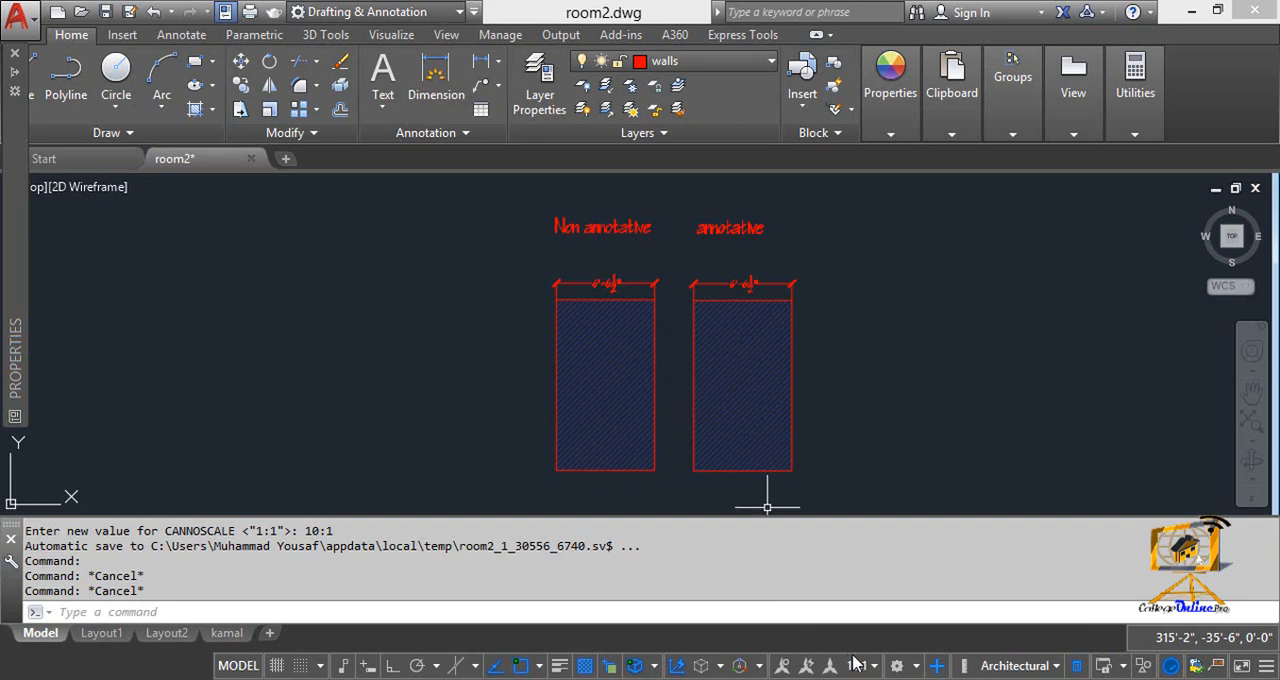
# Step: Check the list of annotation scales and the dimension above the Non annotative rectangle
pyautogui.click(866, 670)
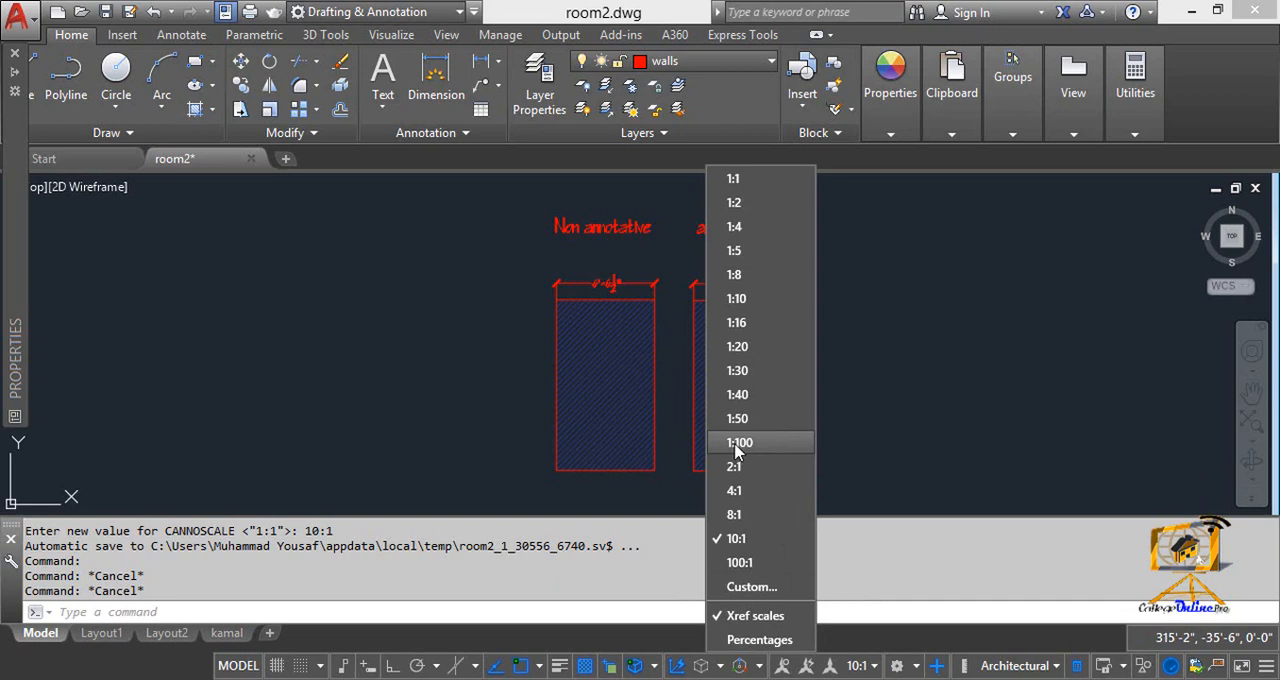
pyautogui.click(483, 371)
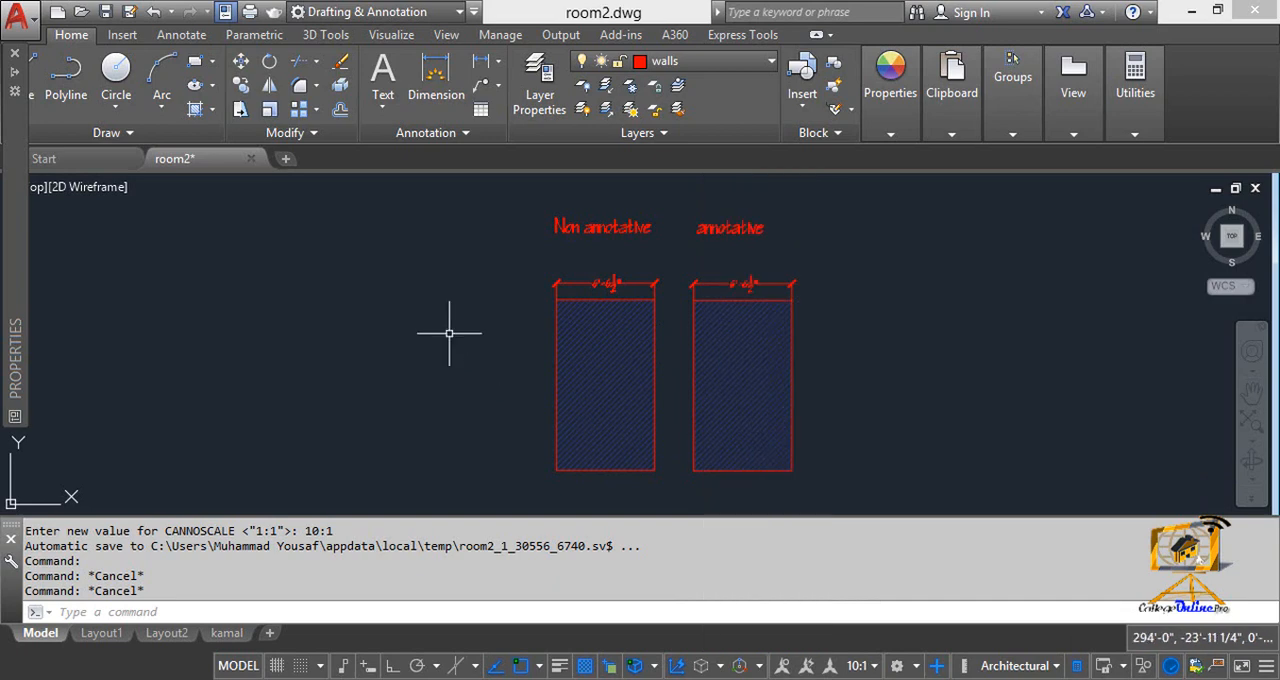
pyautogui.click(446, 330)
pyautogui.click(605, 268)
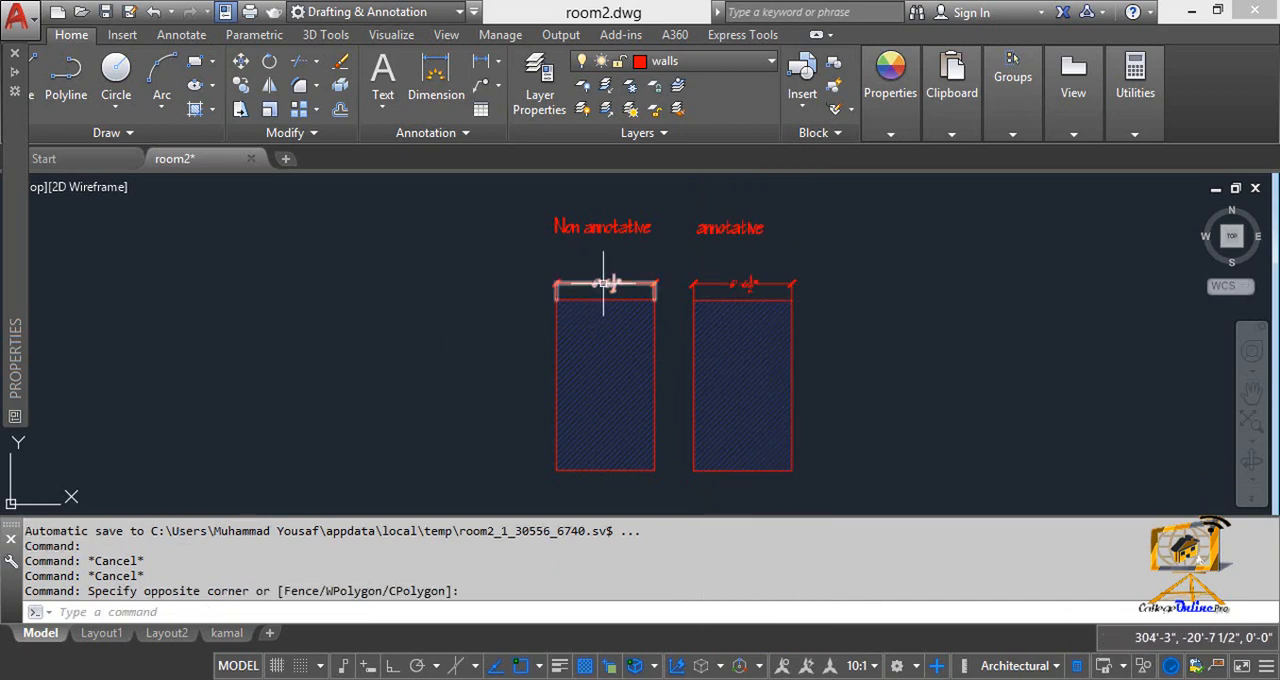
pyautogui.click(603, 284)
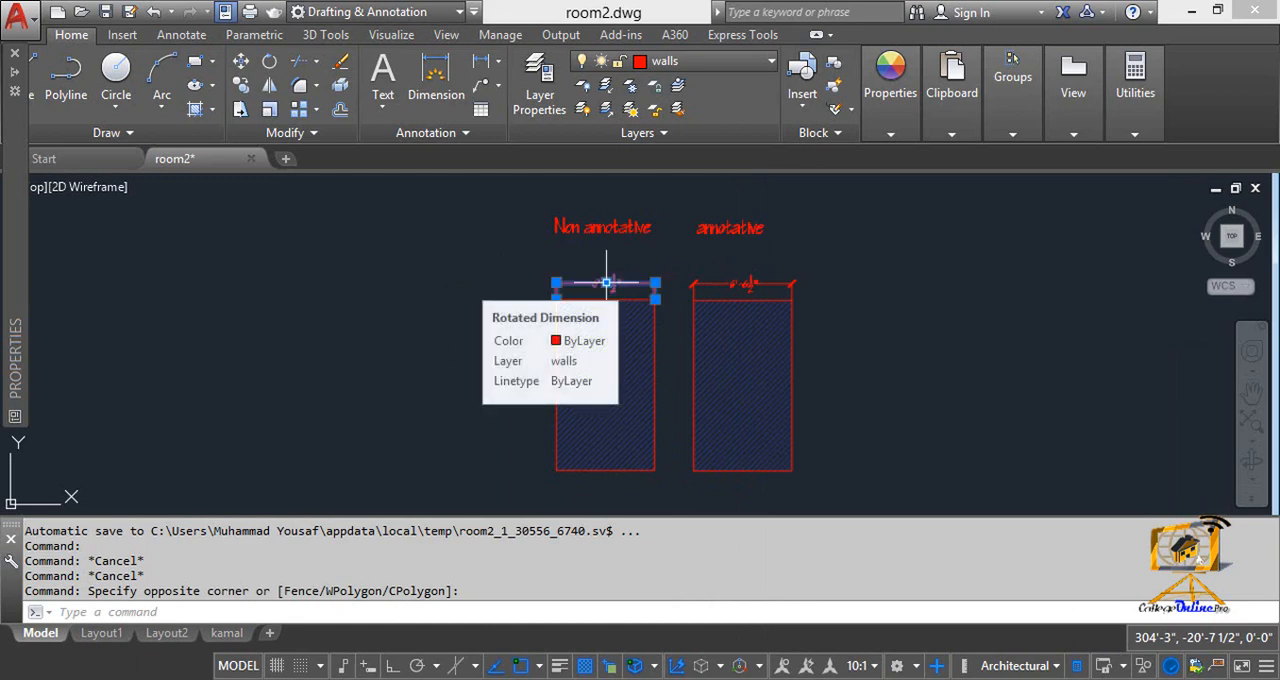
pyautogui.click(606, 284)
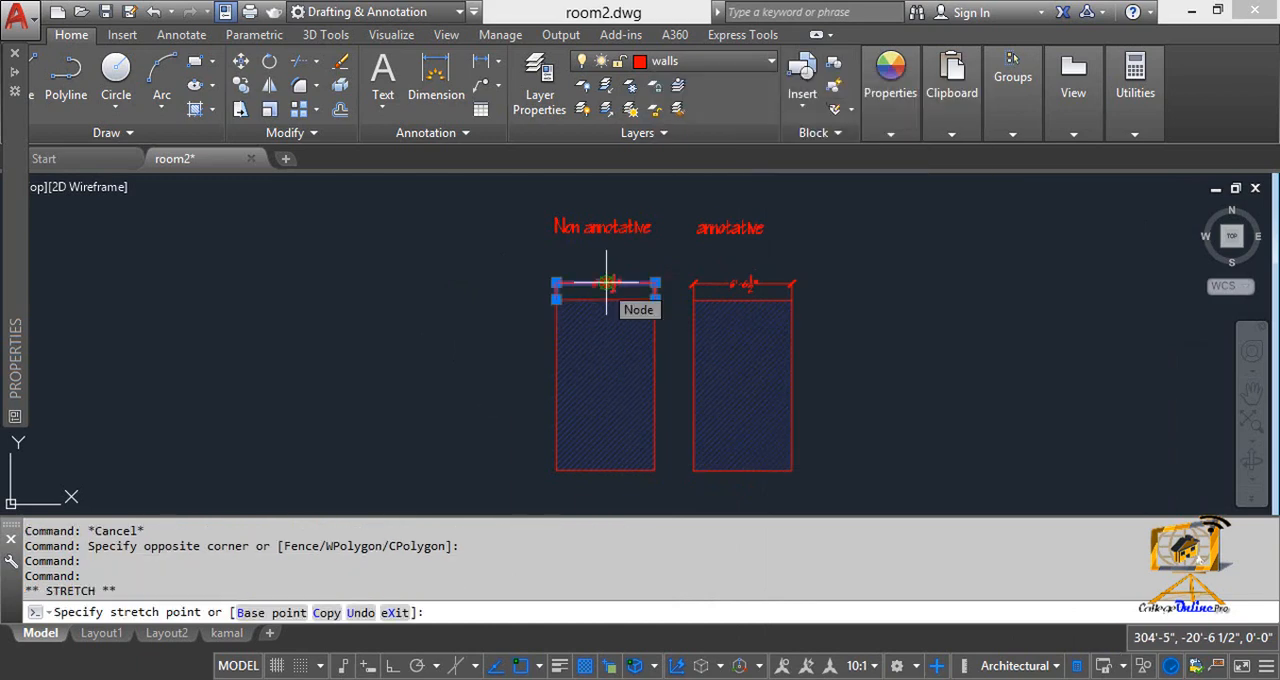
pyautogui.press('Escape')
pyautogui.press('Escape')
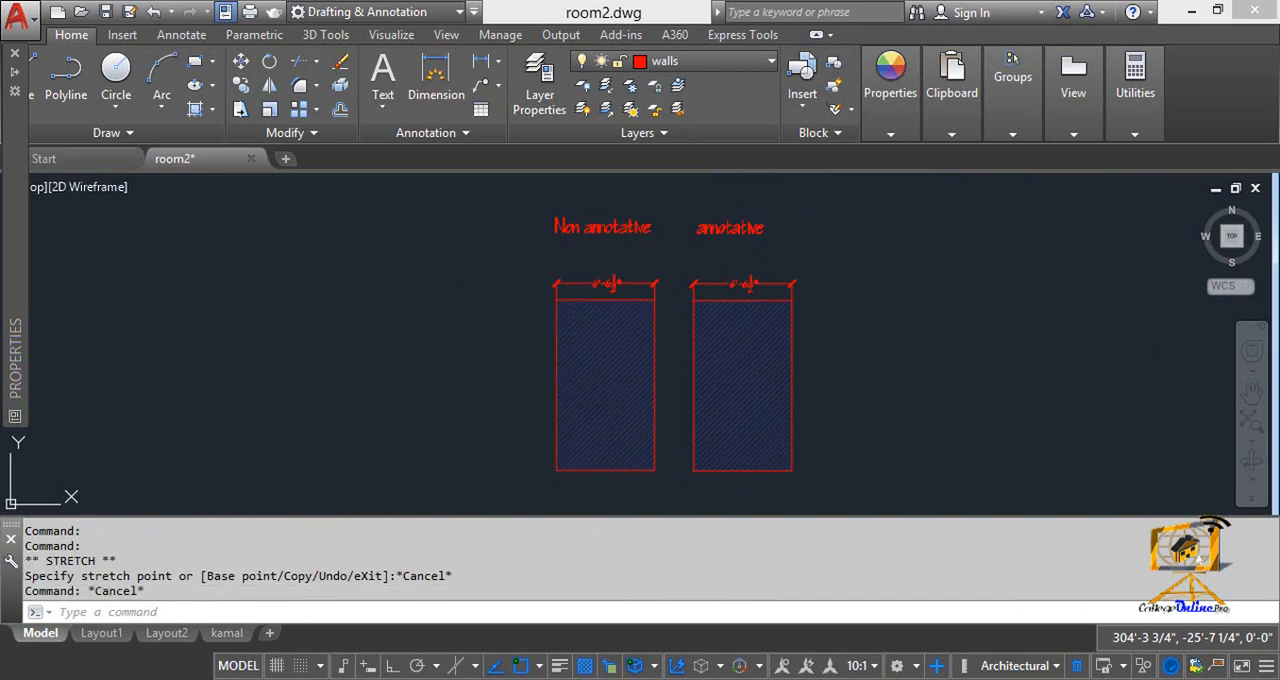
# Step: Select the hatch in the Non annotative rectangle and turn off the Quick Properties display
pyautogui.click(604, 358)
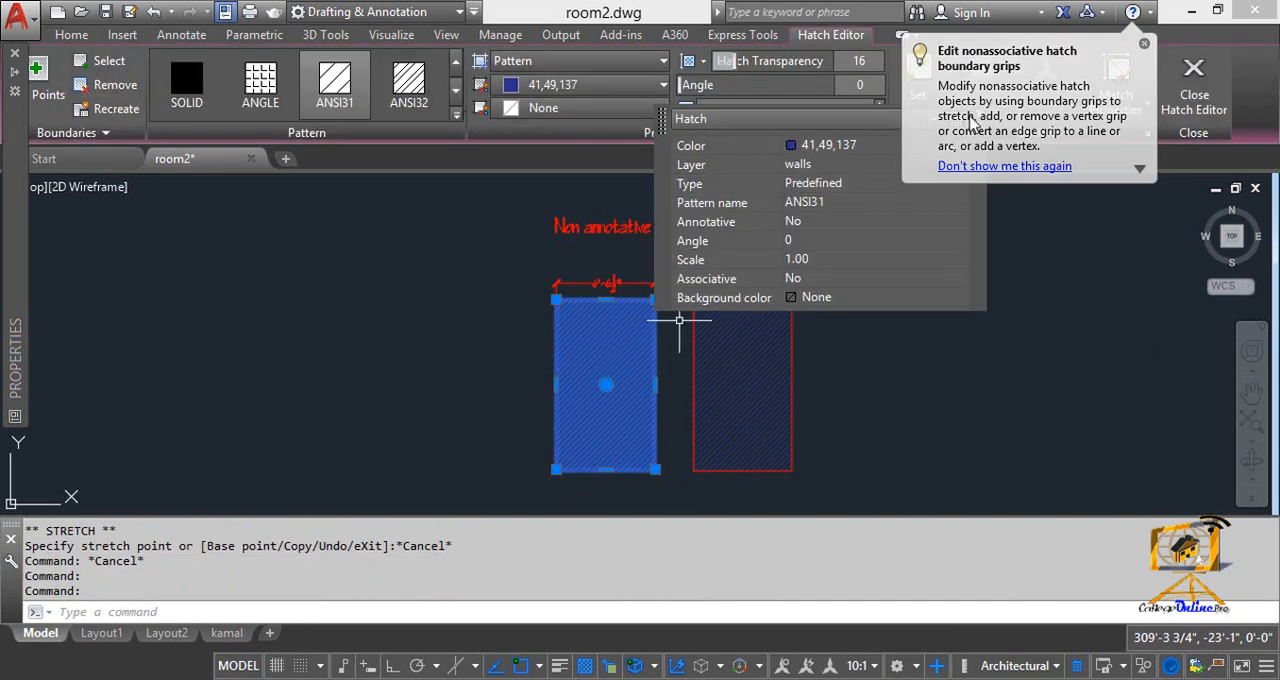
pyautogui.click(859, 118)
pyautogui.click(845, 119)
pyautogui.click(980, 115)
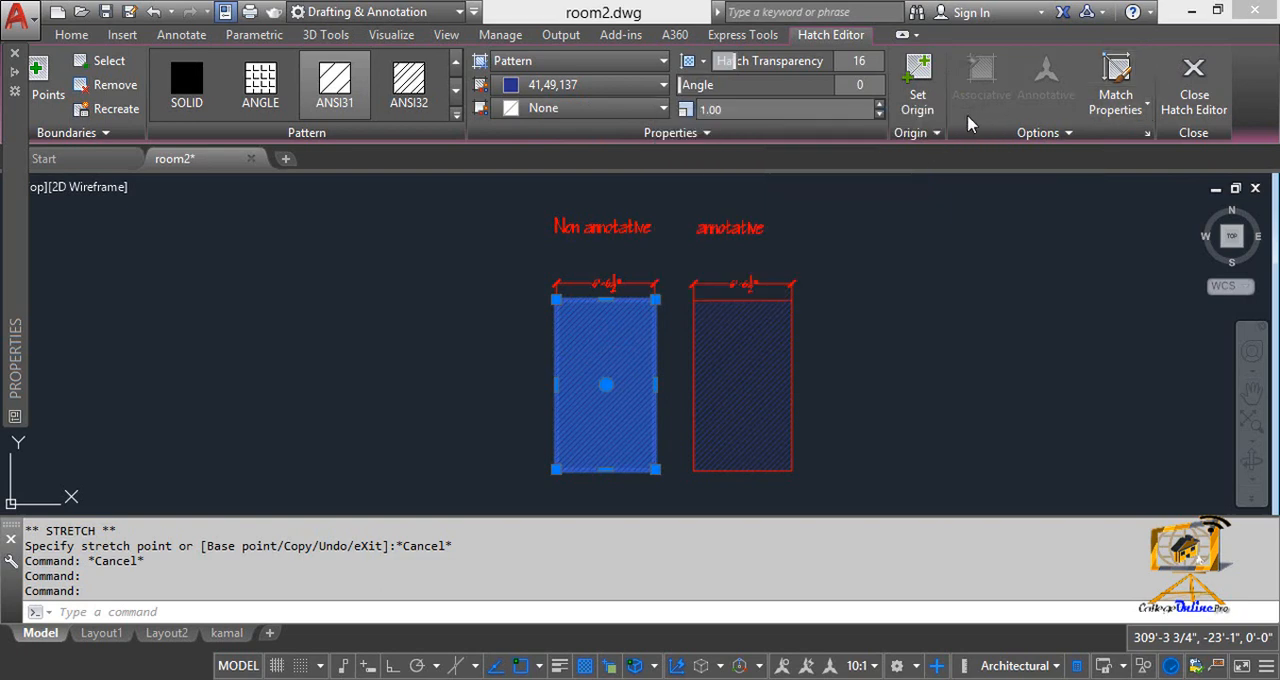
pyautogui.hotkey('ctrl', 'shift', 'p')
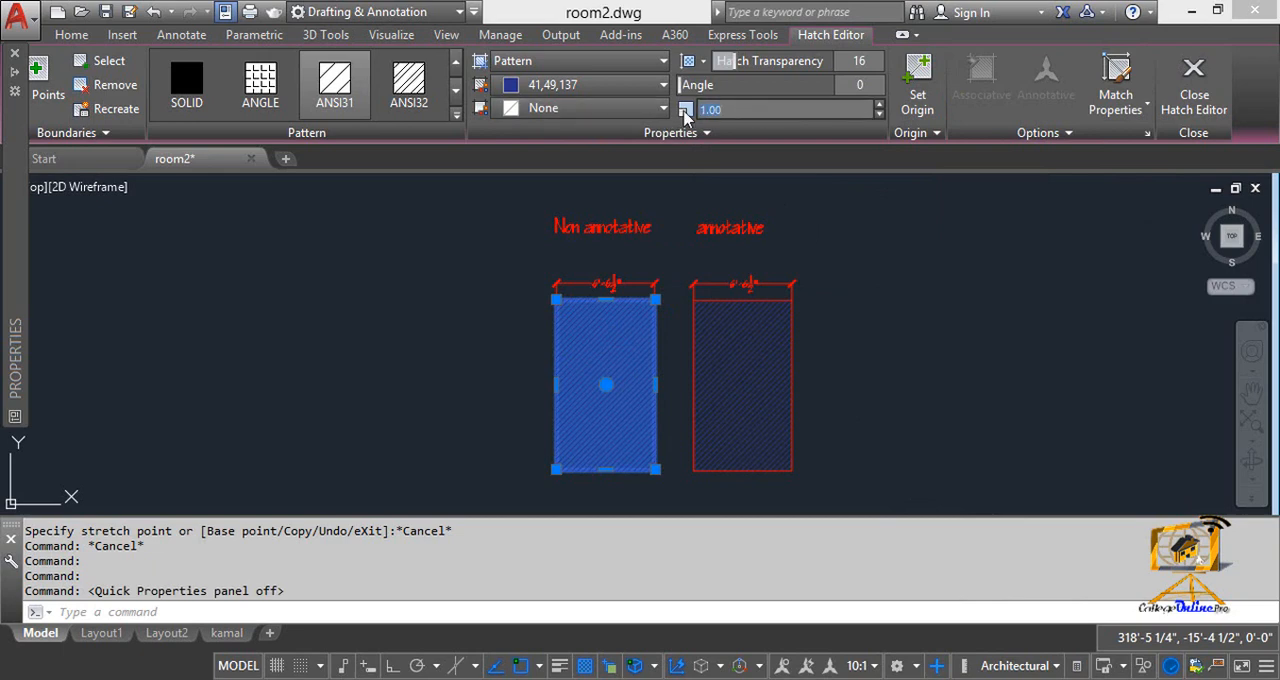
# Step: Set the scale of the hatch in the Non annotative rectangle to 2
pyautogui.write('2')
pyautogui.press('Return')
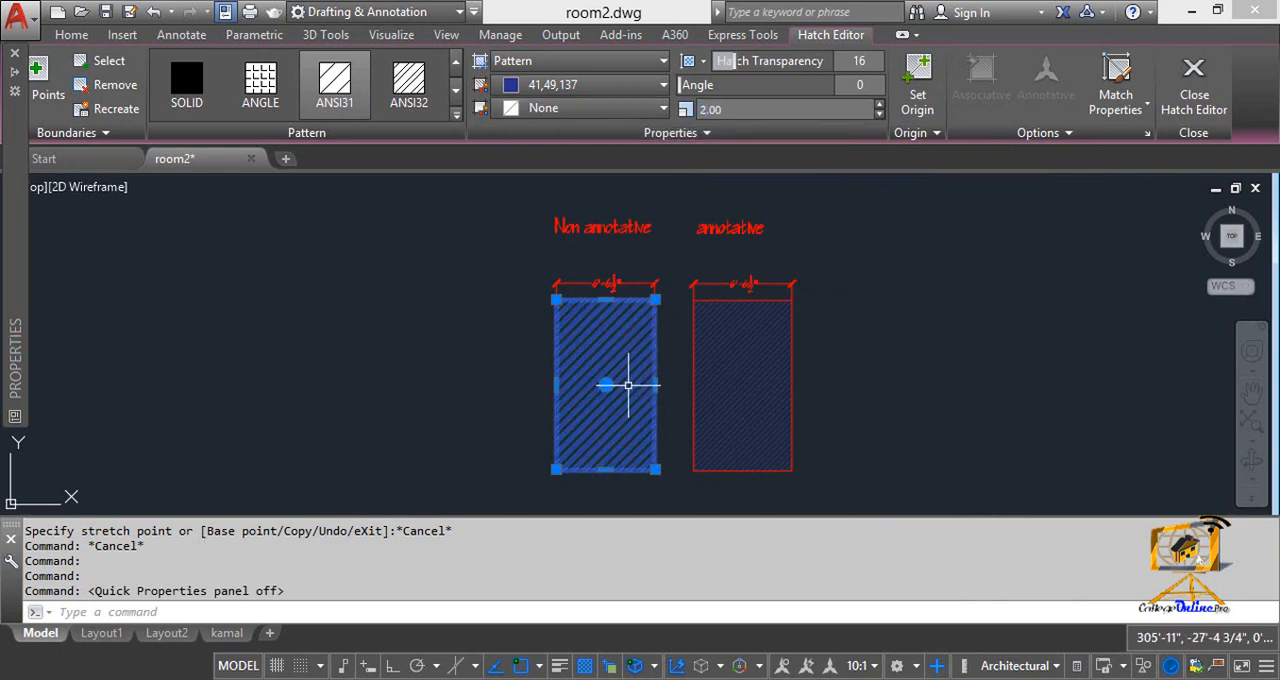
pyautogui.press('Escape')
# Step: Open the Non annotative label and the dimension text below it for editing to check their text settings
pyautogui.click(598, 227)
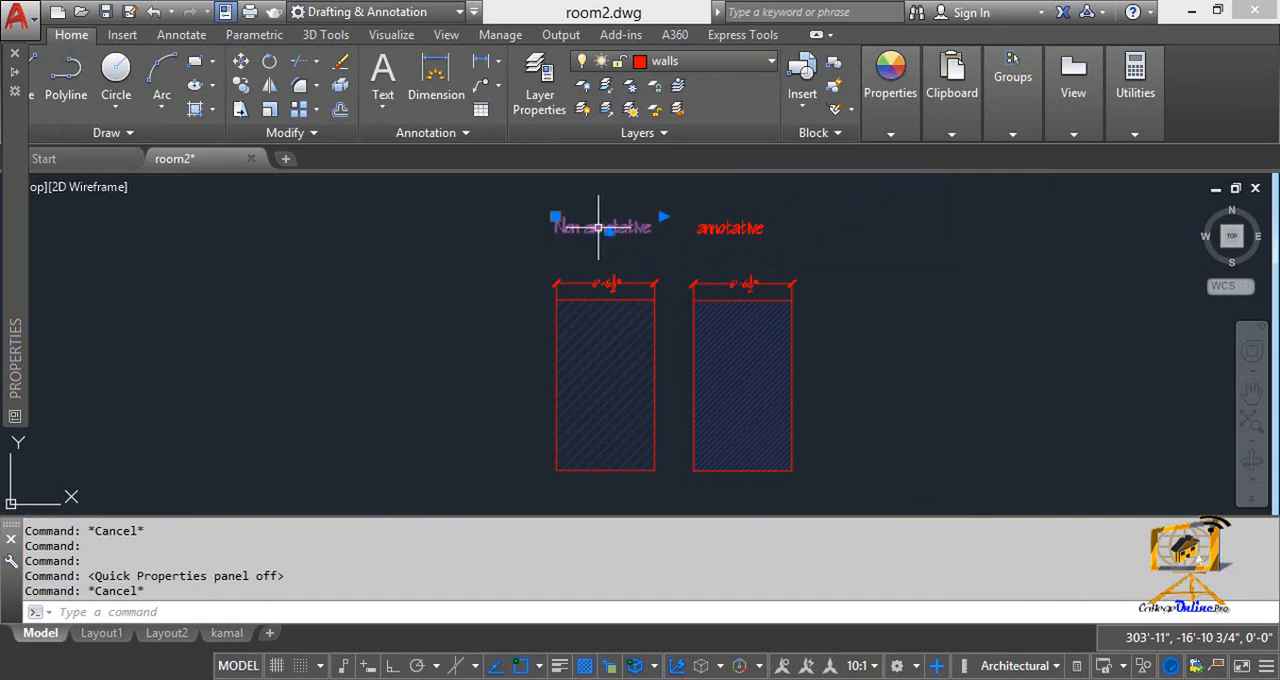
pyautogui.doubleClick(598, 227)
pyautogui.moveTo(651, 227); pyautogui.dragTo(523, 237)
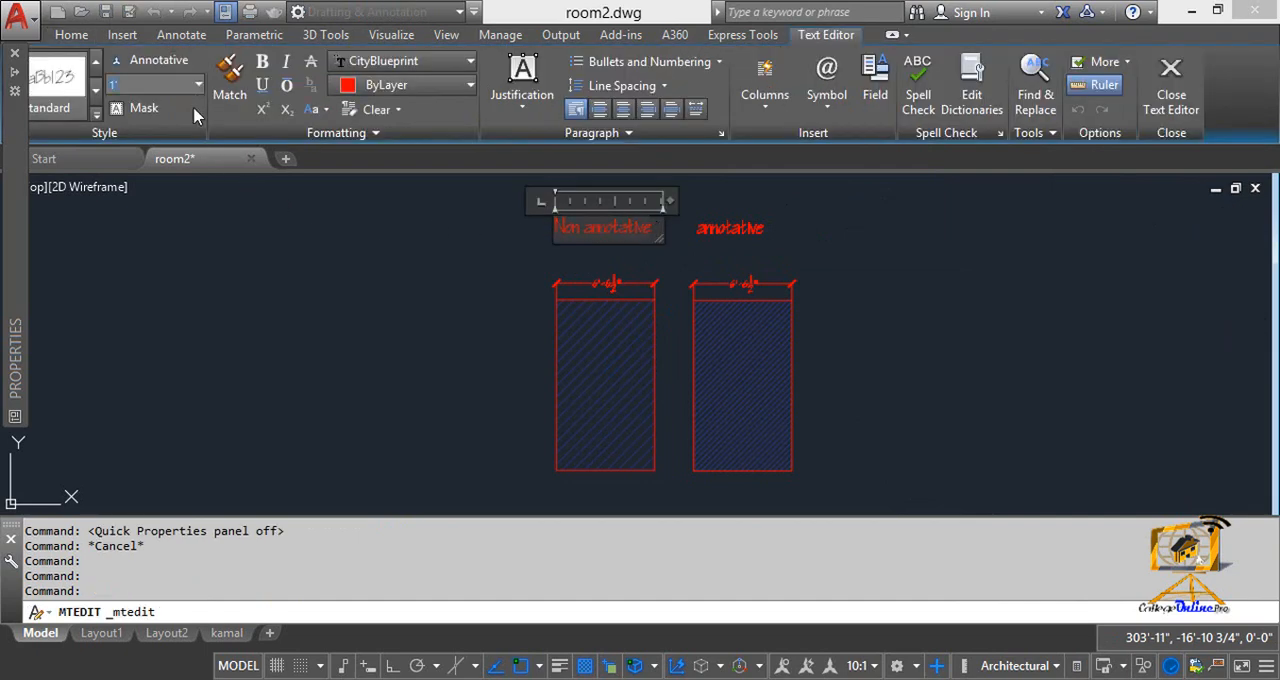
pyautogui.press('Escape')
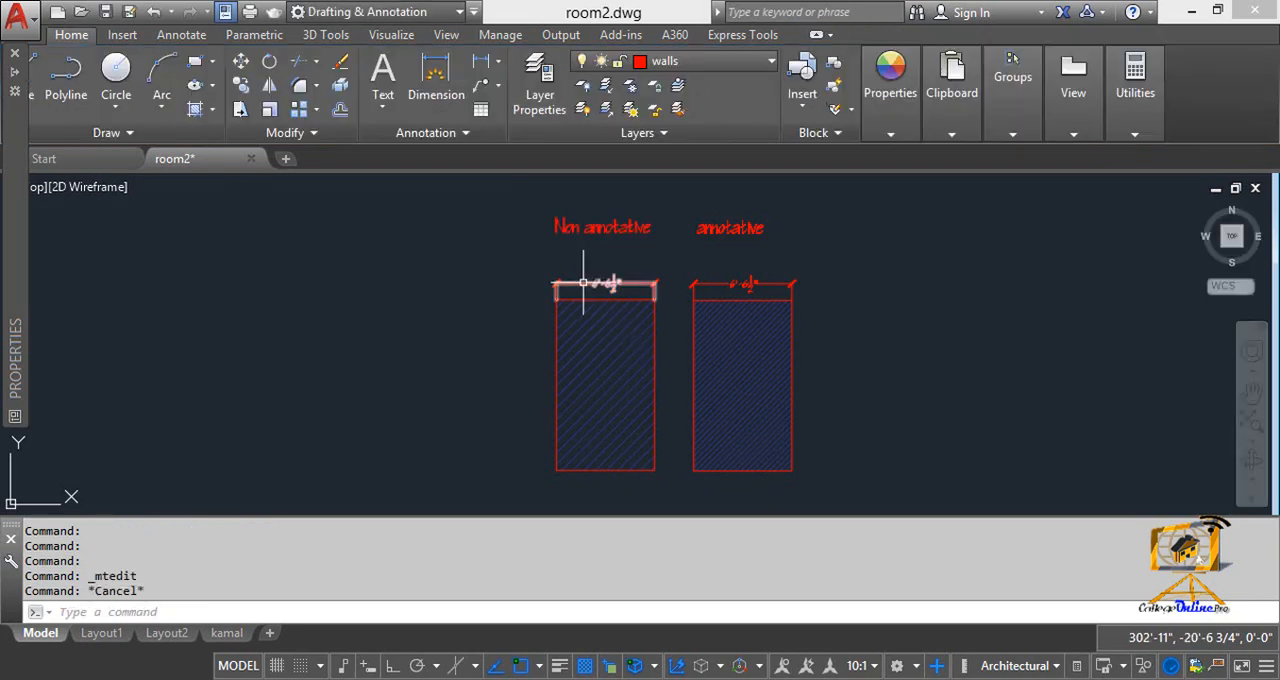
pyautogui.click(584, 283)
pyautogui.doubleClick(594, 287)
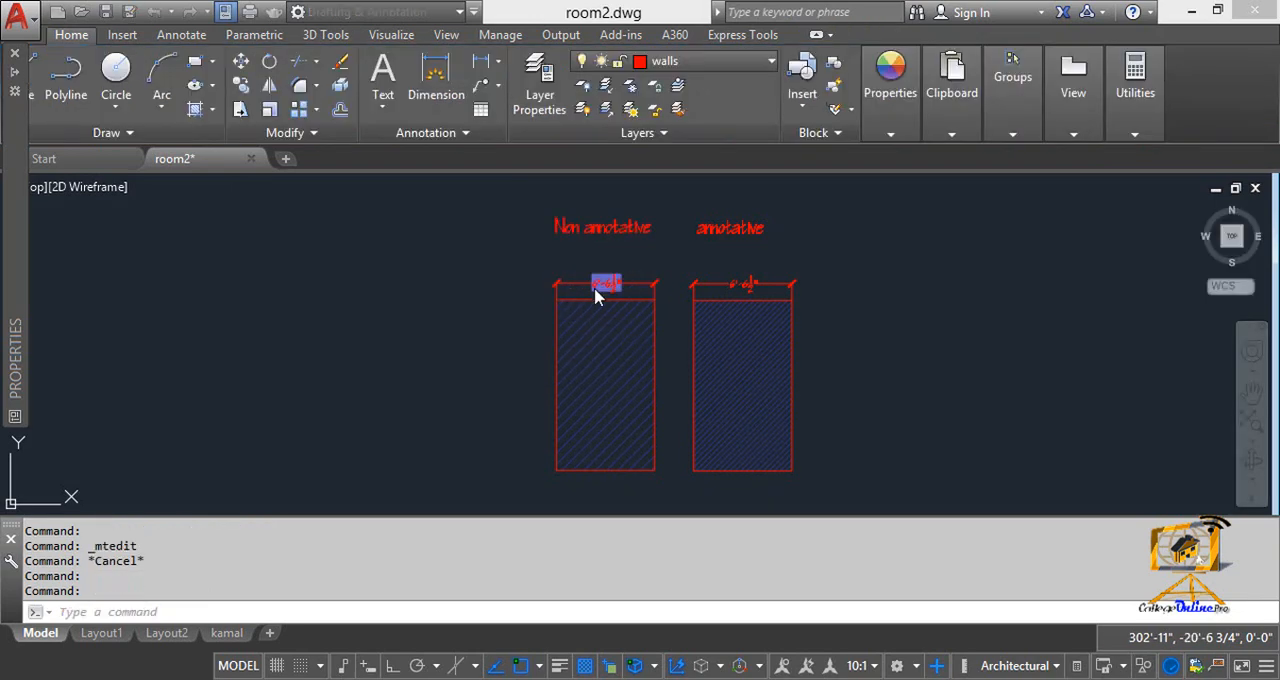
pyautogui.press('Escape')
pyautogui.press('Escape')
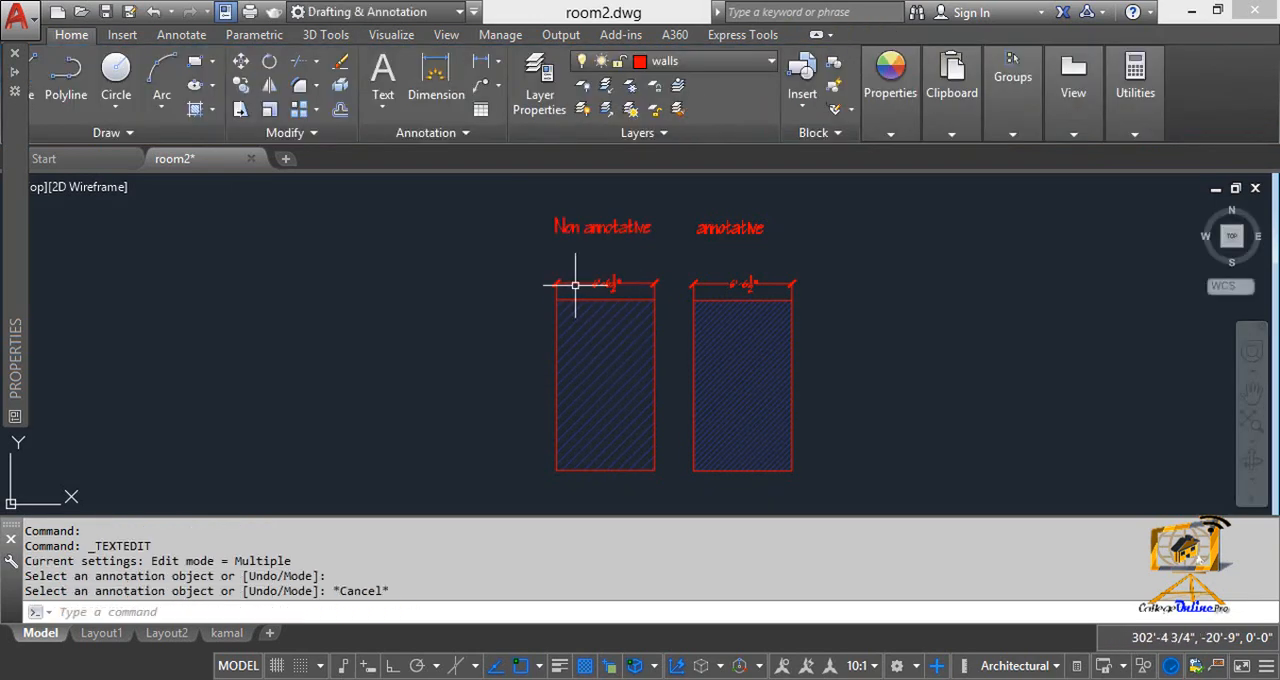
# Step: Review the baseline spacing, text height and overall scale of the Copy of Standard dimension style
pyautogui.write('D')
pyautogui.press('Return')
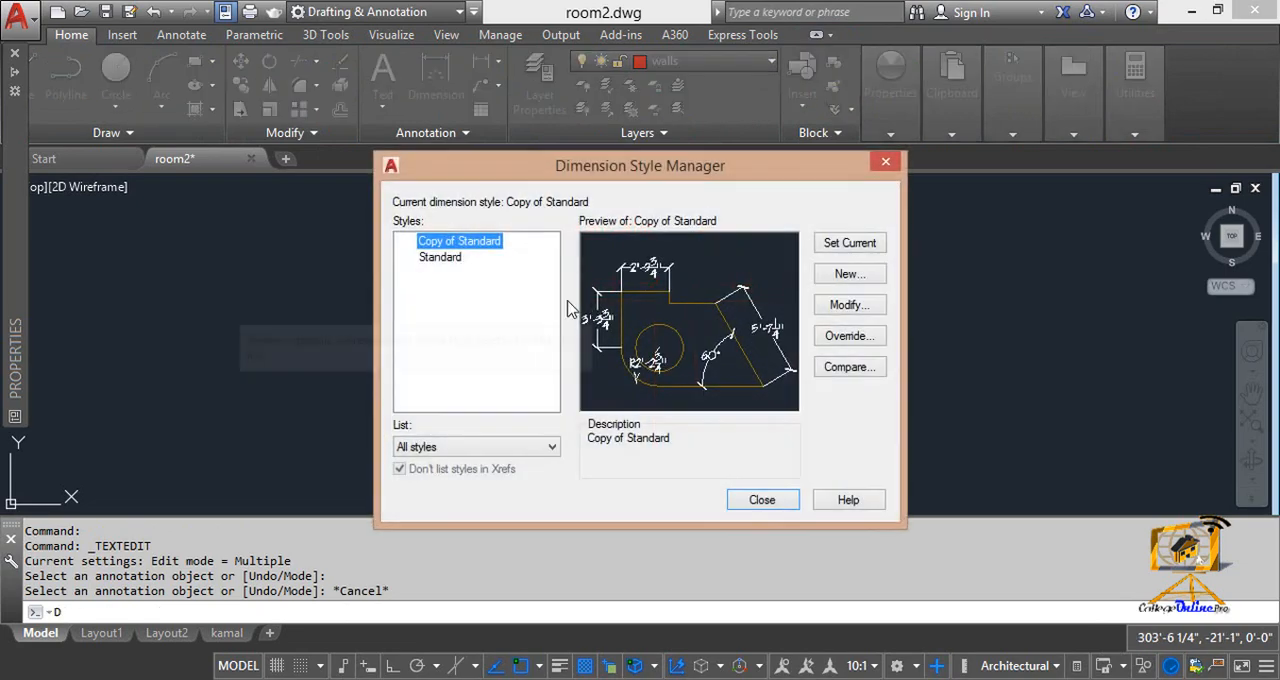
pyautogui.click(869, 314)
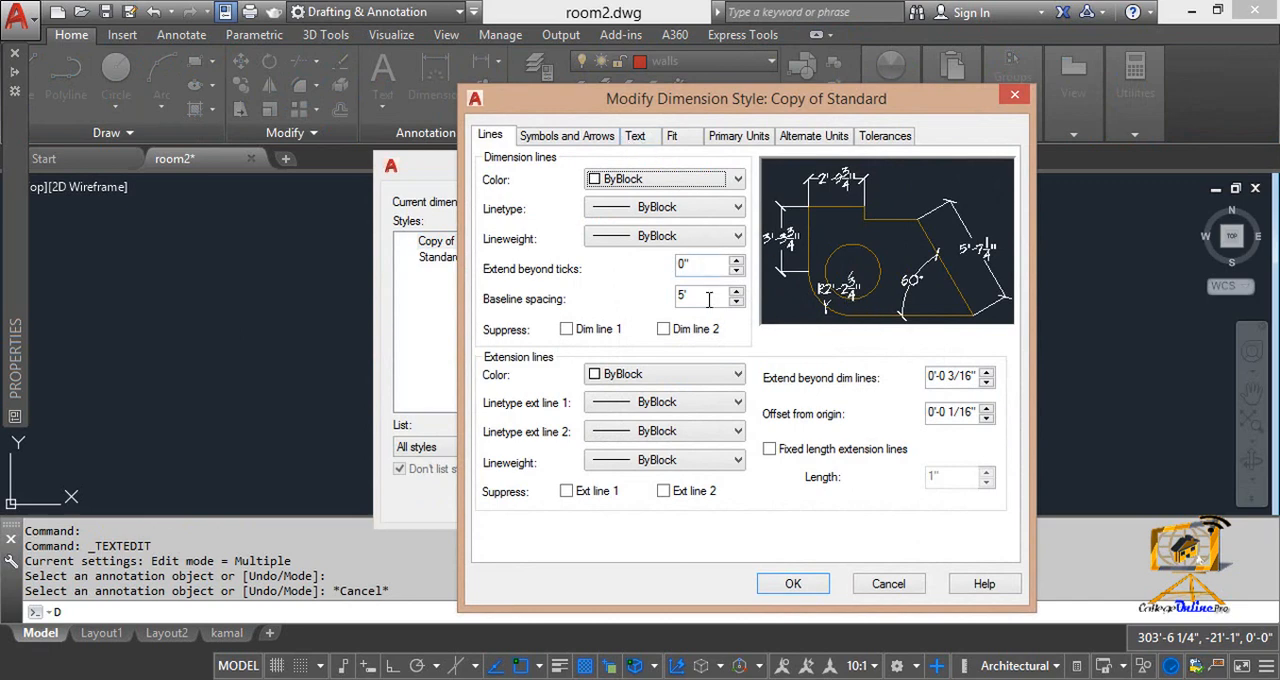
pyautogui.moveTo(708, 299); pyautogui.dragTo(599, 297)
pyautogui.click(634, 137)
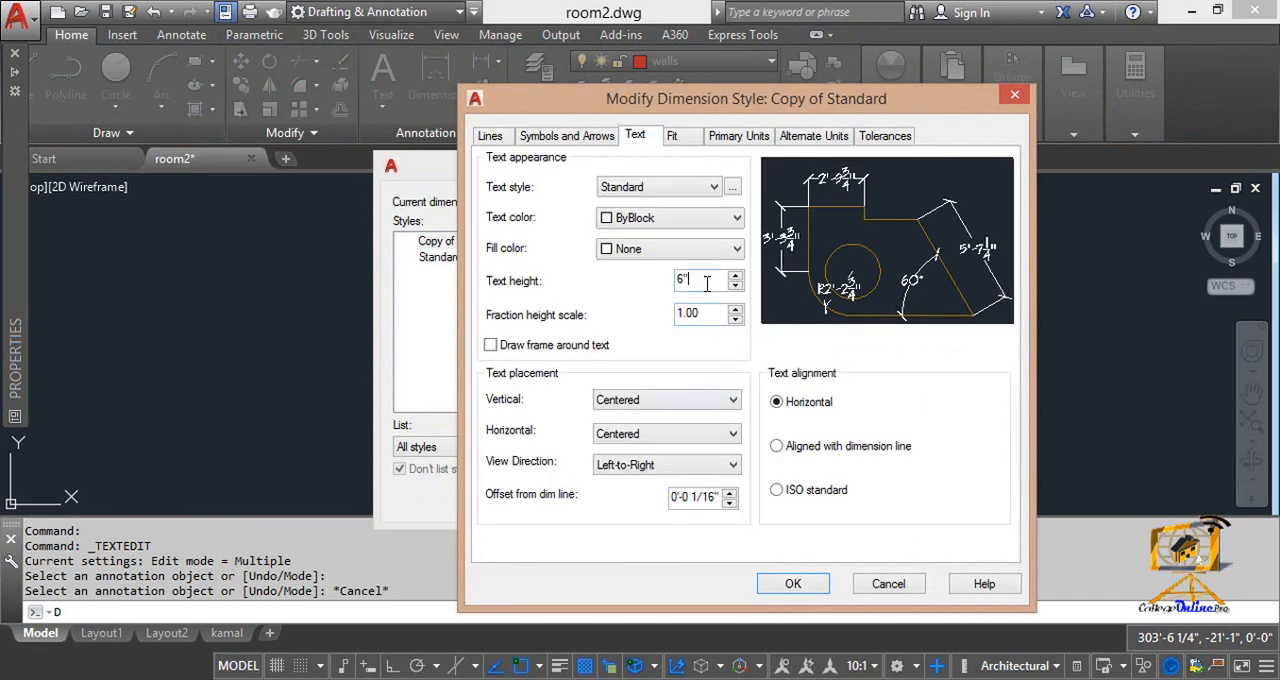
pyautogui.moveTo(706, 284); pyautogui.dragTo(634, 283)
pyautogui.click(668, 137)
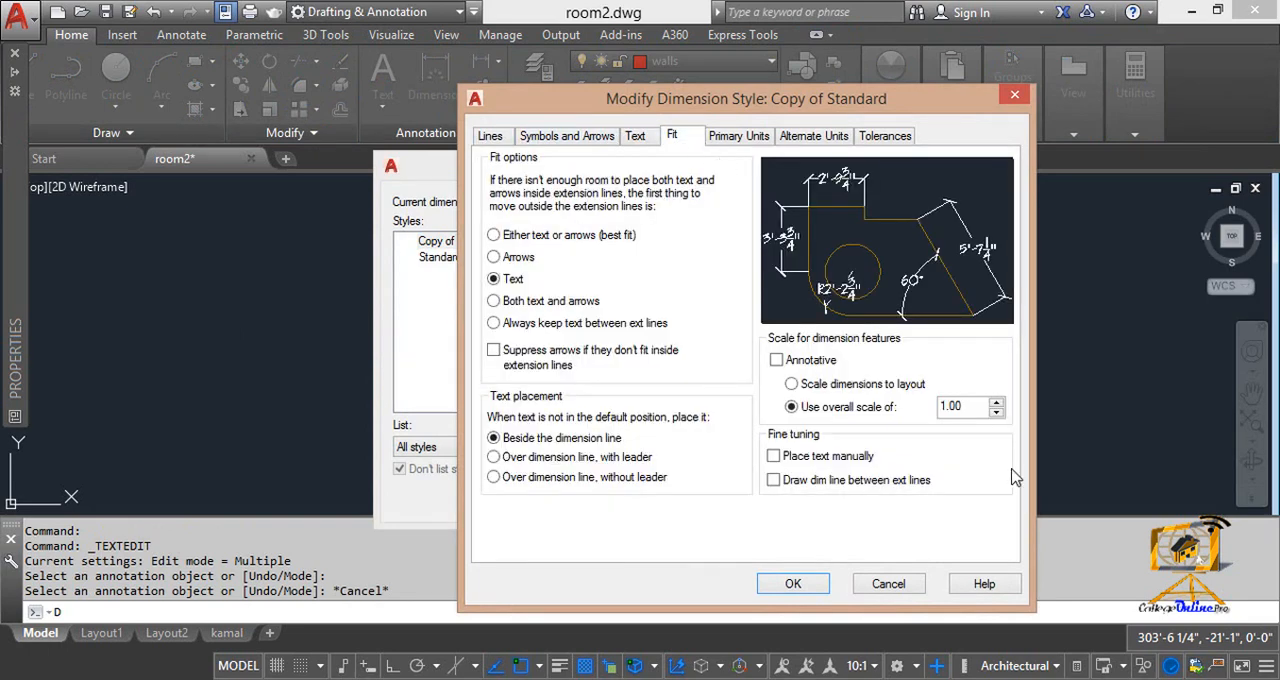
pyautogui.moveTo(986, 402); pyautogui.dragTo(830, 402)
pyautogui.click(888, 588)
pyautogui.click(764, 500)
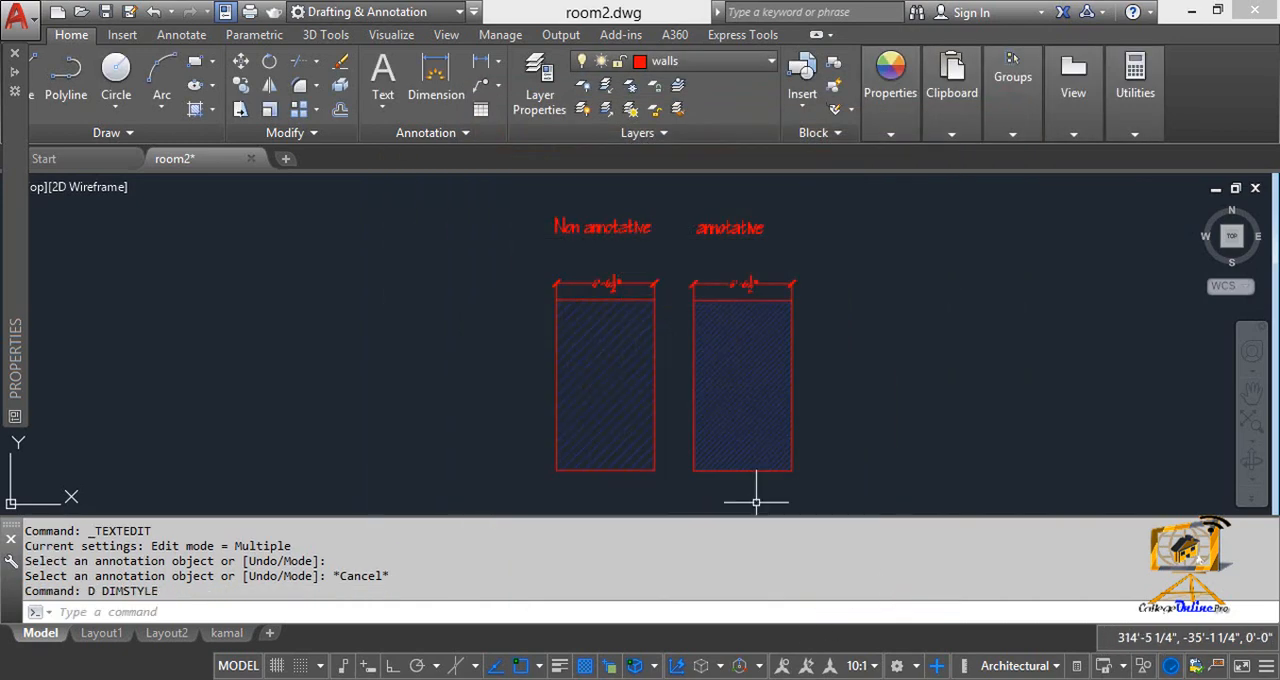
pyautogui.press('Escape')
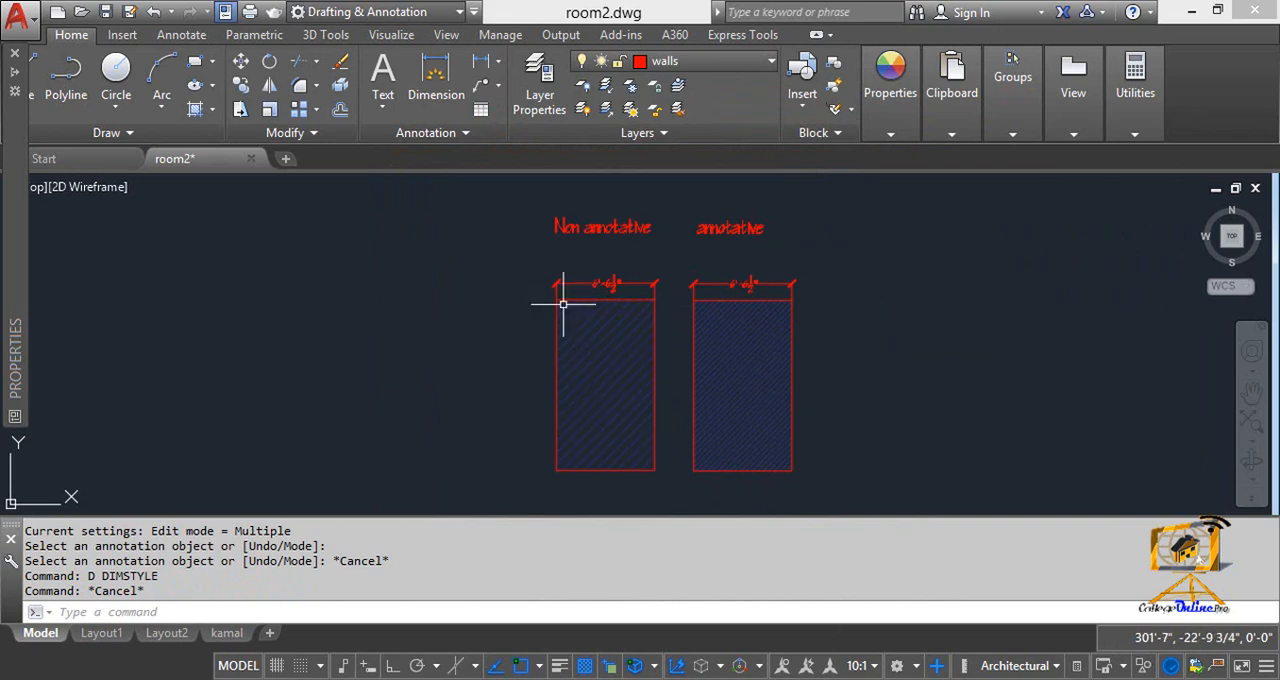
# Step: Undo the recent commands, including the hatch scale change in the Non annotative rectangle
pyautogui.hotkey('ctrl', 'z')
pyautogui.hotkey('ctrl', 'z')
pyautogui.hotkey('ctrl', 'z')
pyautogui.hotkey('ctrl', 'z')
pyautogui.hotkey('ctrl', 'z')
pyautogui.hotkey('ctrl', 'z')
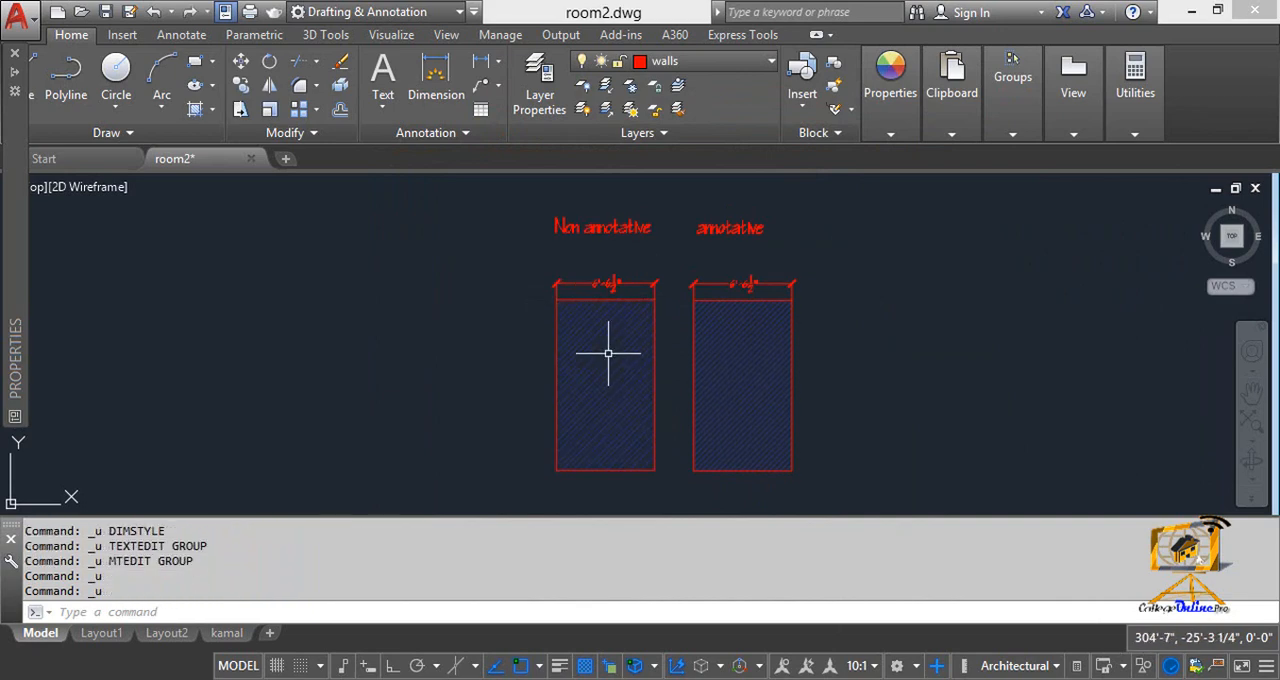
# Step: Select the hatch in the annotative rectangle and examine its full properties
pyautogui.moveTo(657, 369); pyautogui.dragTo(660, 354, button='middle')
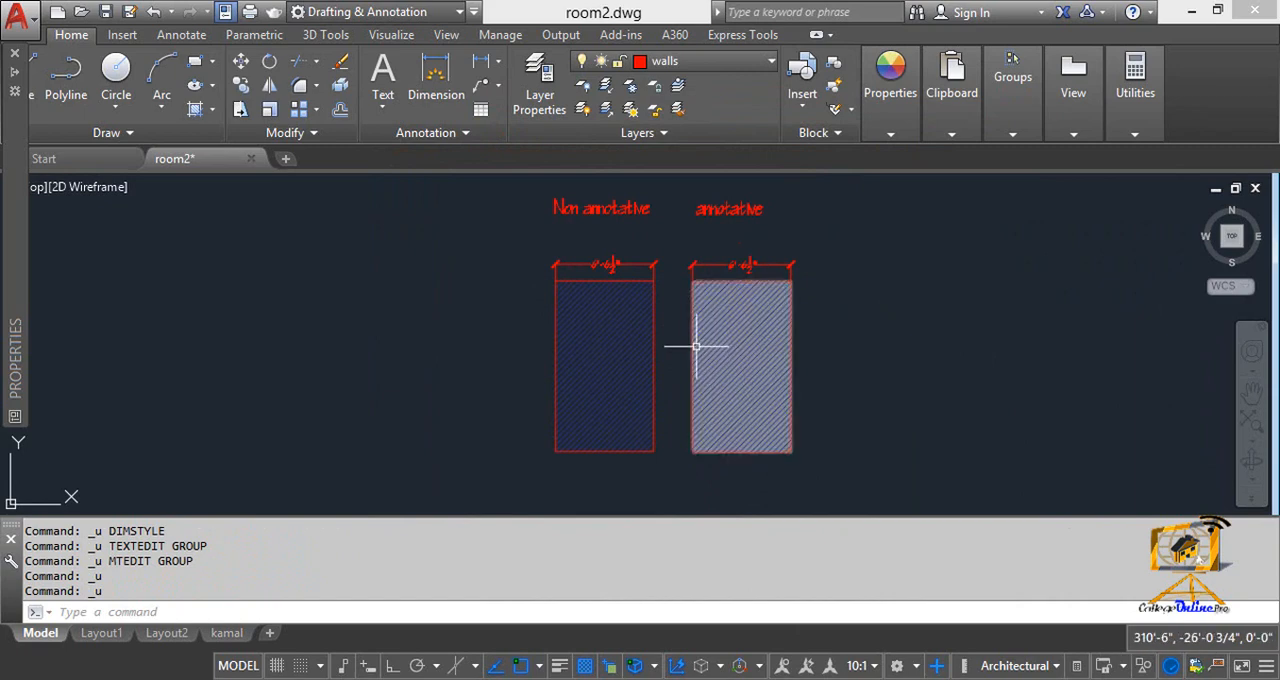
pyautogui.moveTo(688, 329)
pyautogui.mouseDown(button='middle')
pyautogui.moveTo(660, 309)
pyautogui.moveTo(658, 370)
pyautogui.mouseUp(button='middle')
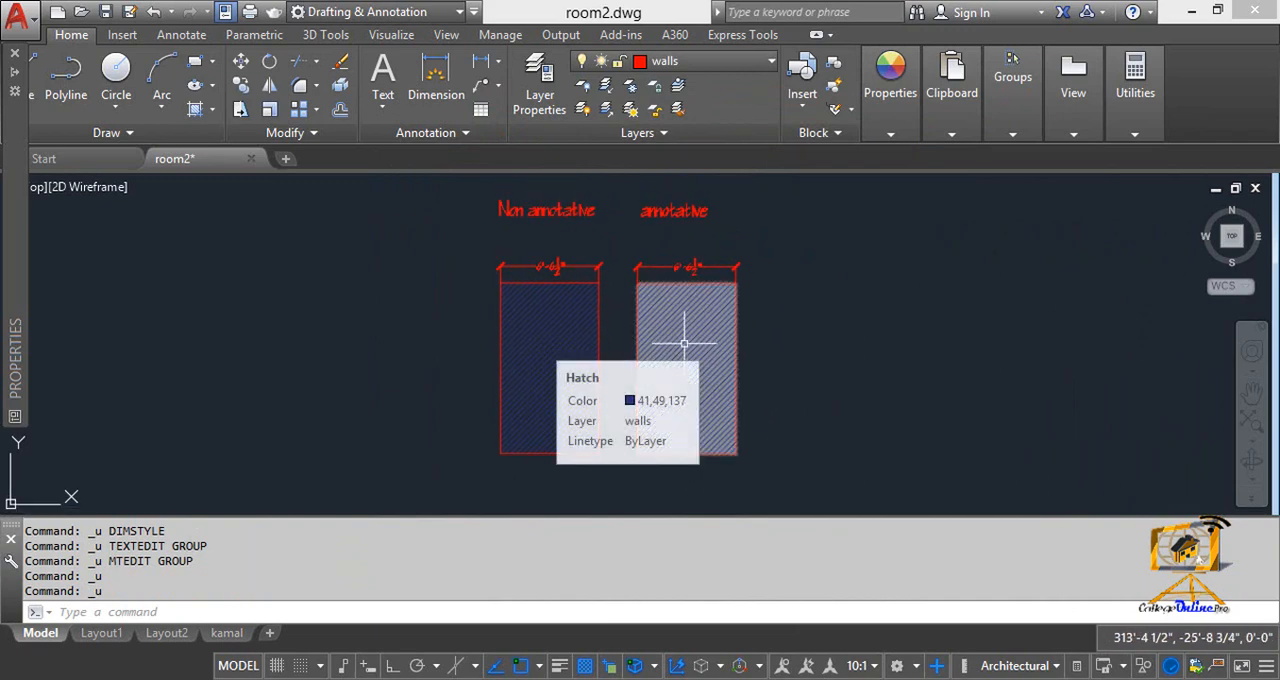
pyautogui.press('Escape')
pyautogui.click(684, 343)
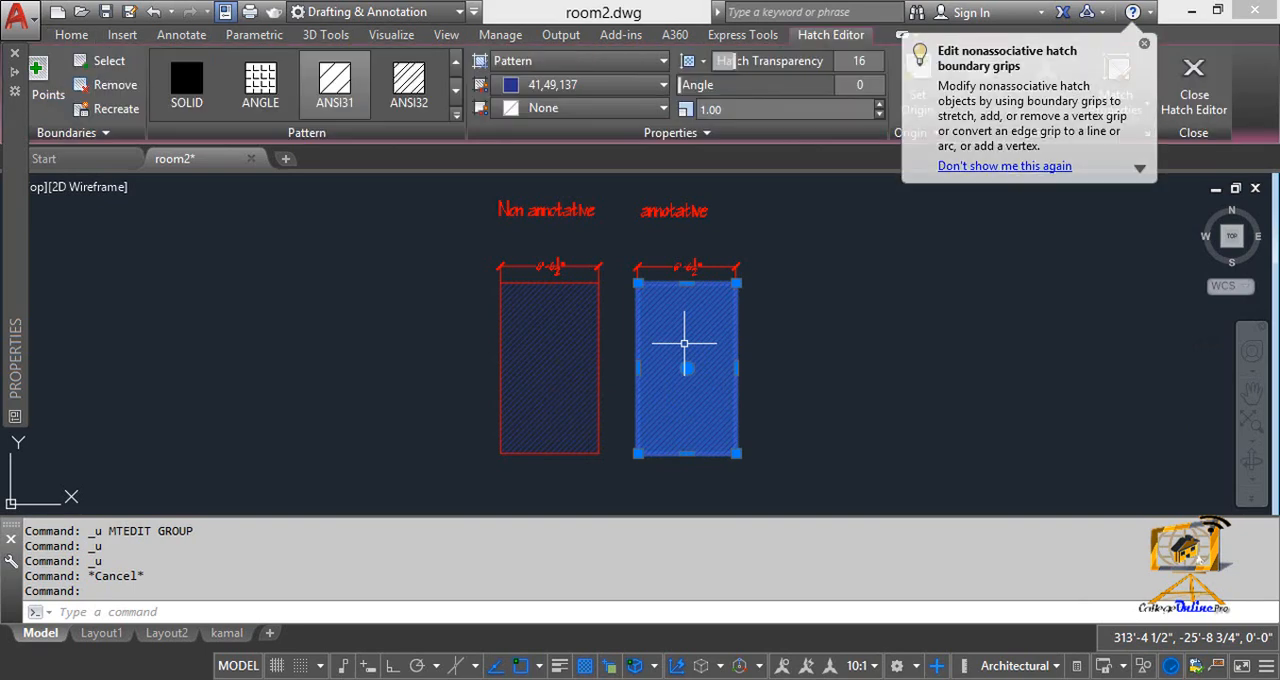
pyautogui.click(1144, 45)
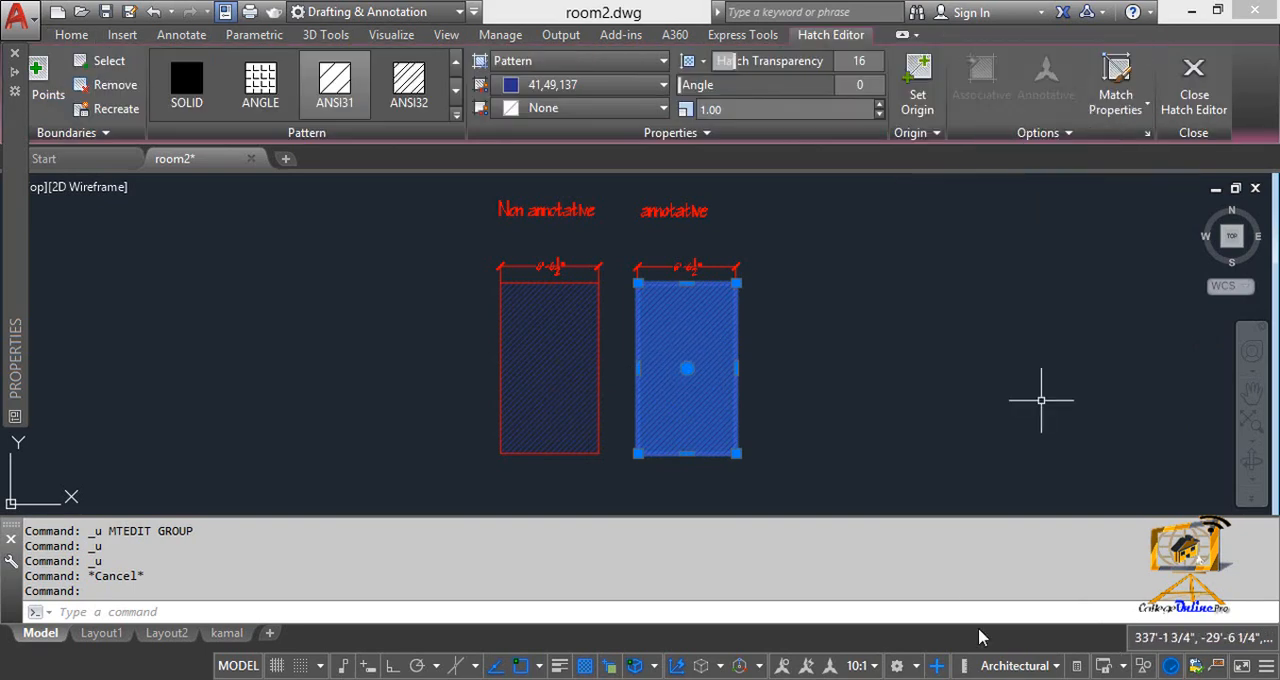
pyautogui.moveTo(12, 289)
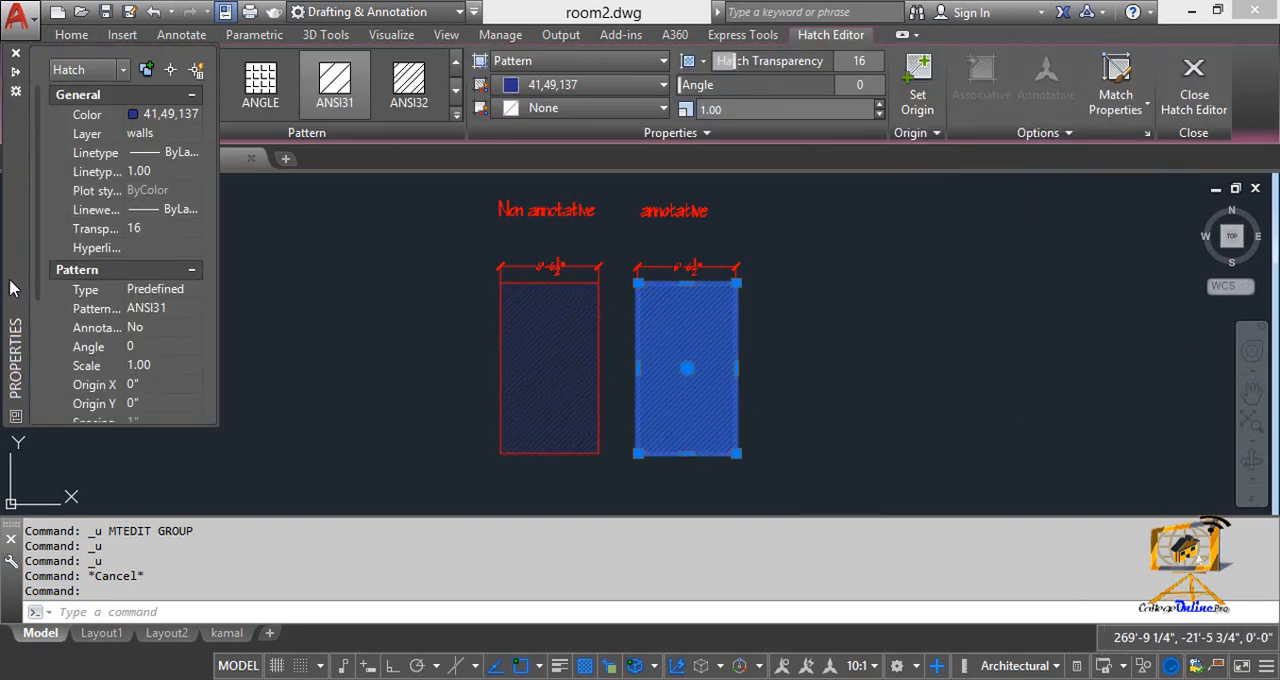
# Step: Set the drawing's current annotation scale to 1:1
pyautogui.click(858, 665)
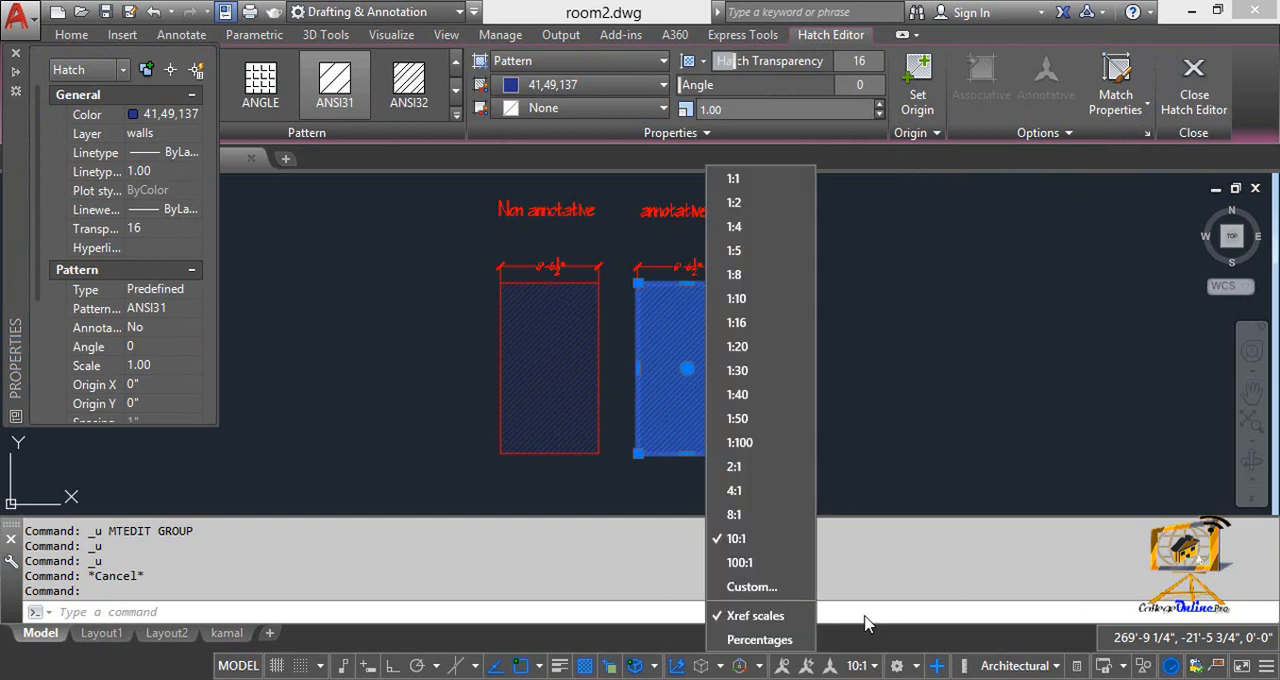
pyautogui.click(761, 177)
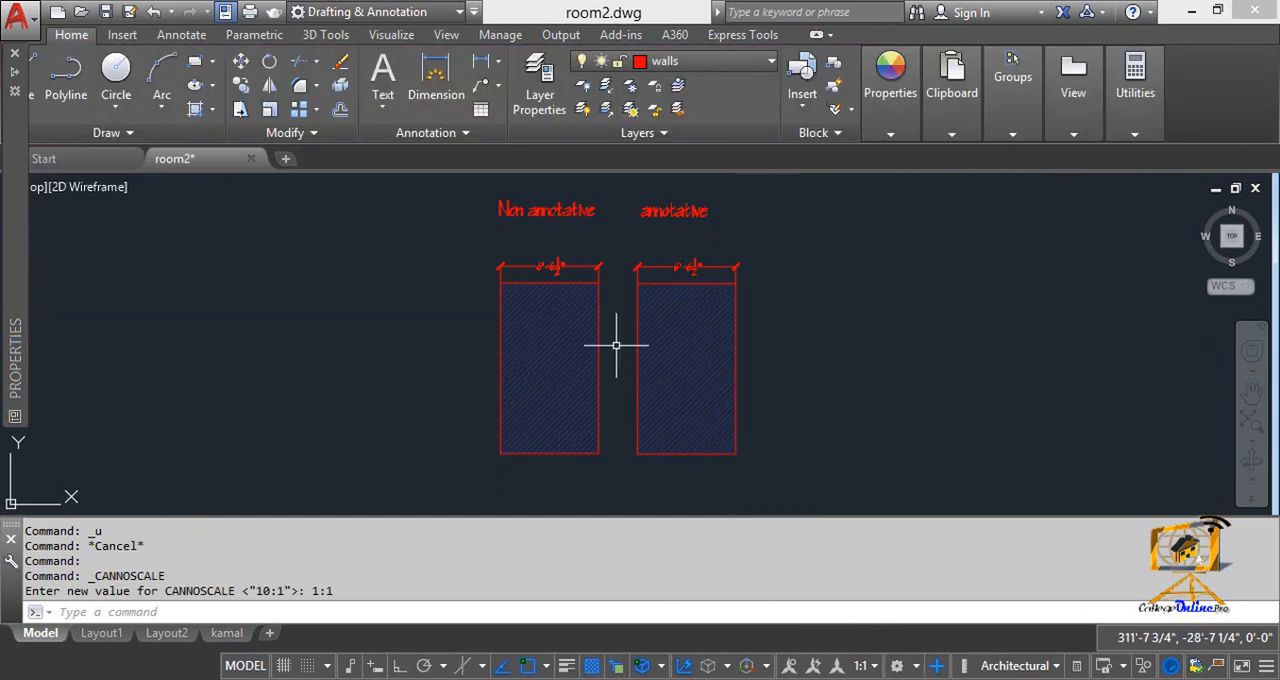
pyautogui.click(767, 190)
pyautogui.click(394, 506)
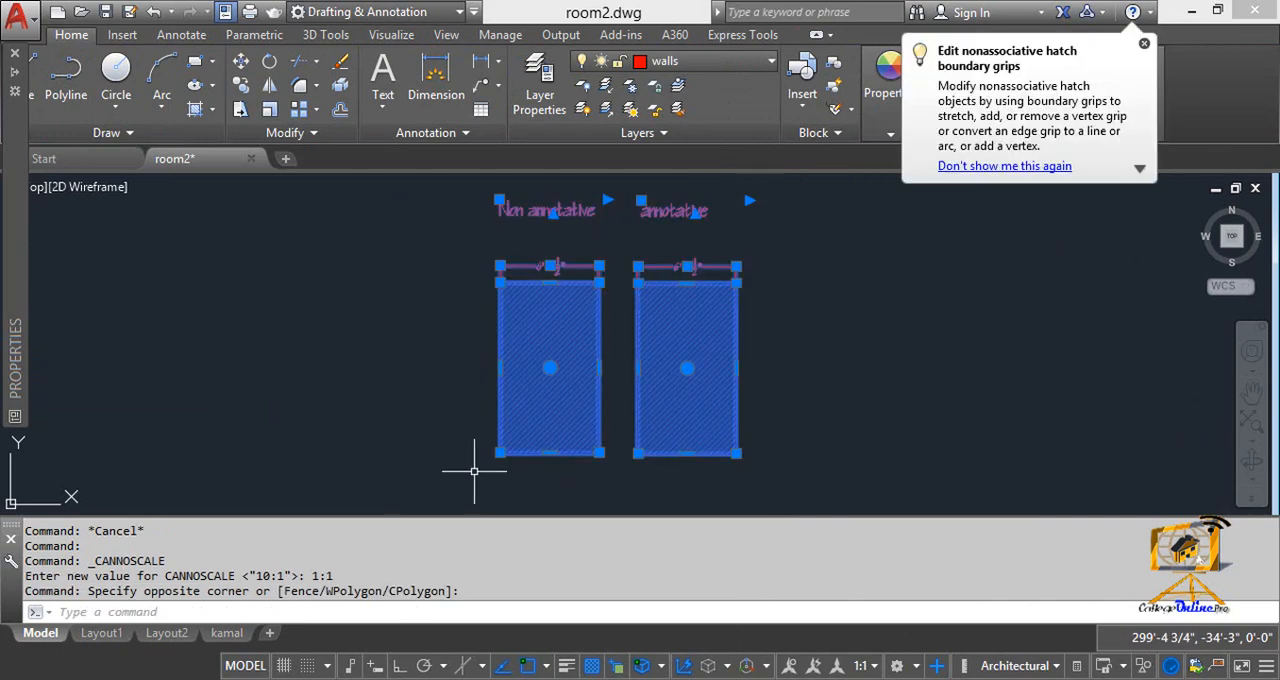
pyautogui.press('Escape')
pyautogui.click(864, 670)
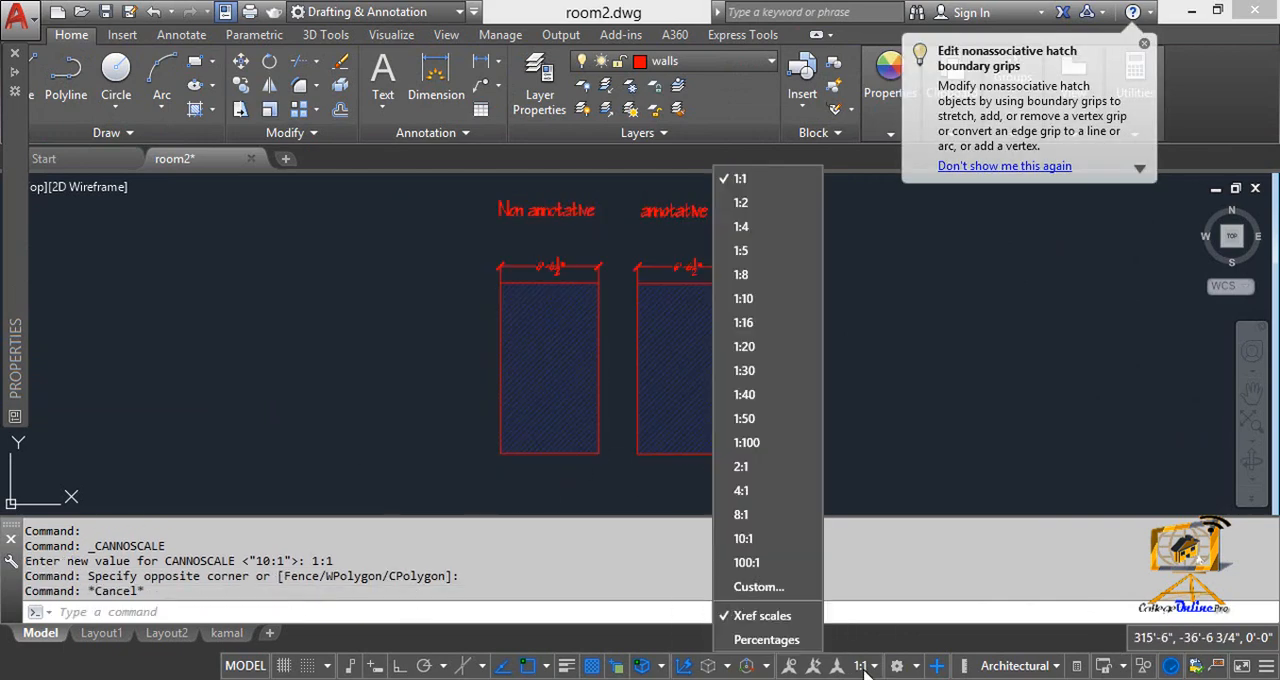
pyautogui.press('Escape')
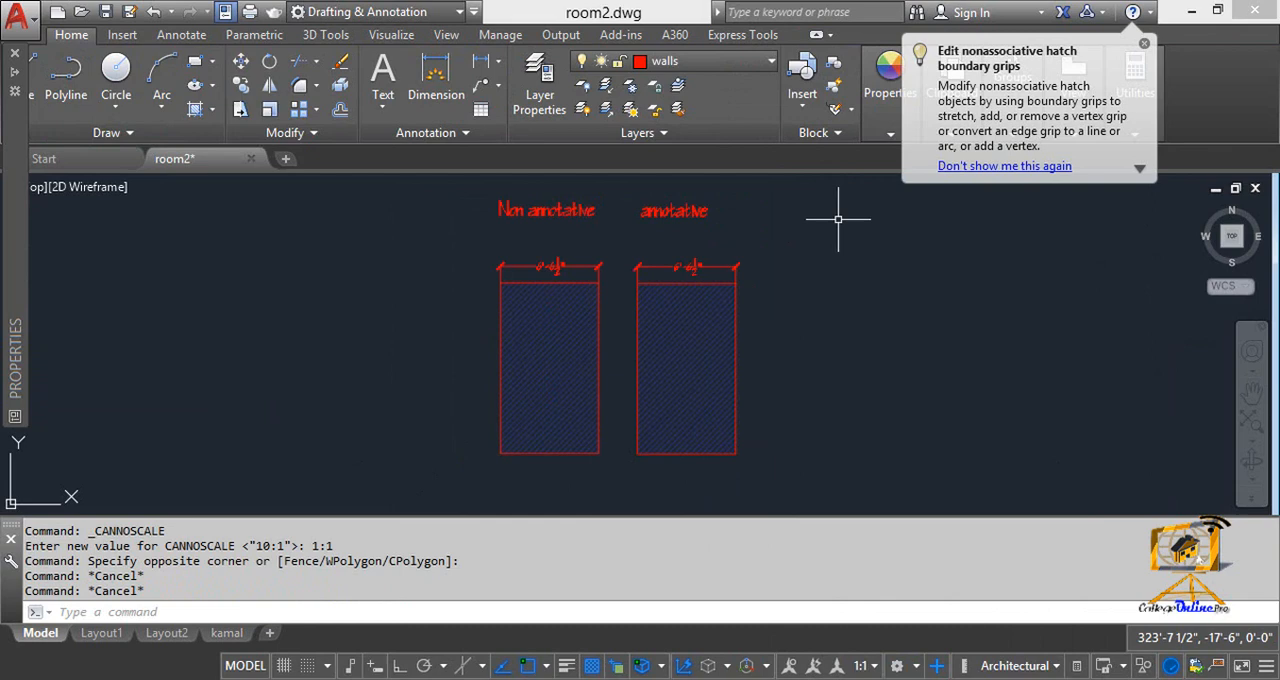
# Step: Make the hatch in the annotative rectangle annotative
pyautogui.click(1145, 44)
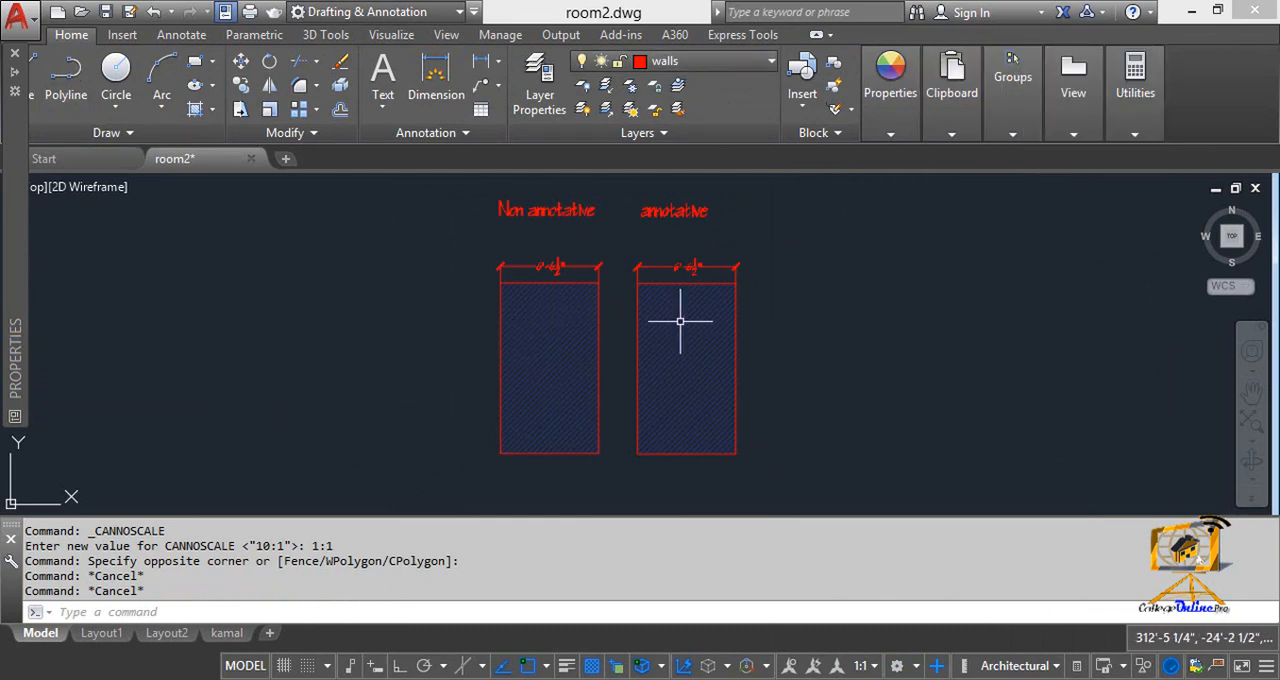
pyautogui.moveTo(680, 321)
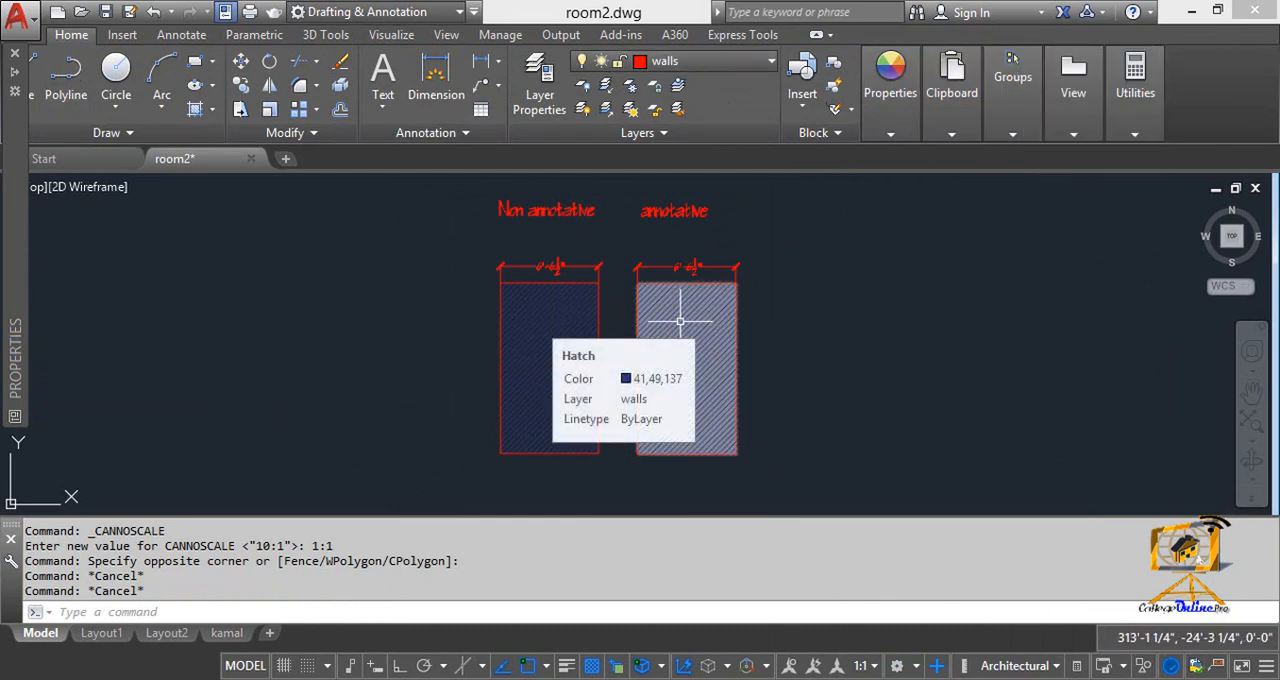
pyautogui.click(680, 321)
pyautogui.moveTo(15, 258)
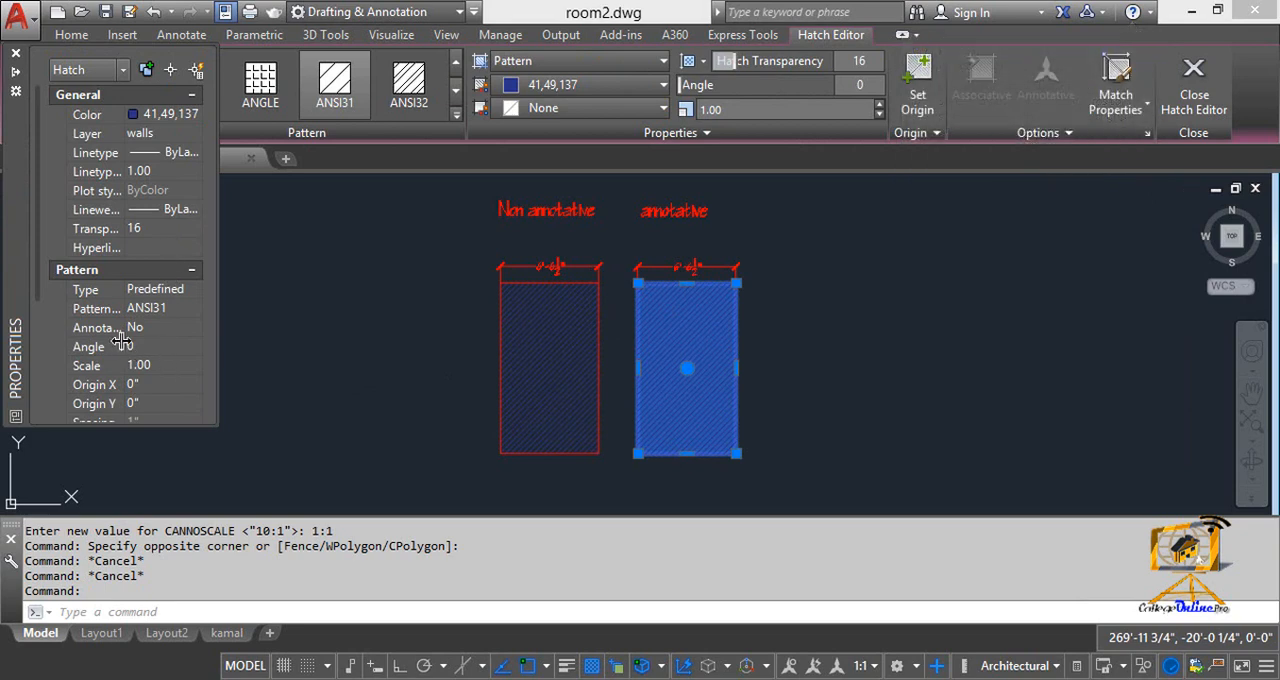
pyautogui.click(183, 331)
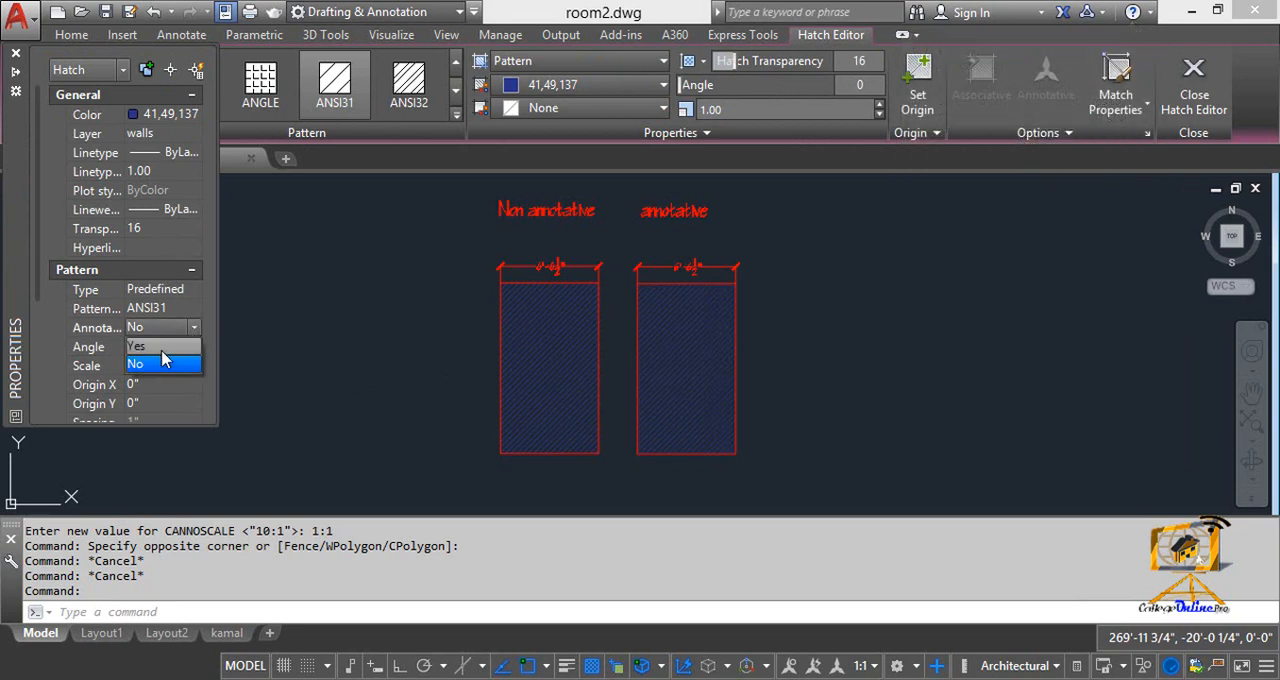
pyautogui.click(166, 347)
pyautogui.press('Escape')
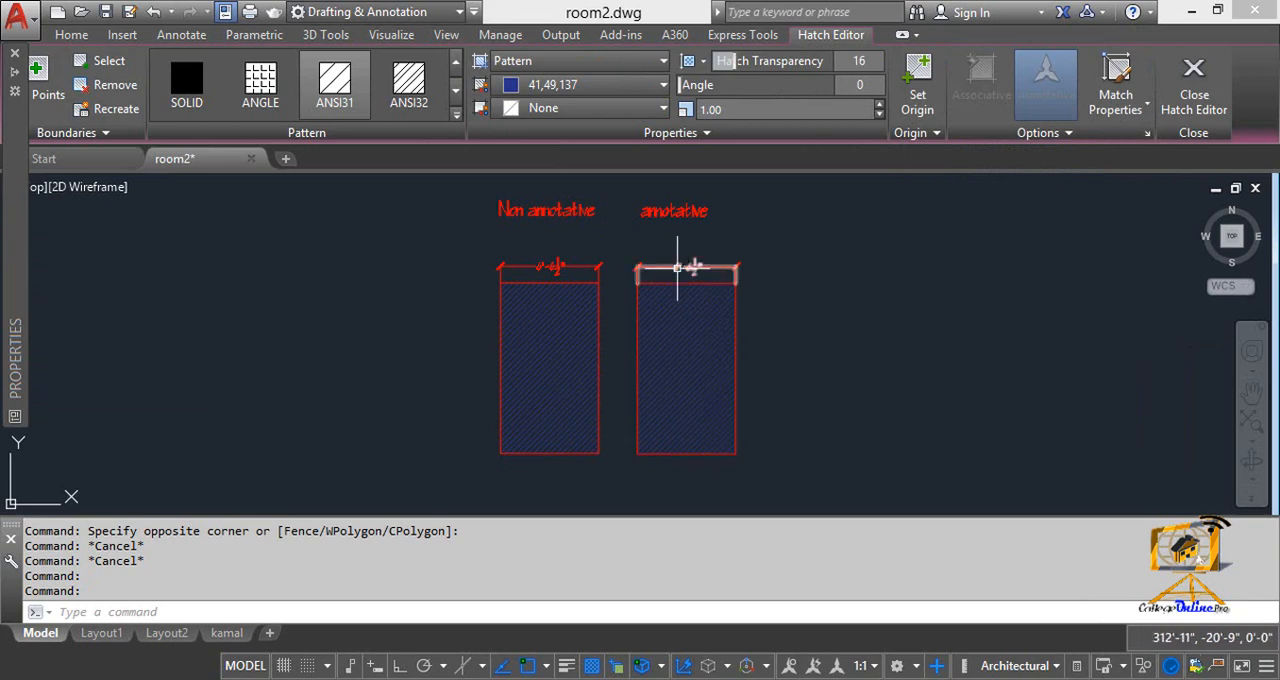
# Step: Make the dimension above the annotative rectangle annotative
pyautogui.click(677, 268)
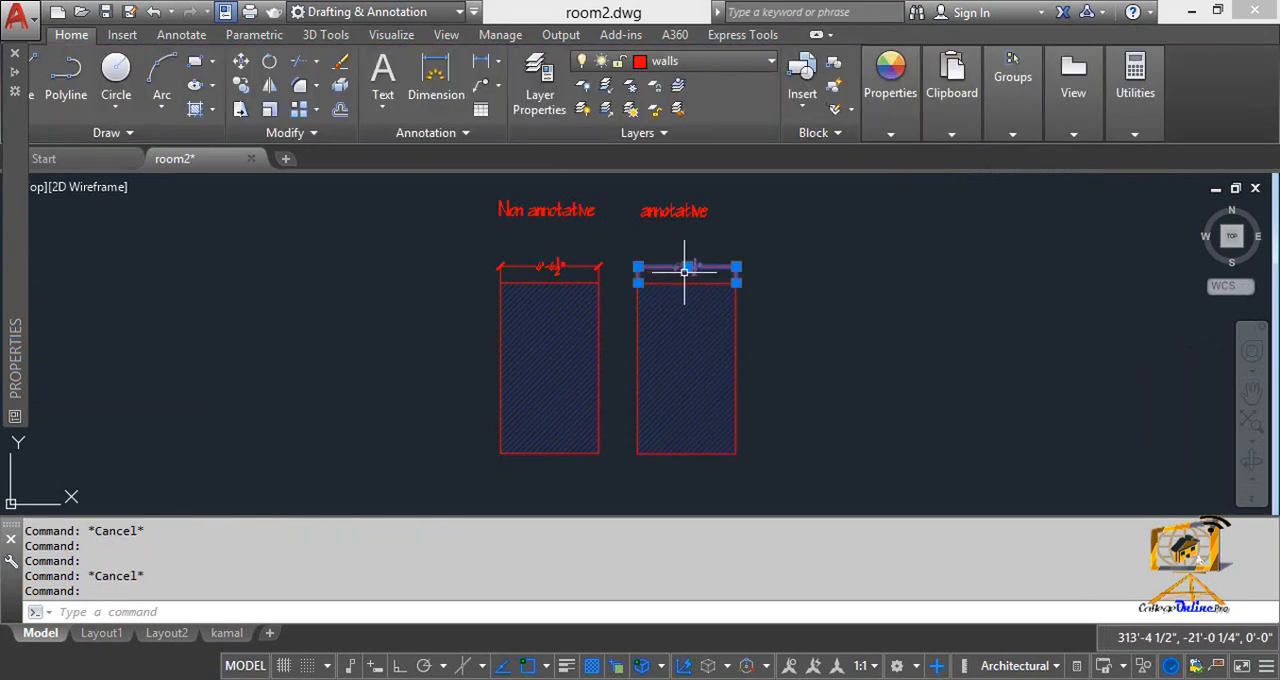
pyautogui.moveTo(687, 266)
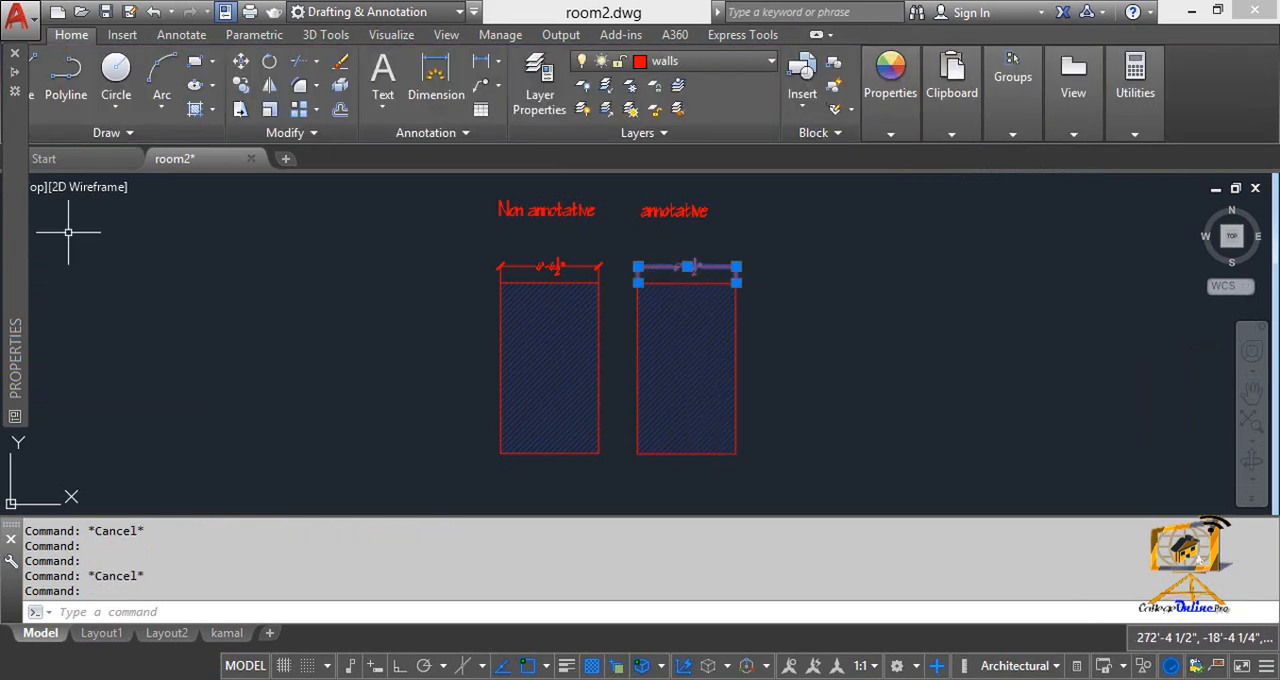
pyautogui.moveTo(17, 236)
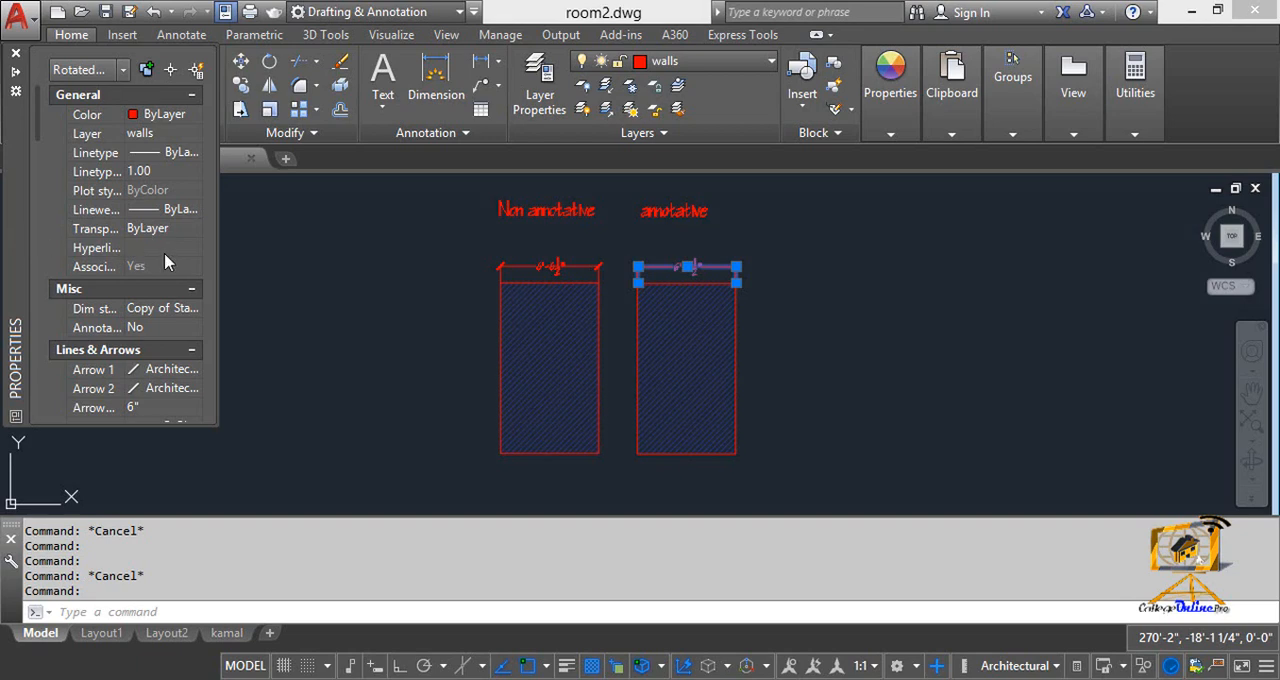
pyautogui.click(160, 327)
pyautogui.click(194, 327)
pyautogui.click(150, 343)
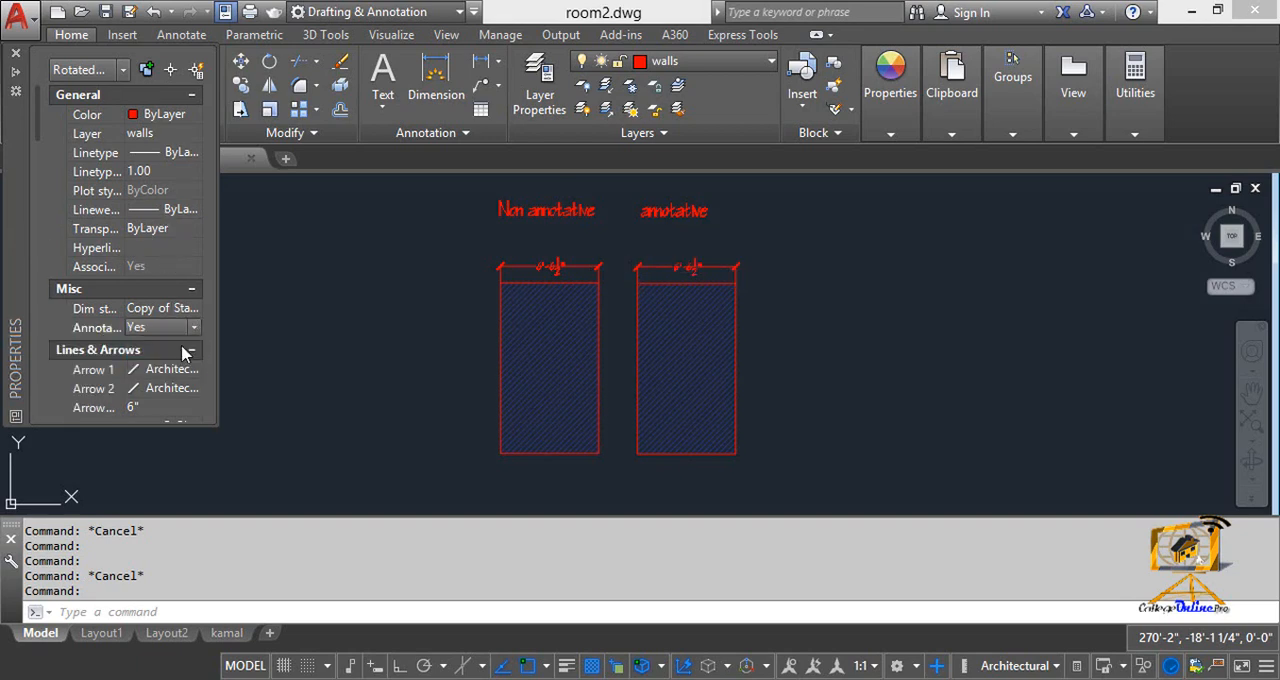
pyautogui.press('Escape')
# Step: Turn on the annotative property of the "annotative" text label
pyautogui.click(684, 211)
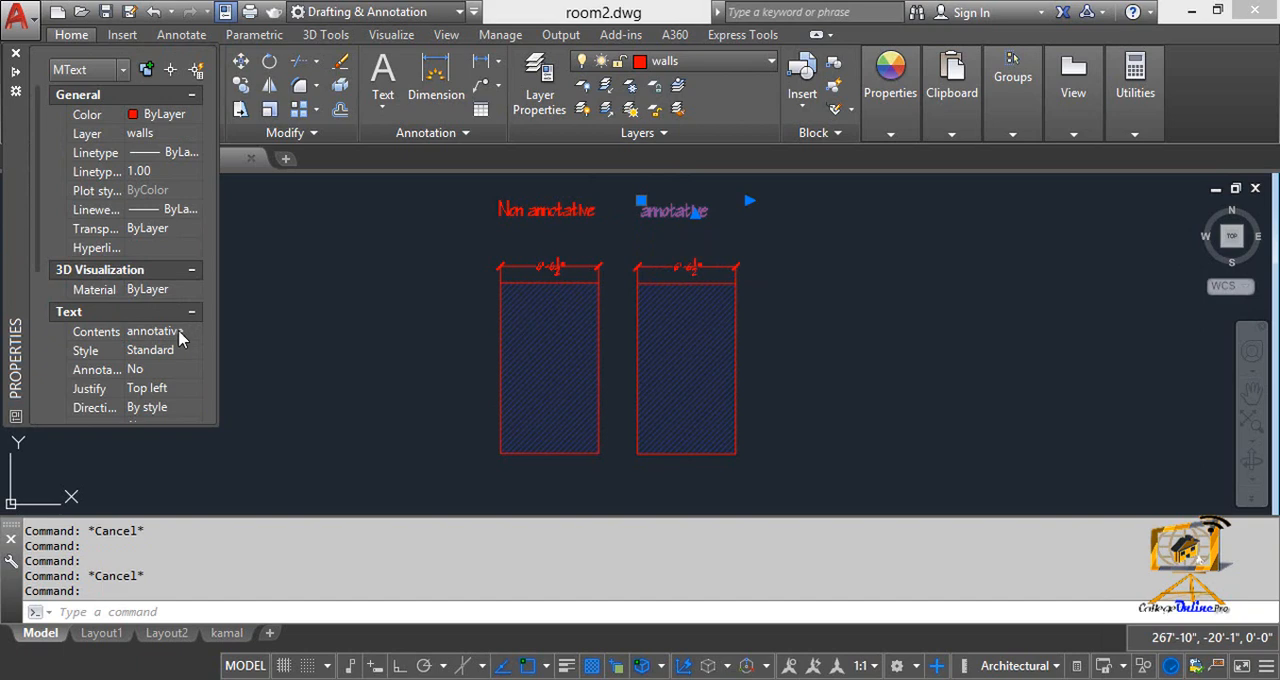
pyautogui.click(183, 369)
pyautogui.click(194, 369)
pyautogui.click(150, 388)
pyautogui.press('Escape')
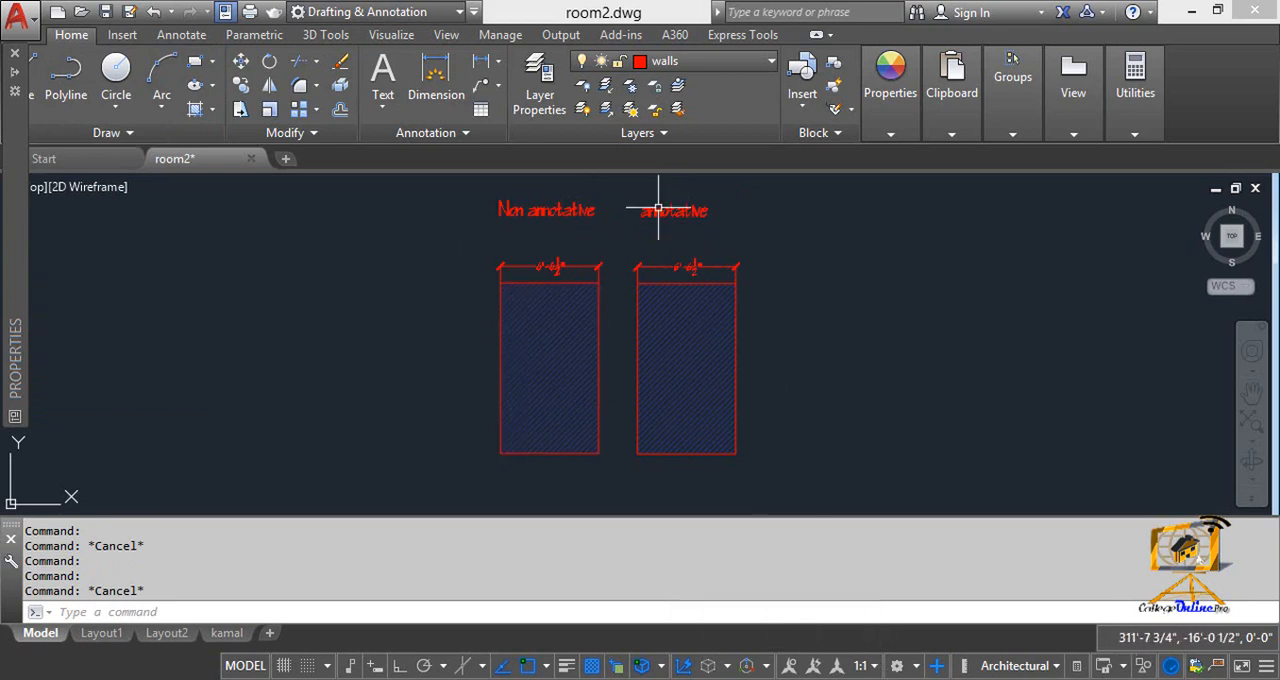
# Step: Try the annotation scales 1:2, 1:5 and 1:100 in the current view, and return to 1:1
pyautogui.click(869, 670)
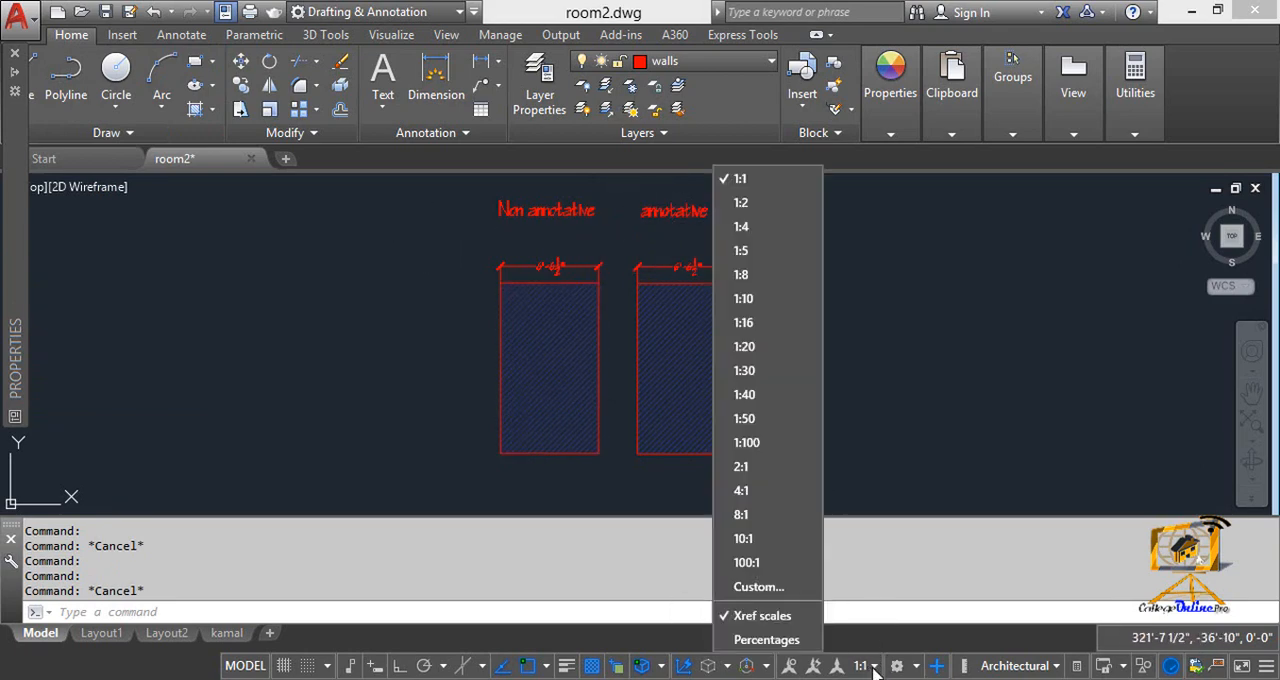
pyautogui.click(765, 206)
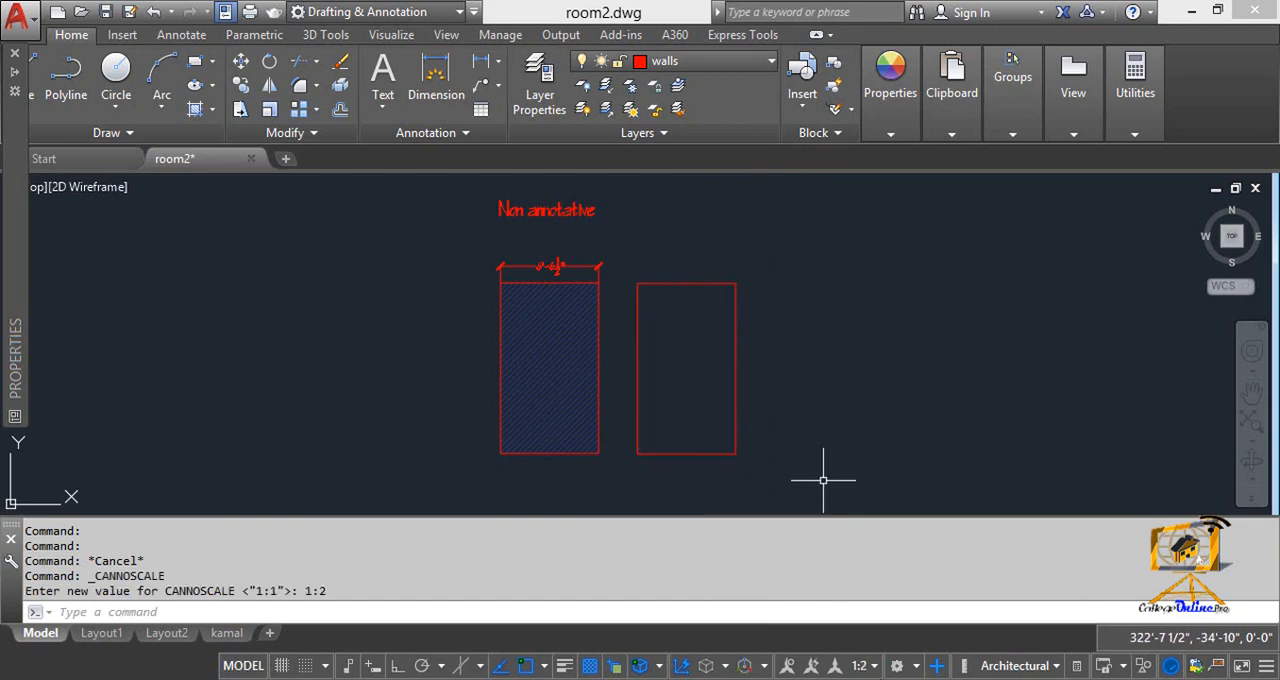
pyautogui.click(866, 668)
pyautogui.click(745, 251)
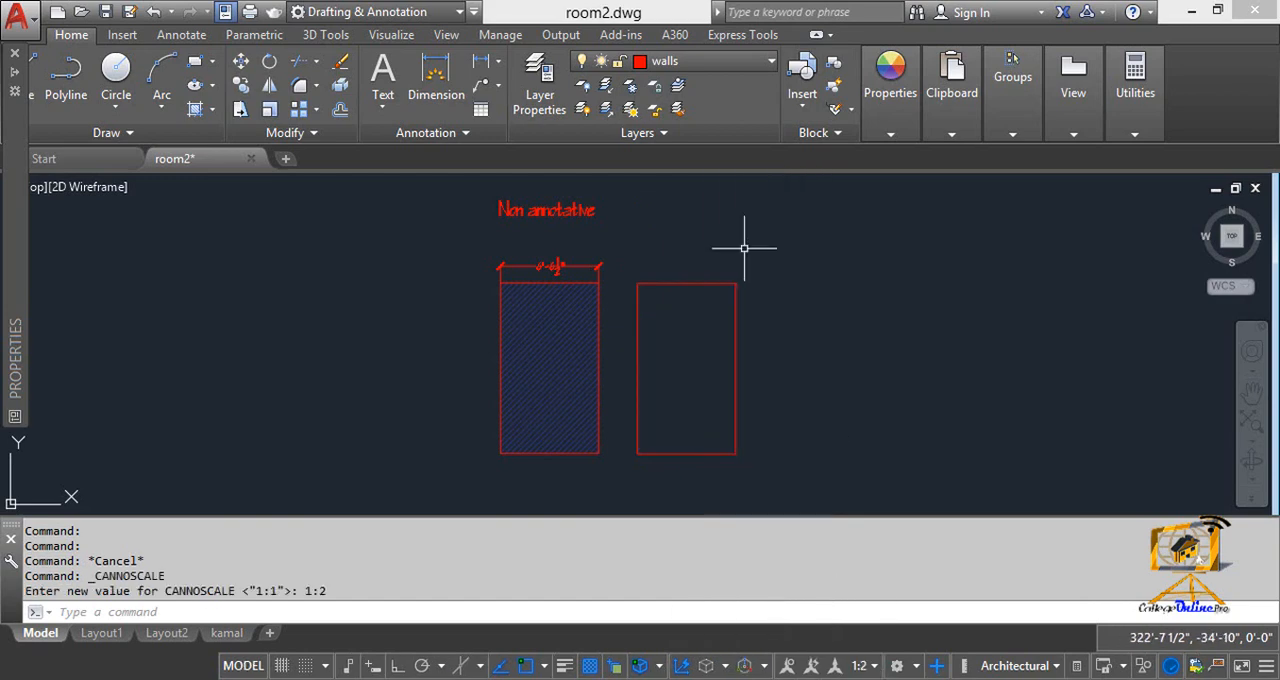
pyautogui.click(860, 666)
pyautogui.click(783, 442)
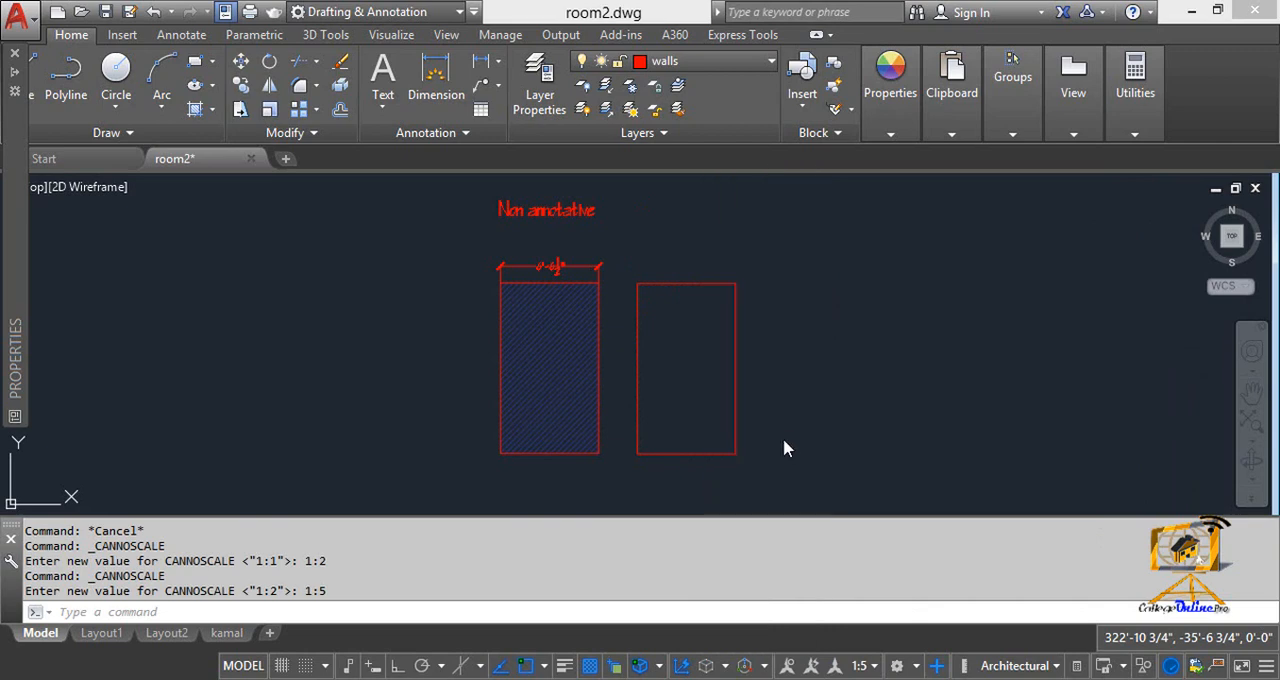
pyautogui.click(860, 666)
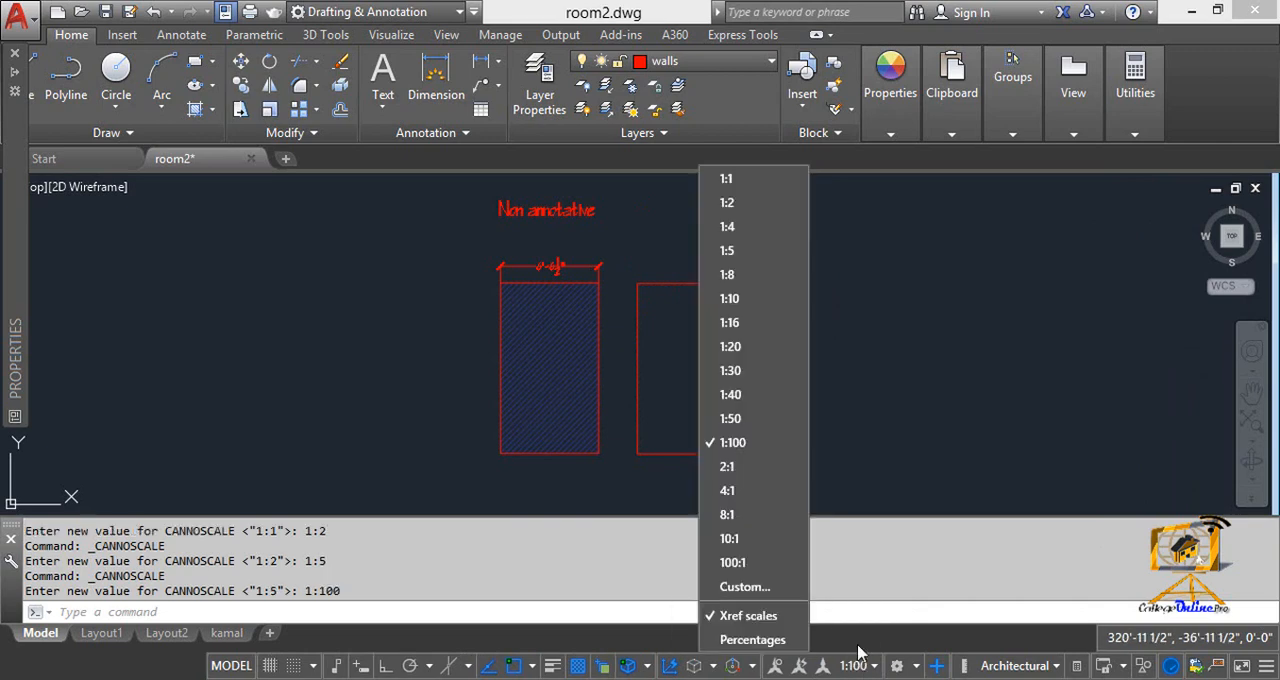
pyautogui.click(745, 180)
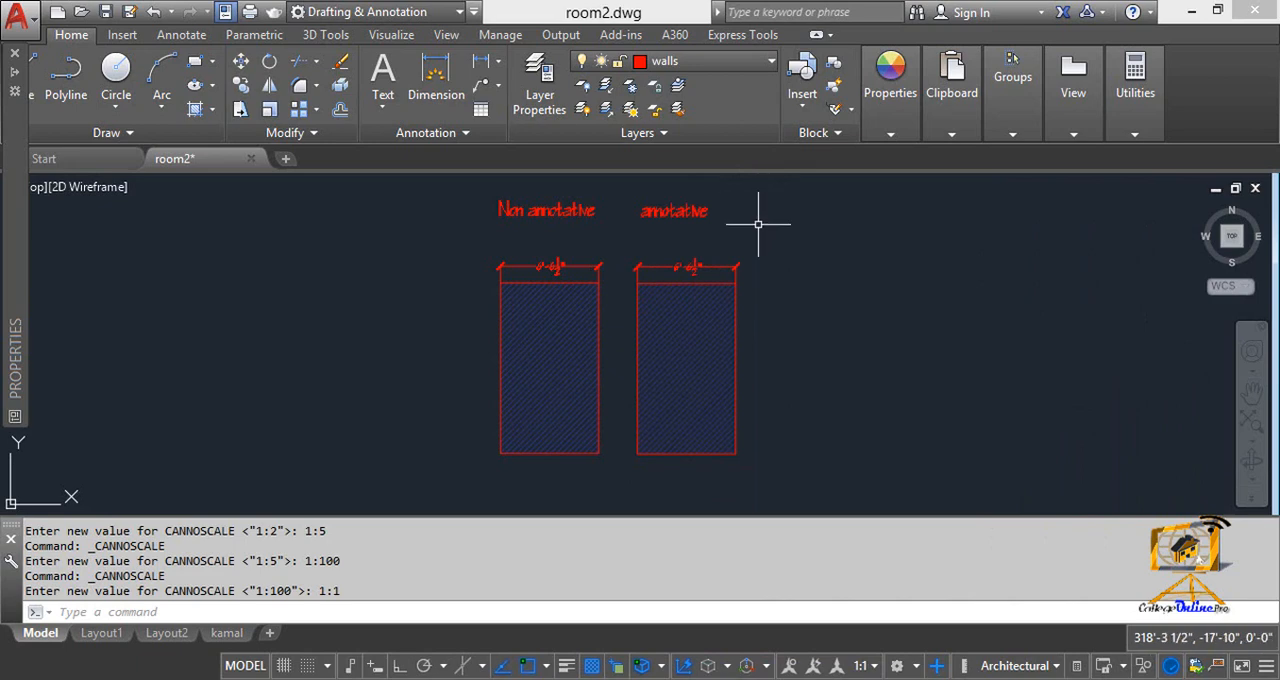
# Step: Show annotation objects at all scales, try annotation scales 1:2 and 1:4, and return to 1:1
pyautogui.click(789, 666)
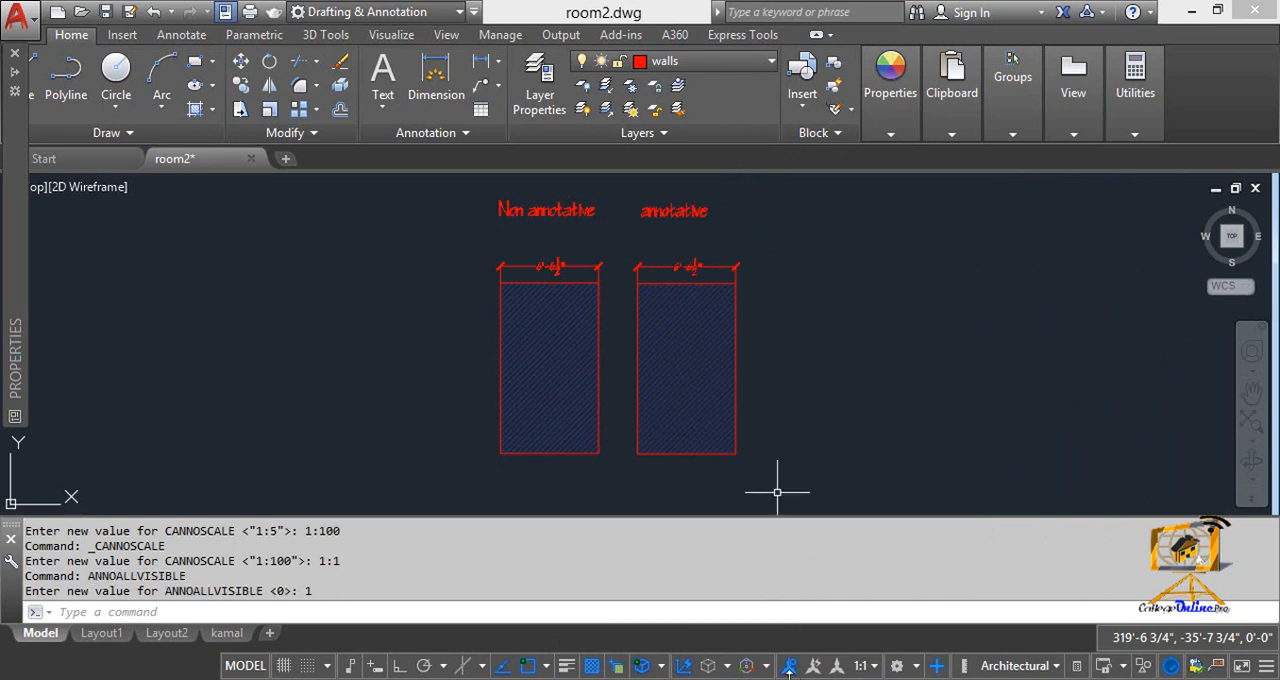
pyautogui.click(863, 666)
pyautogui.click(741, 203)
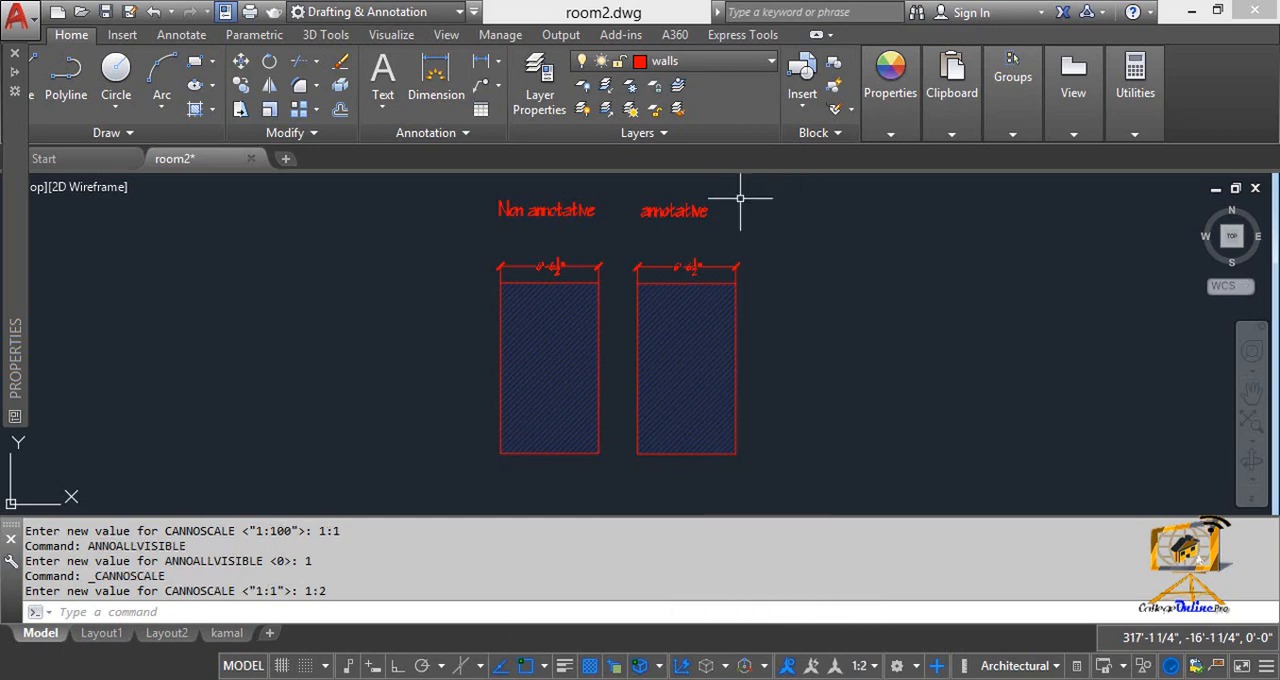
pyautogui.click(875, 667)
pyautogui.click(777, 220)
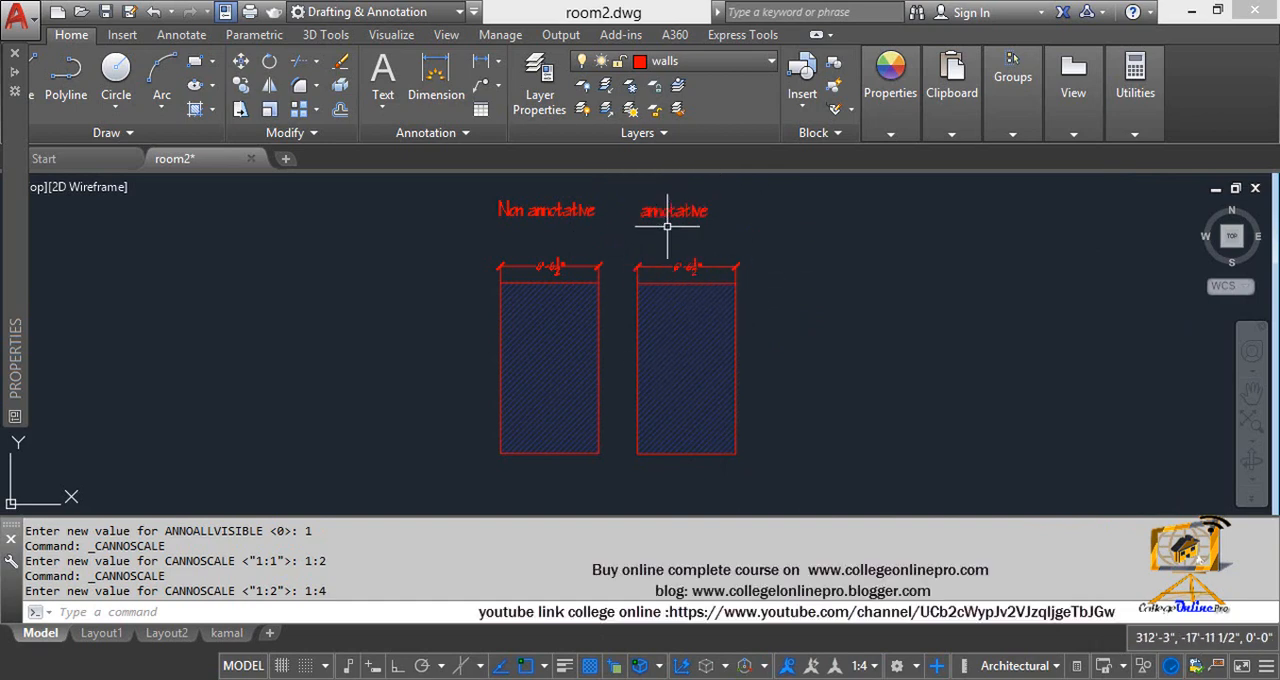
pyautogui.click(866, 665)
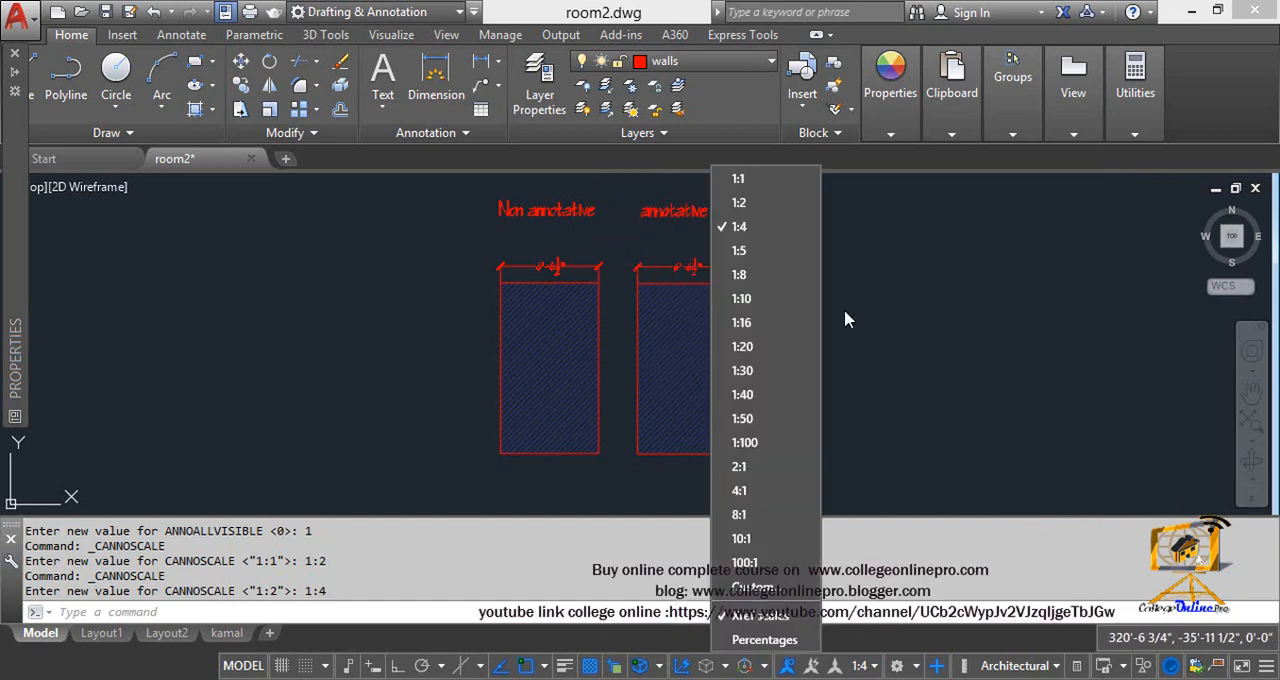
pyautogui.click(750, 178)
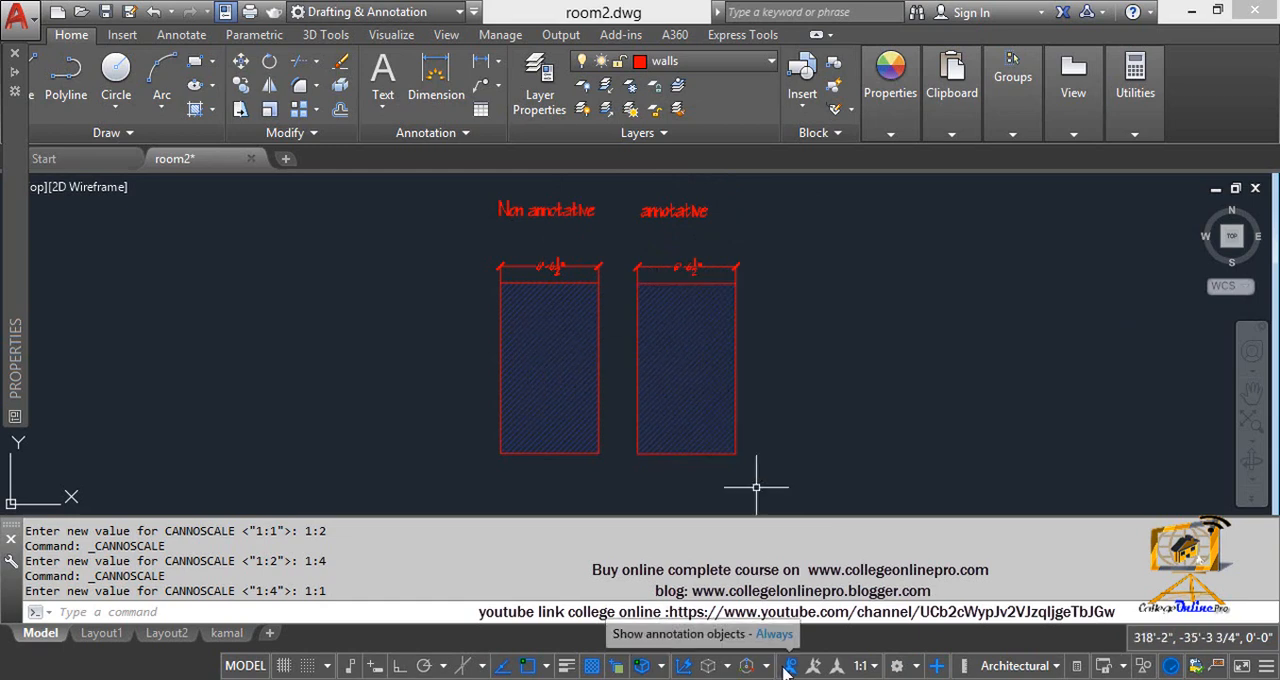
# Step: Reselect annotation scale 1:1 and limit the display of annotation objects to the current scale
pyautogui.click(864, 664)
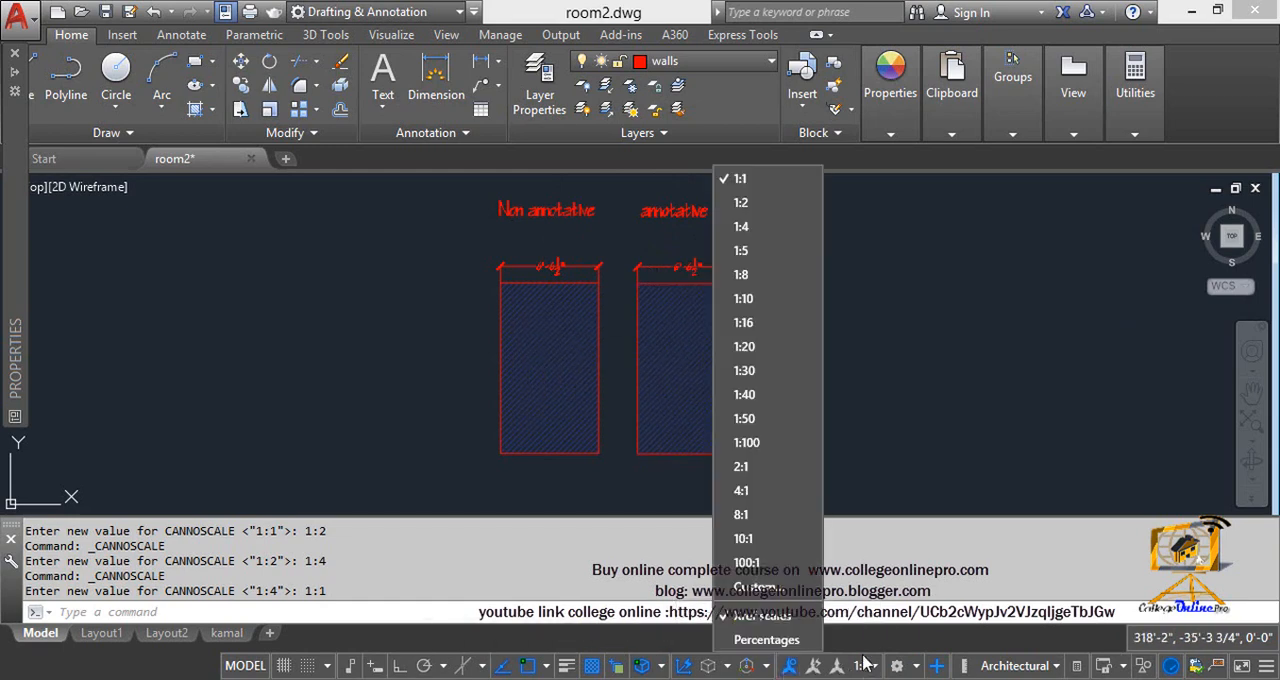
pyautogui.click(745, 178)
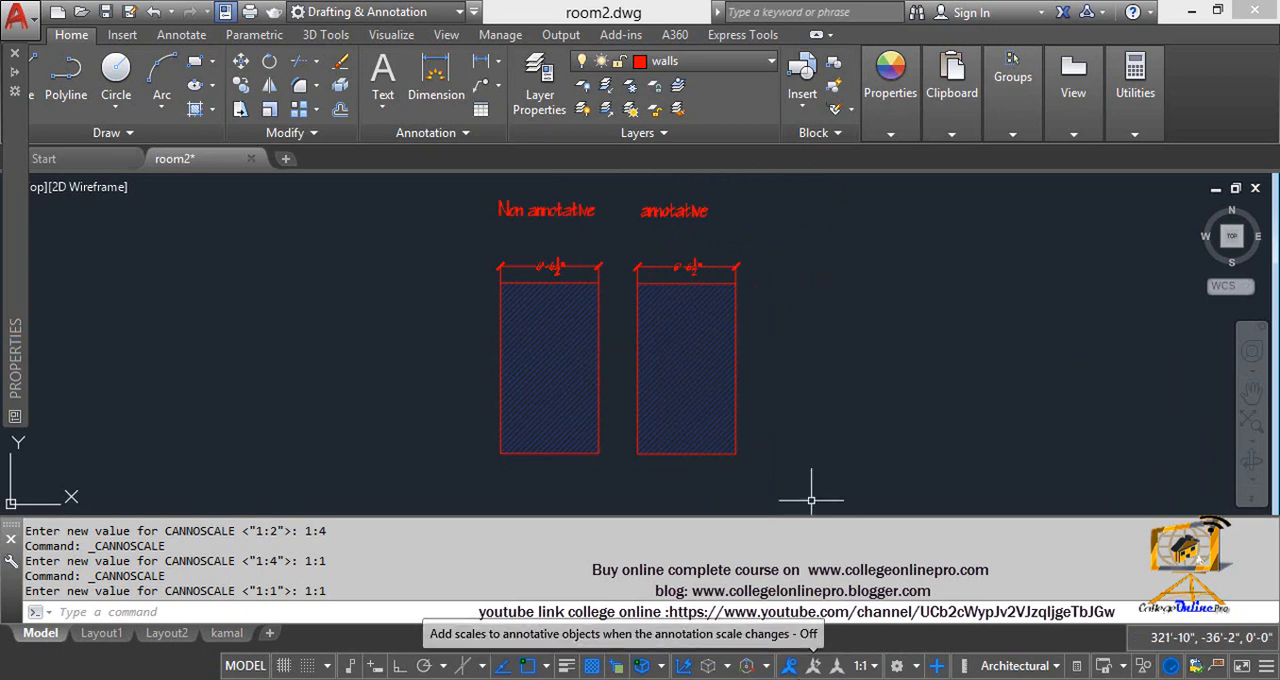
pyautogui.moveTo(790, 676)
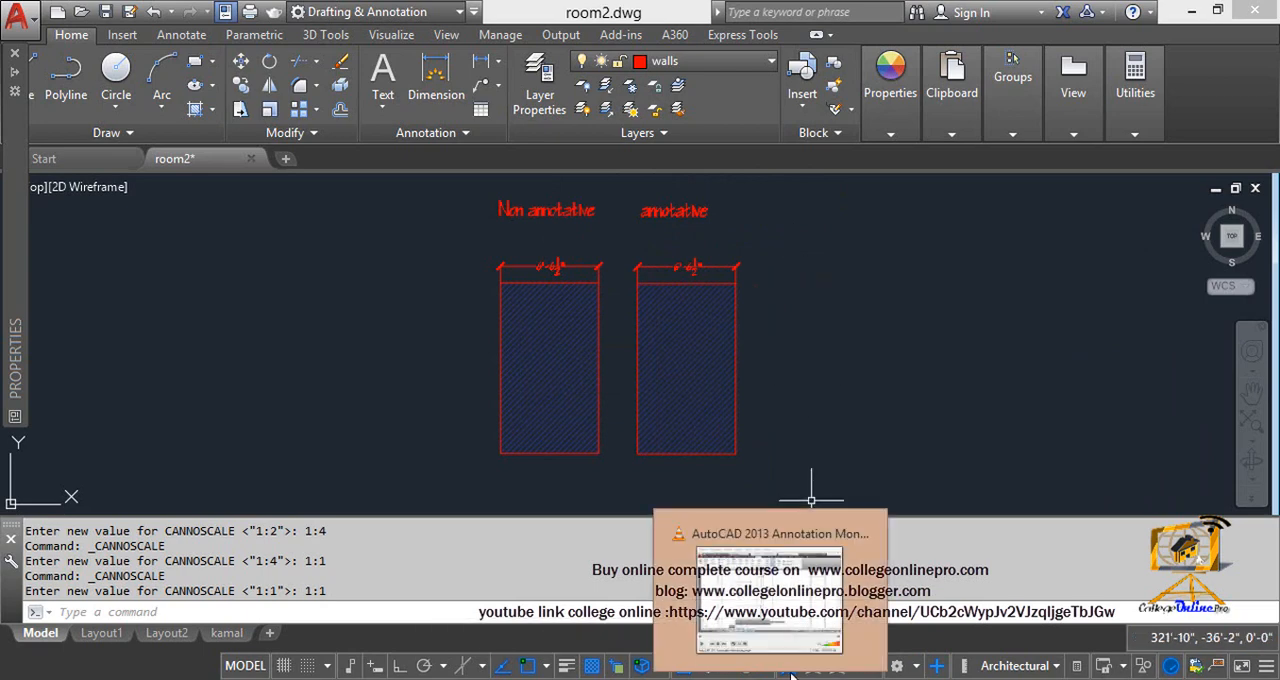
pyautogui.click(977, 341)
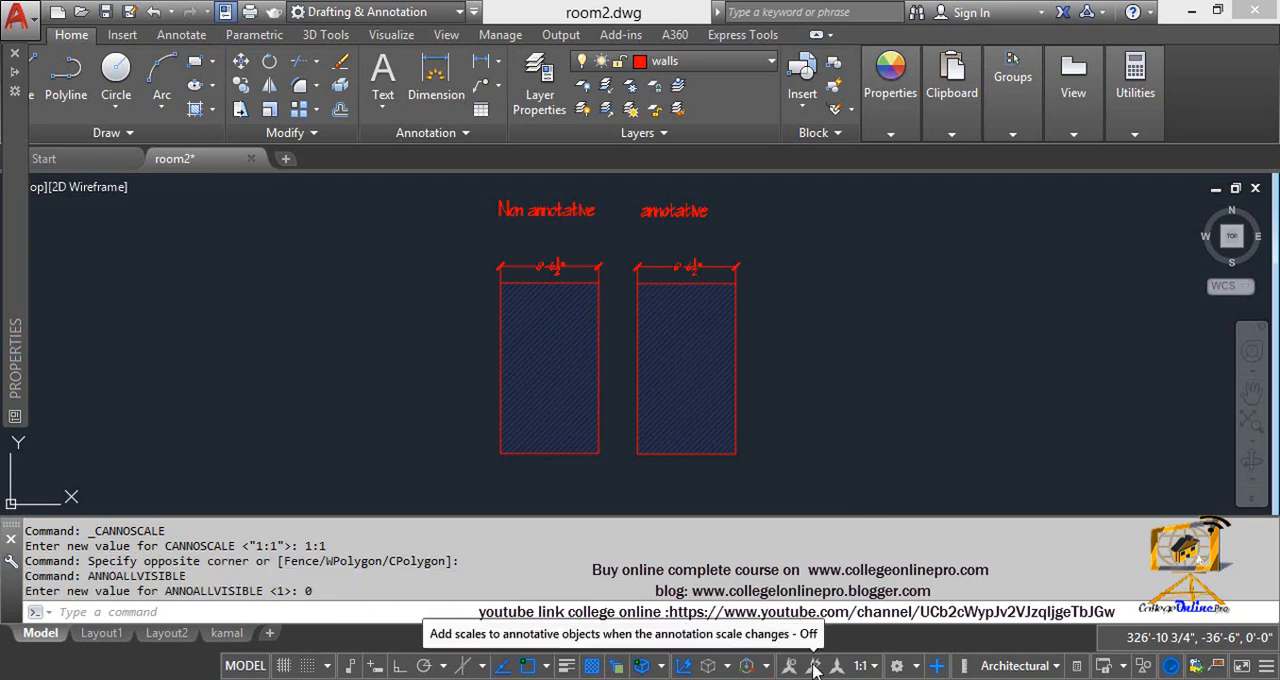
# Step: Turn on automatic adding of scales to annotative objects and set the annotation scale to 1:2
pyautogui.click(813, 666)
pyautogui.click(914, 372)
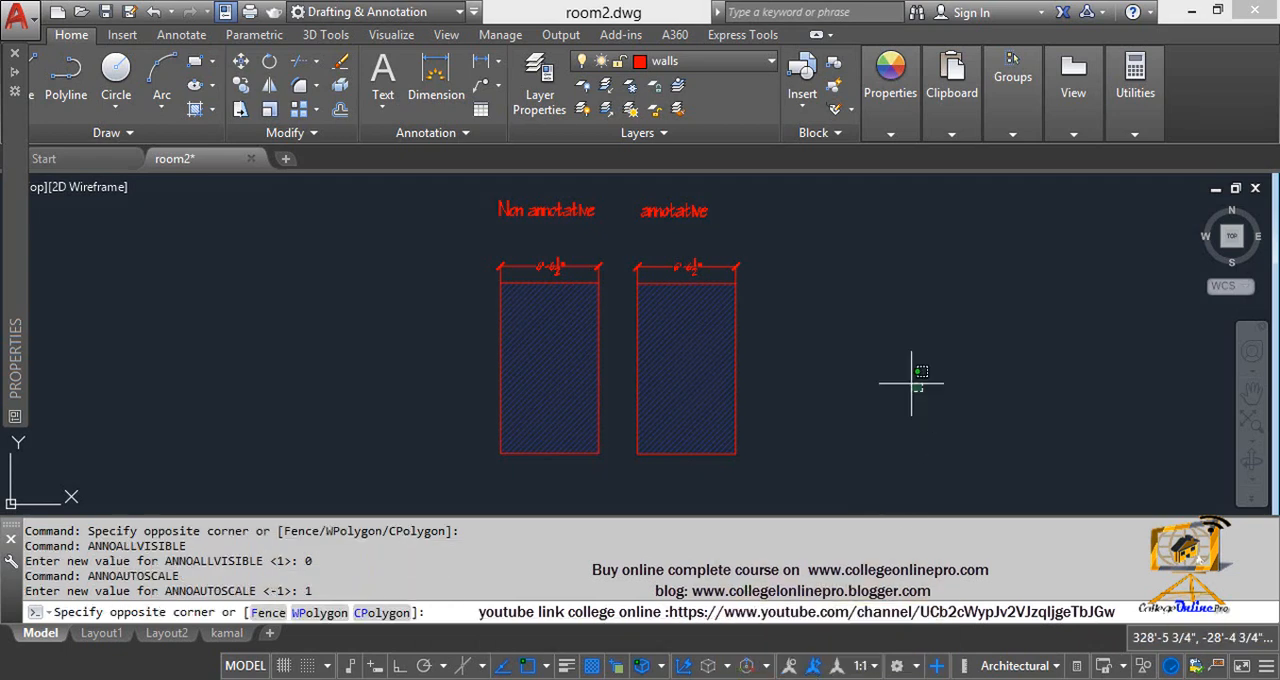
pyautogui.click(906, 470)
pyautogui.click(862, 665)
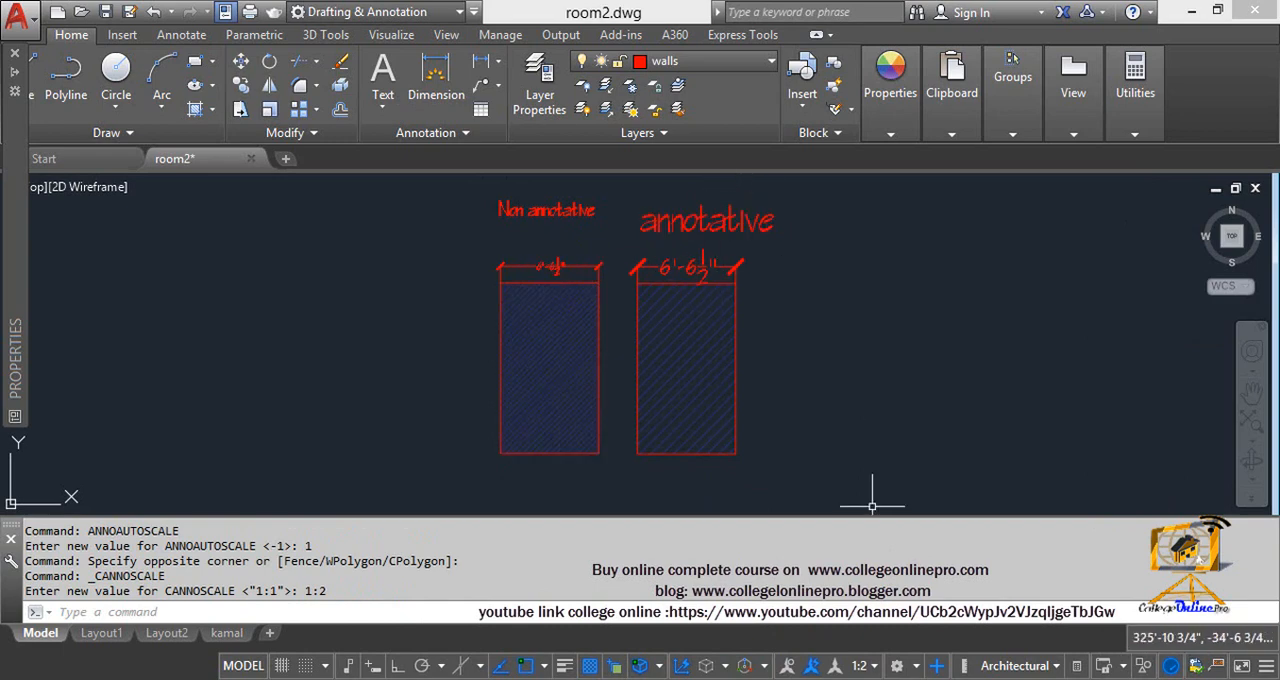
# Step: Switch the annotation scale to 1:100 and 8:1, and return it to 1:2
pyautogui.click(859, 665)
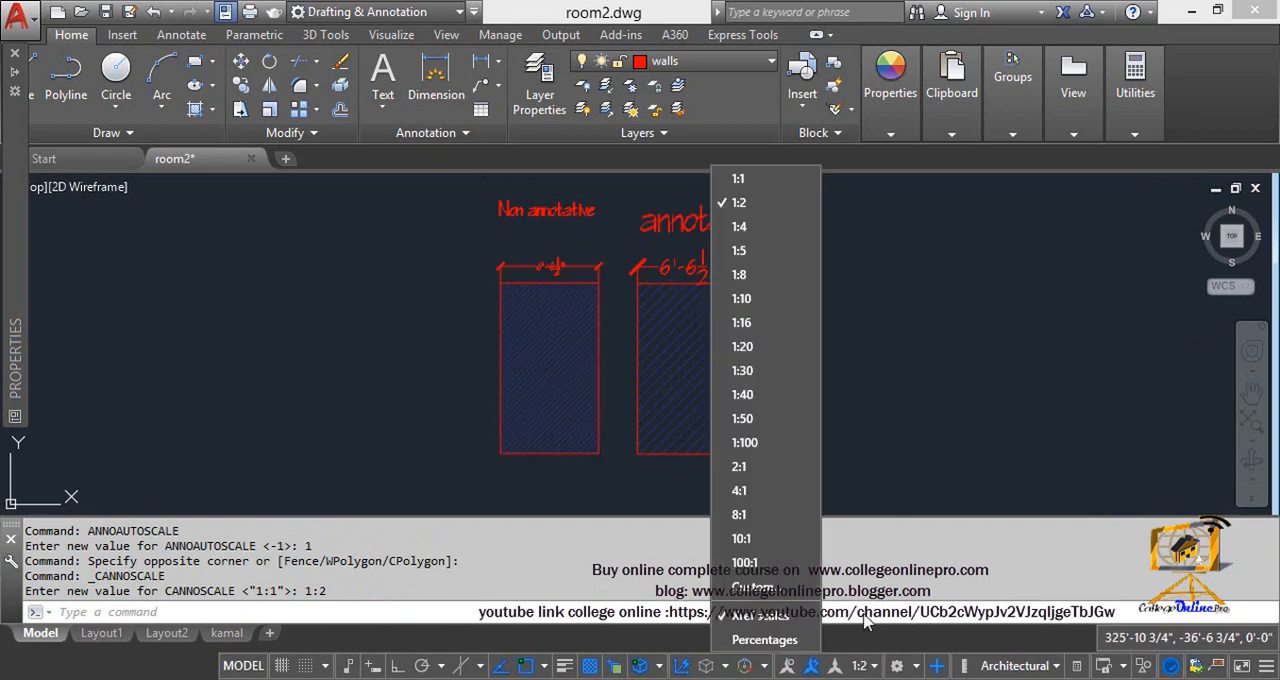
pyautogui.click(794, 440)
pyautogui.click(856, 665)
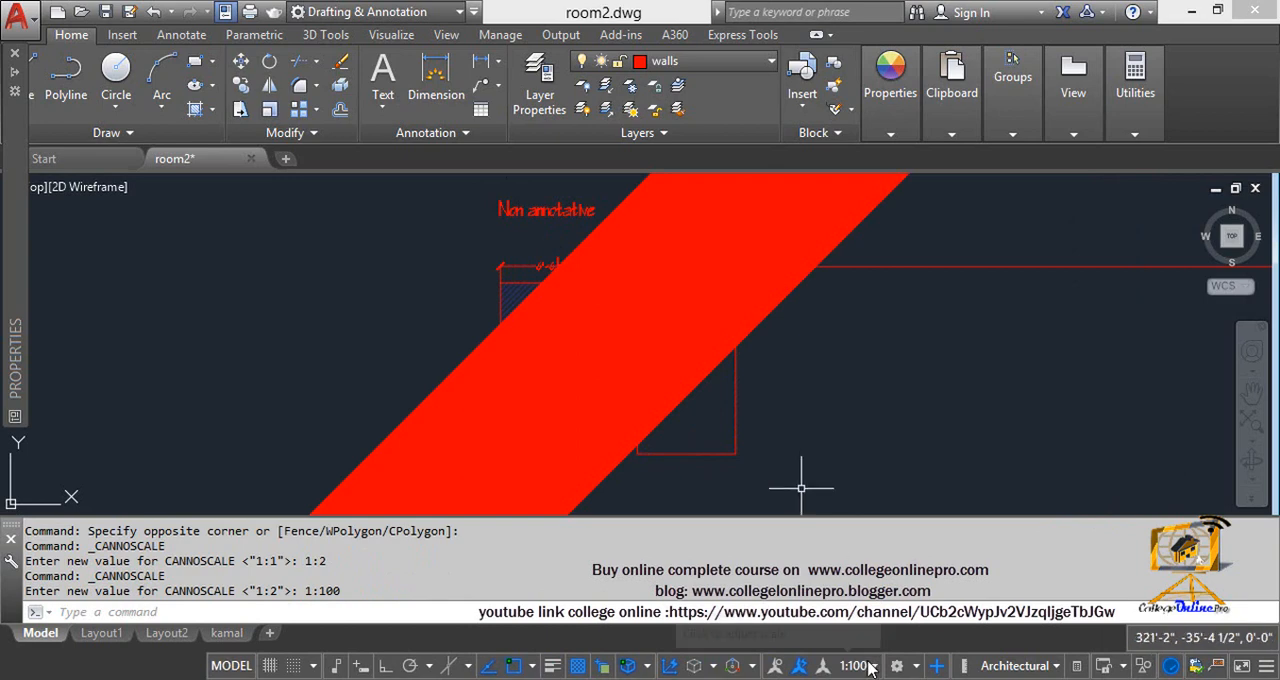
pyautogui.click(741, 515)
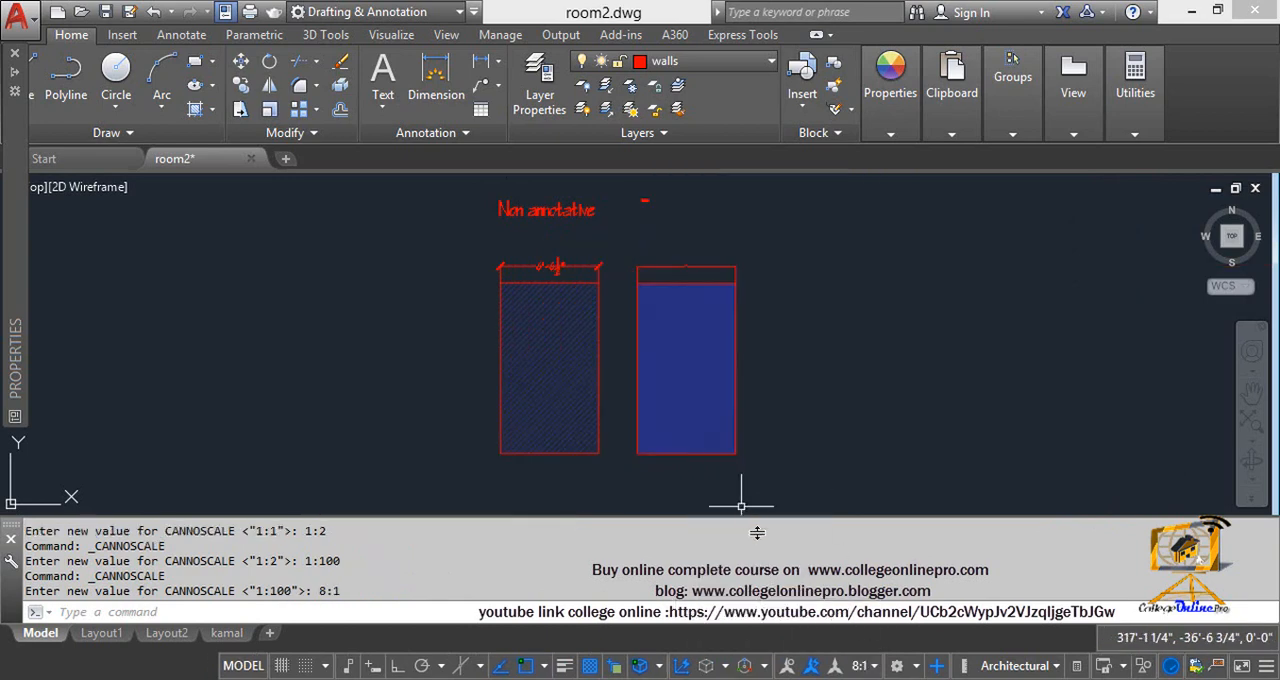
pyautogui.click(858, 666)
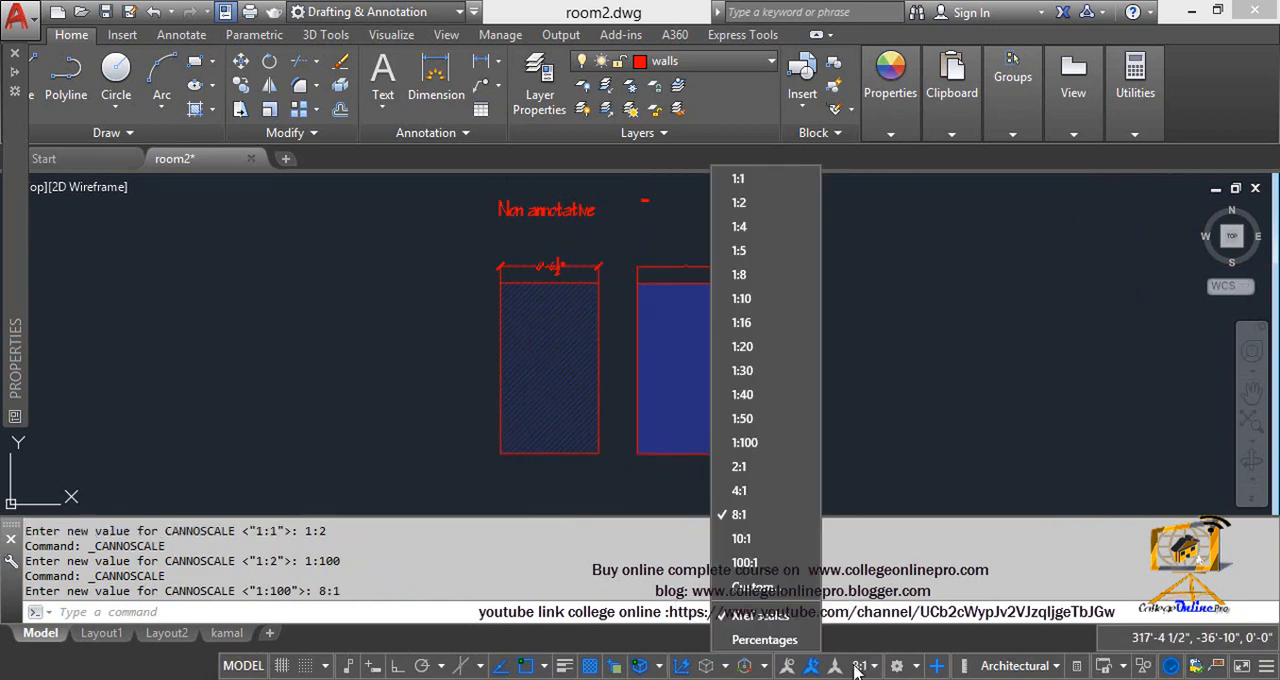
pyautogui.click(740, 203)
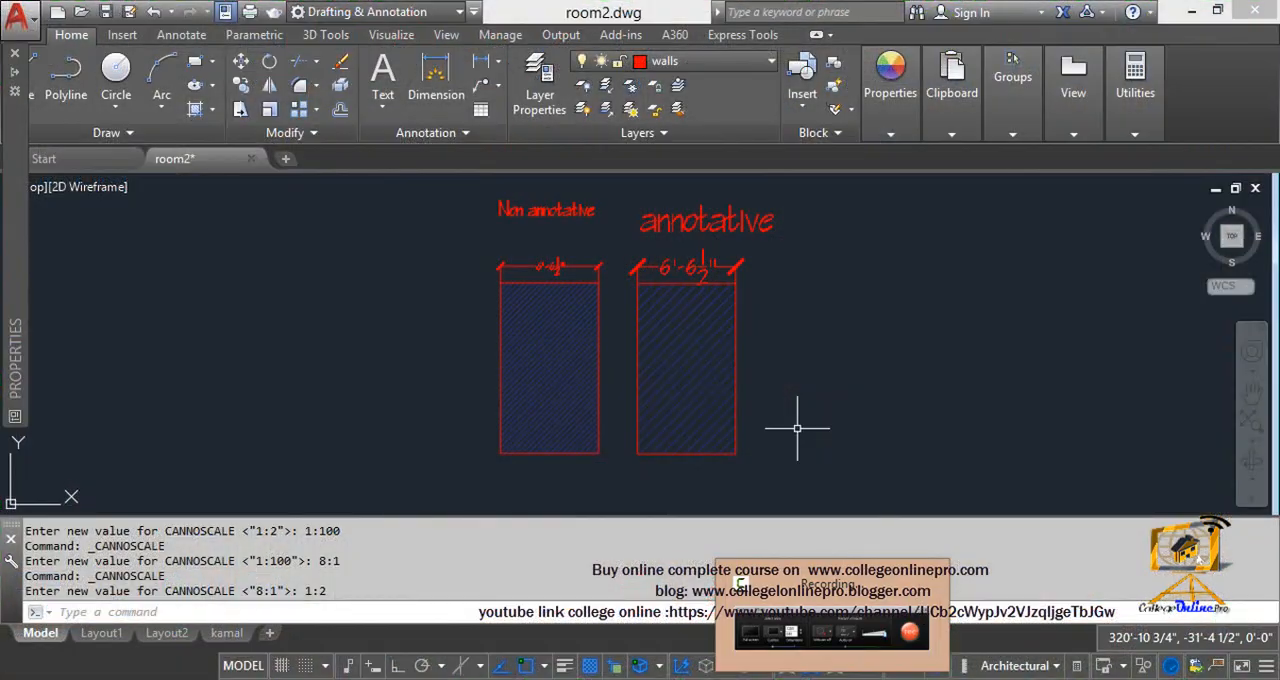
# Step: Set the annotation scale of the current view to 1:4
pyautogui.click(797, 473)
pyautogui.click(790, 463)
pyautogui.click(858, 666)
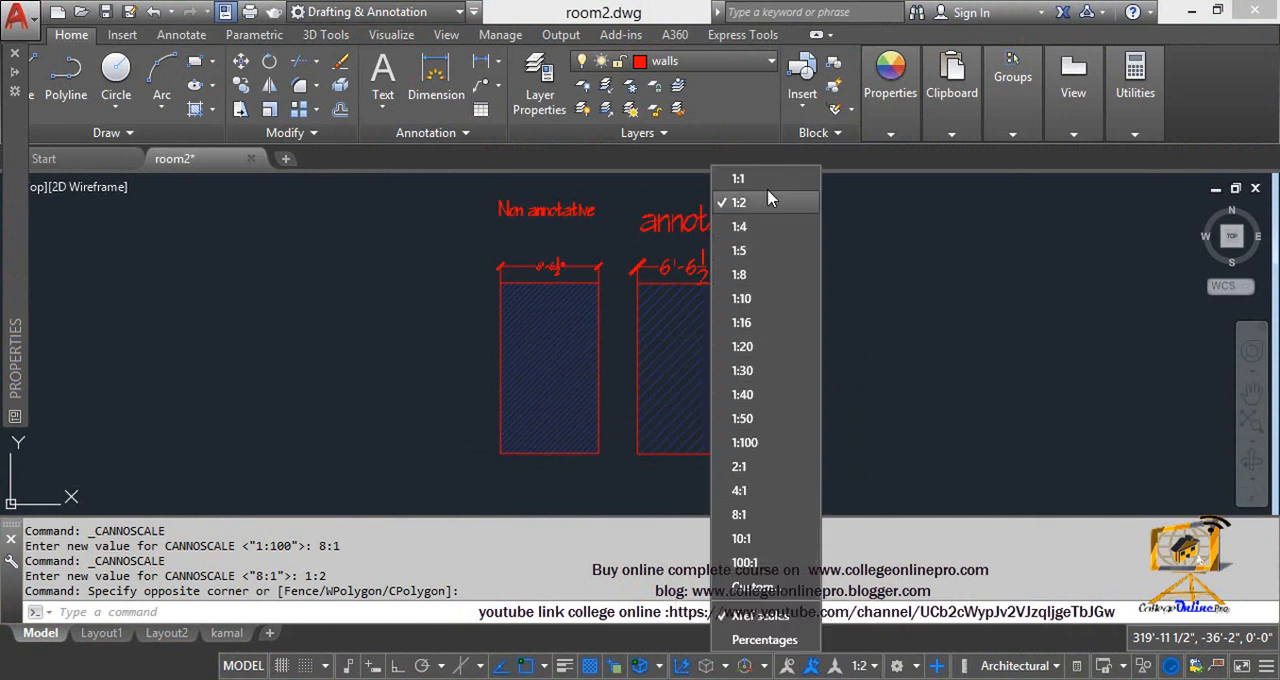
pyautogui.click(770, 228)
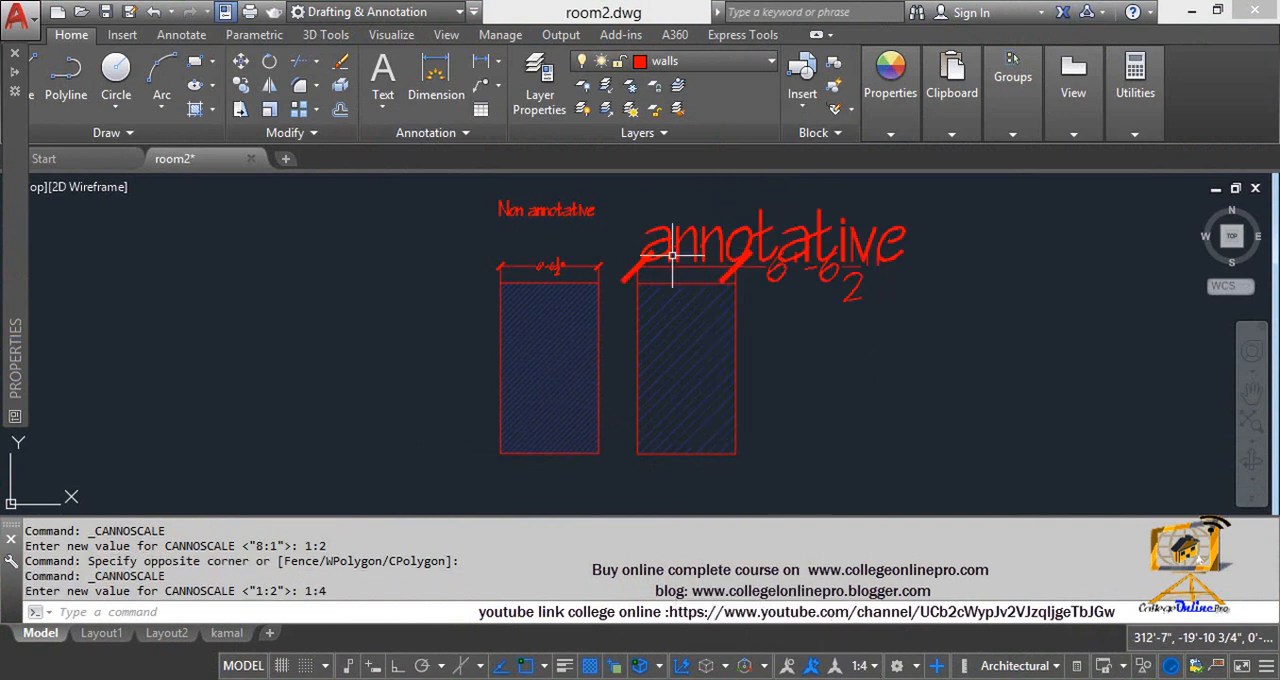
# Step: Set the annotation scale to 1:1, turn off automatic scale adding and show annotation objects at all scales
pyautogui.click(858, 666)
pyautogui.click(738, 179)
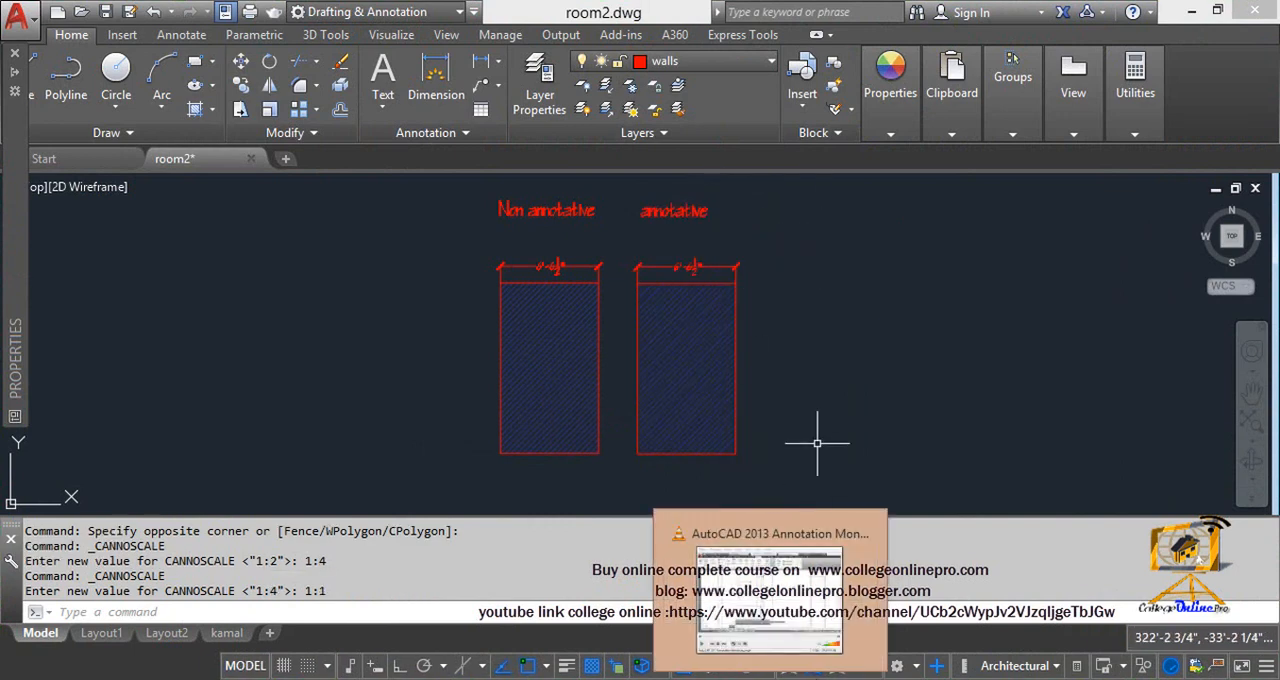
pyautogui.doubleClick(801, 413)
pyautogui.click(815, 668)
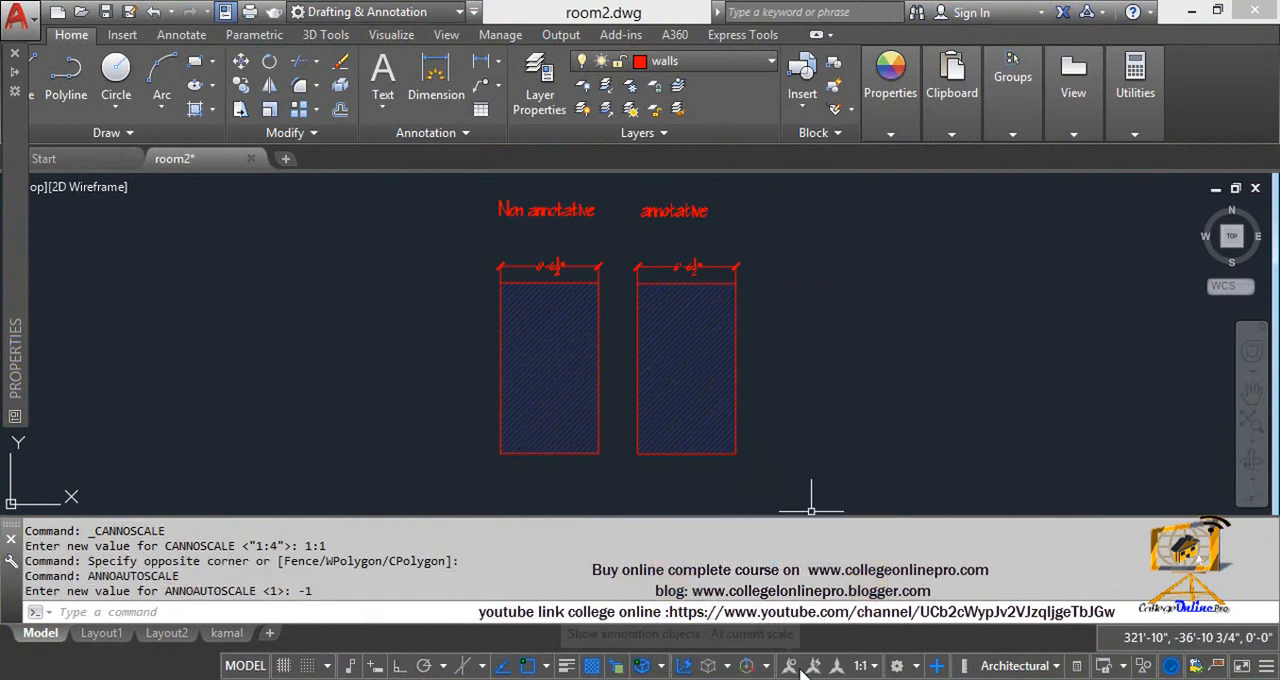
pyautogui.click(791, 667)
# Step: Set the annotation scale to 2:1 while automatic scale adding is off
pyautogui.click(872, 667)
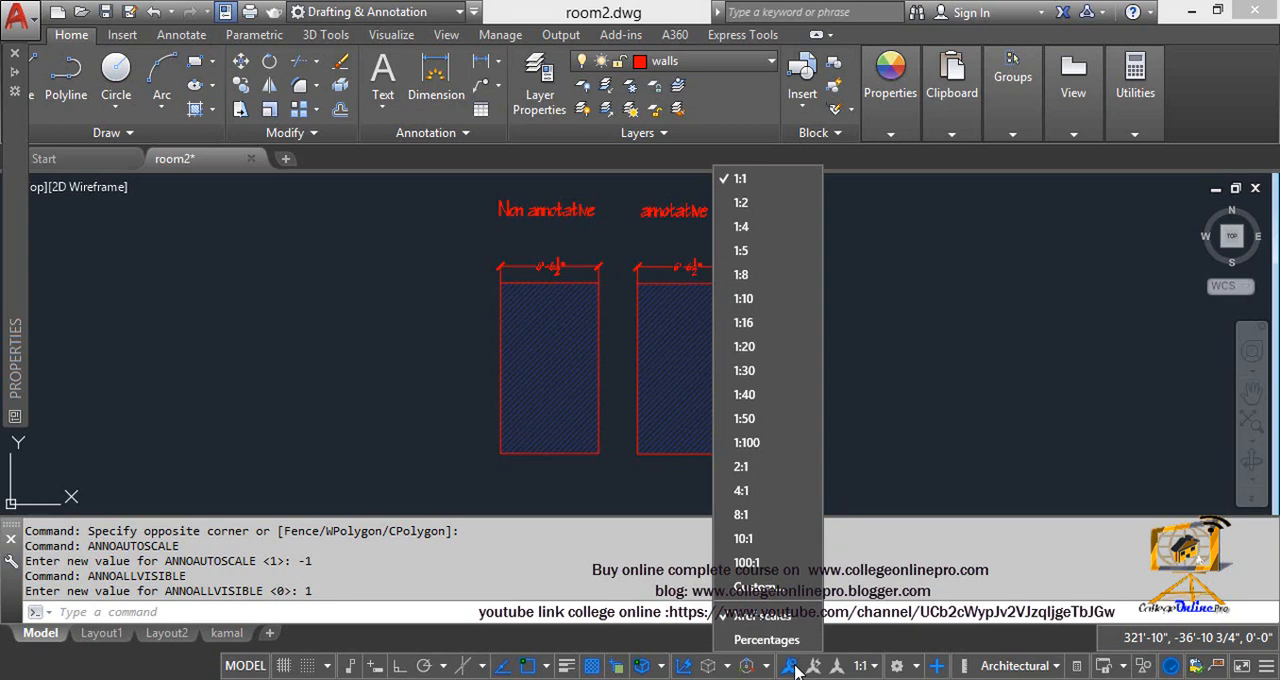
pyautogui.click(742, 467)
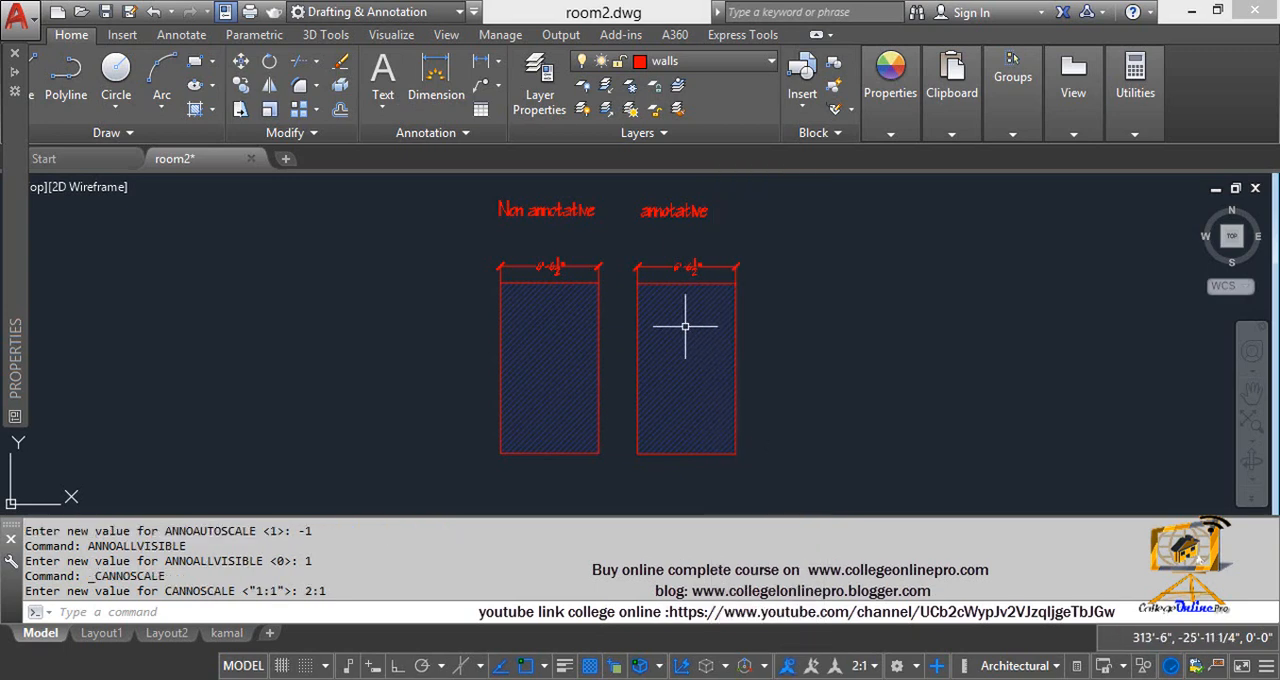
pyautogui.moveTo(832, 678)
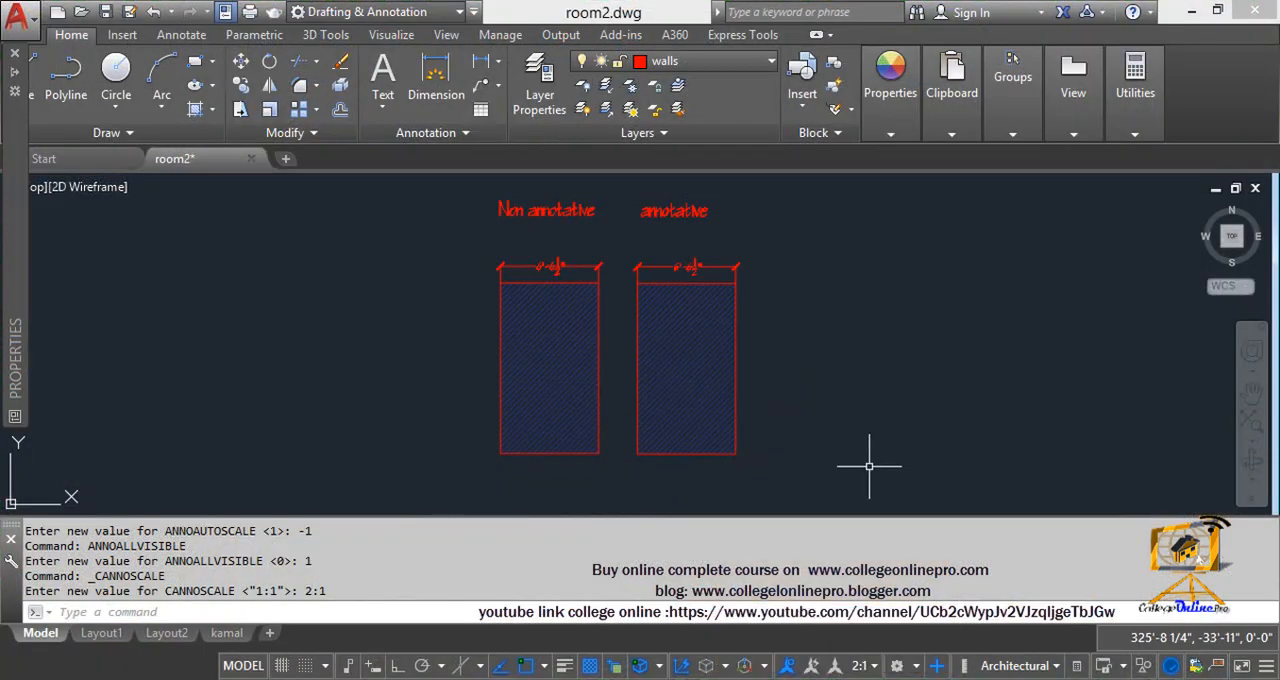
pyautogui.click(838, 438)
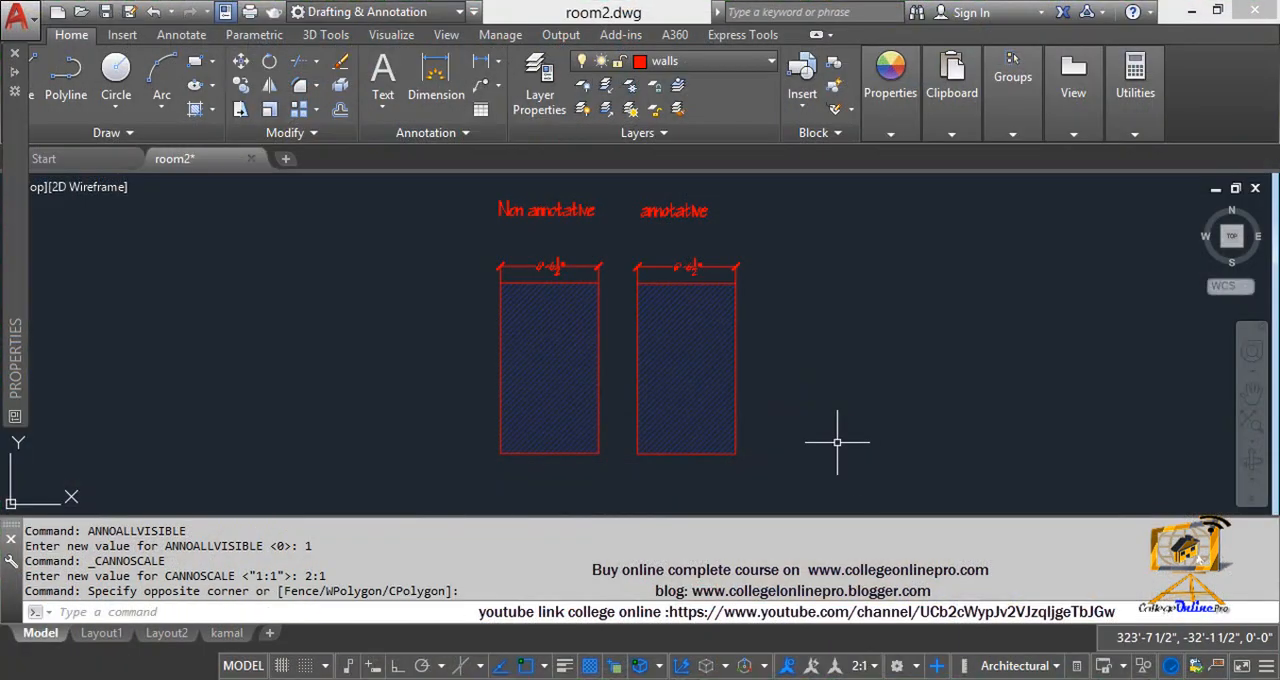
# Step: Toggle automatic scale adding on and off again, and return the annotation scale to 1:1
pyautogui.click(812, 667)
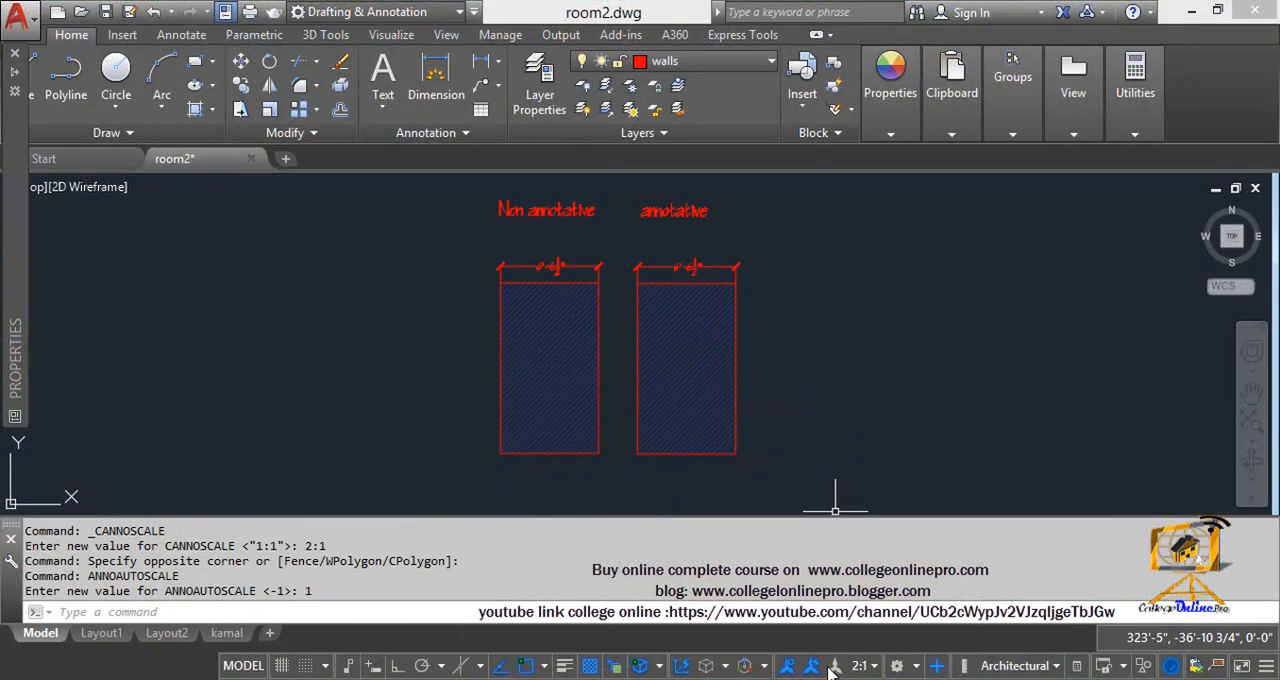
pyautogui.click(812, 667)
pyautogui.click(859, 666)
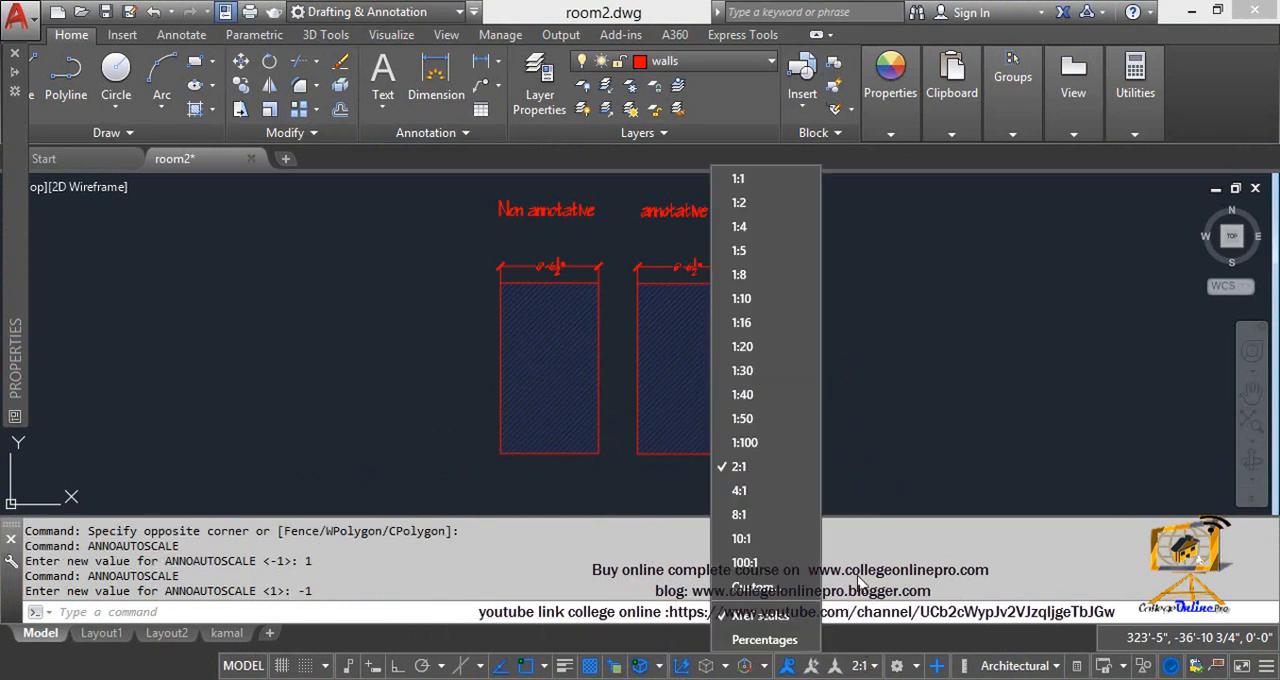
pyautogui.click(761, 180)
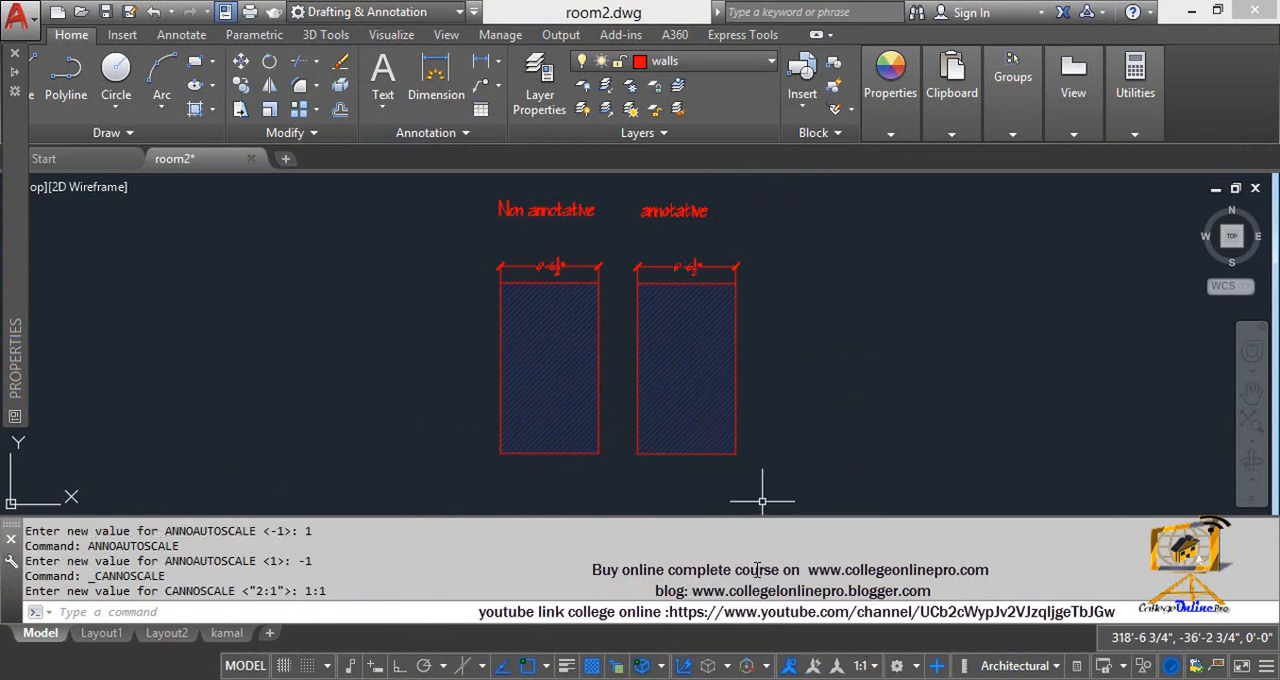
# Step: Turn on automatic scale adding, set the annotation scale to 2:1, and limit annotation display to the current scale
pyautogui.click(812, 667)
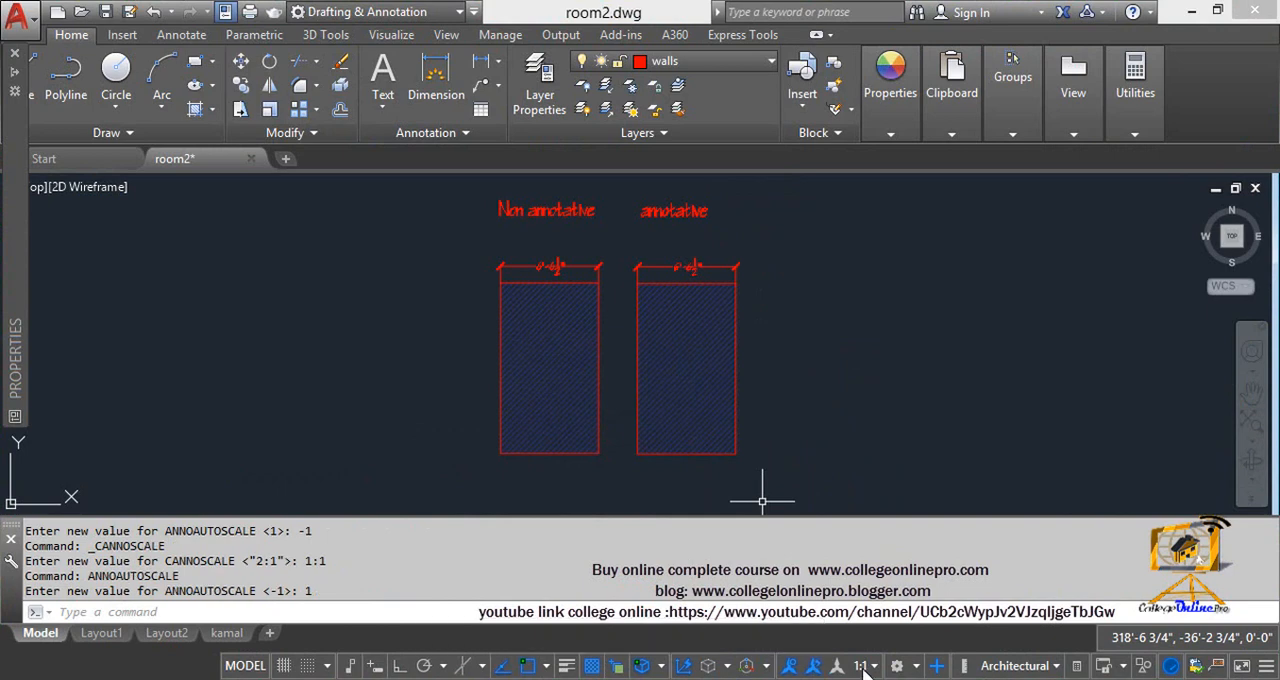
pyautogui.click(863, 667)
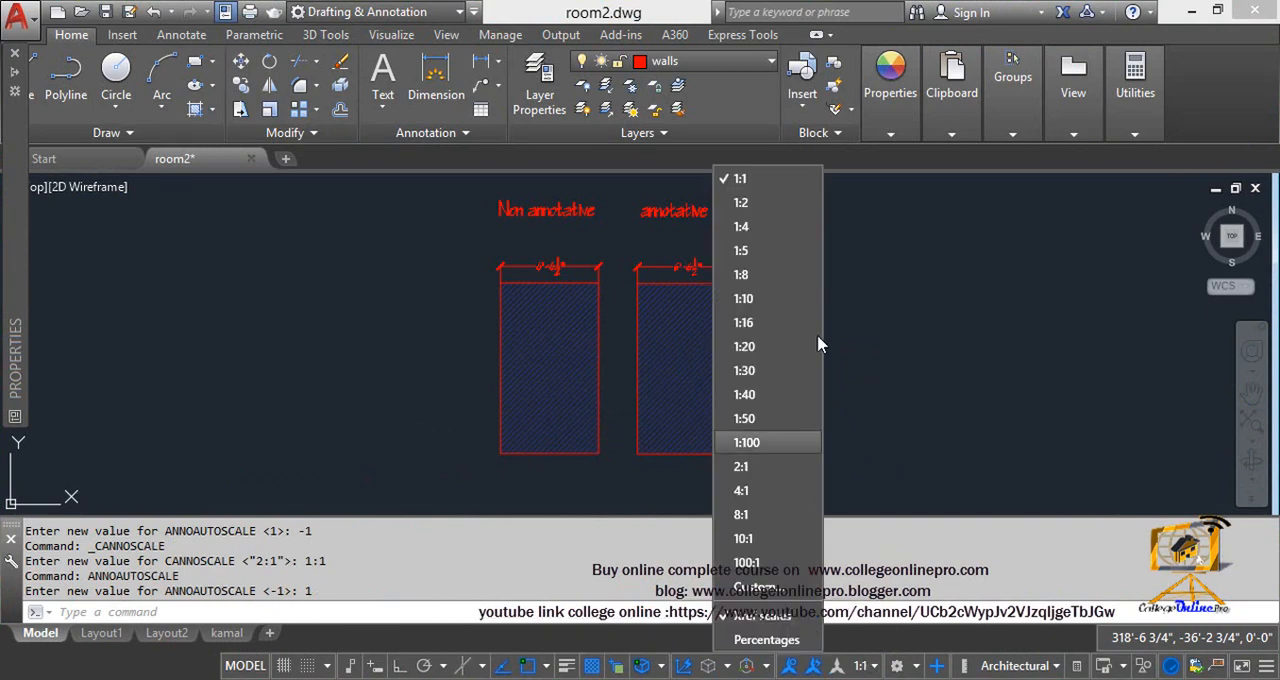
pyautogui.click(781, 471)
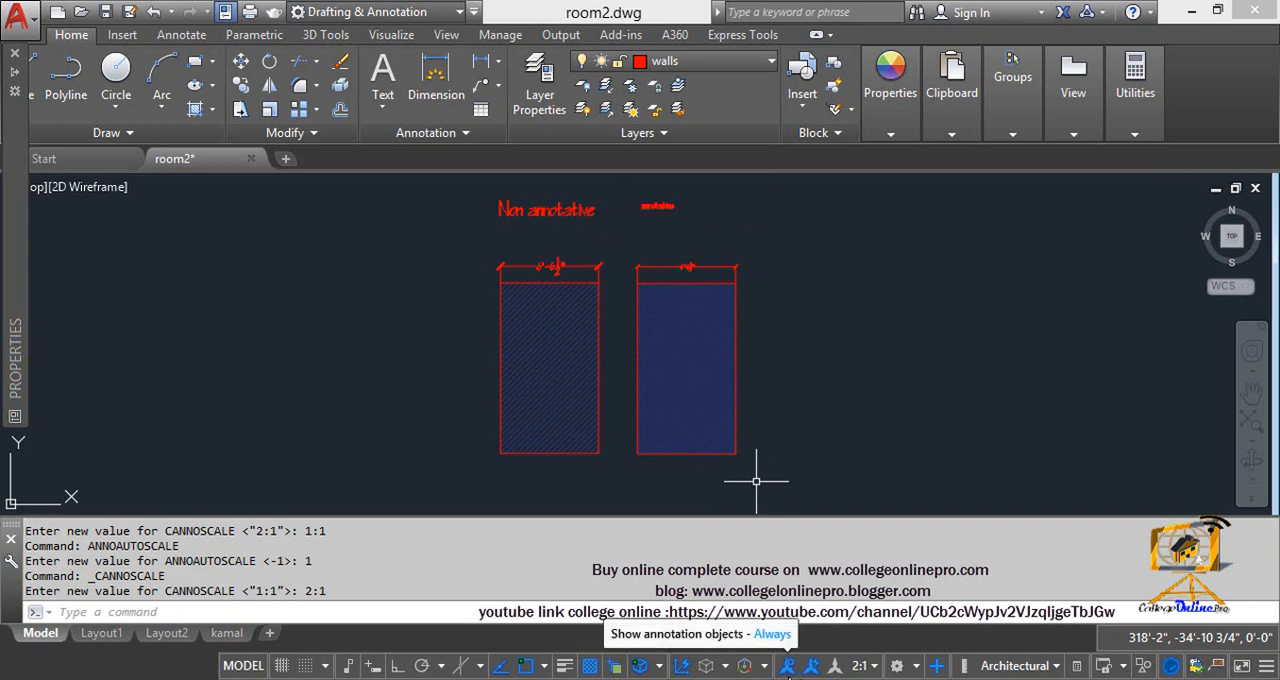
pyautogui.click(787, 666)
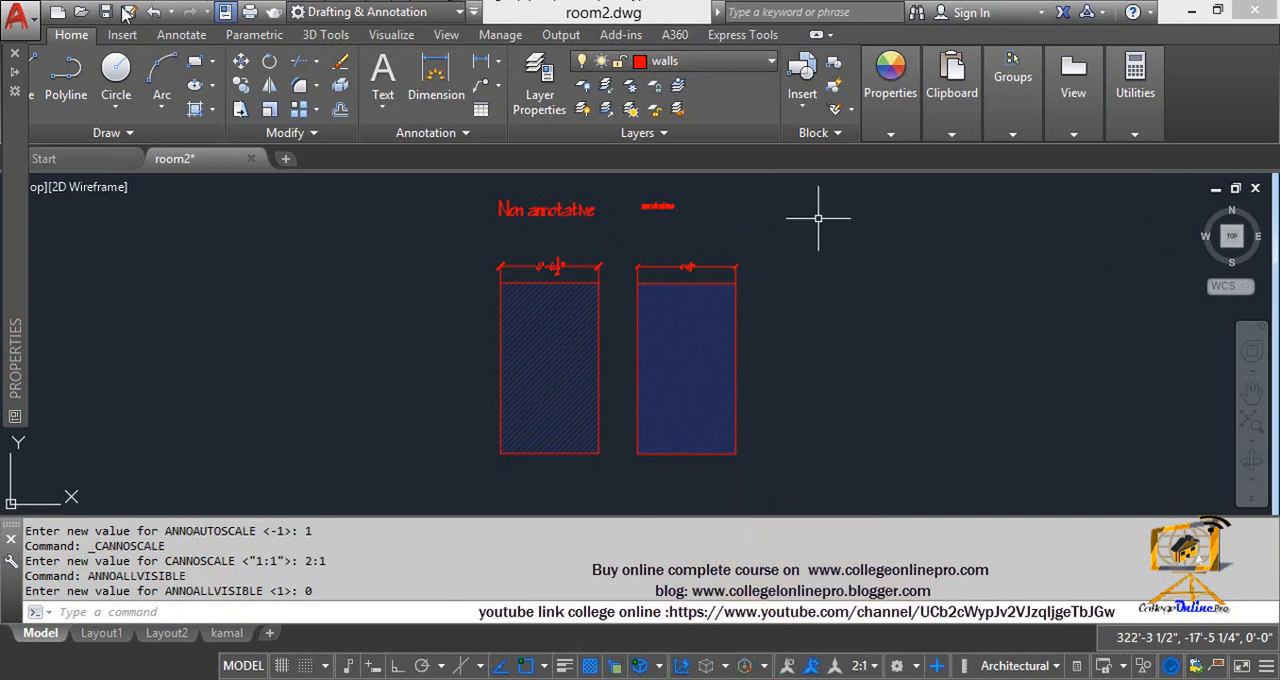
# Step: Close the Properties palette and set the annotation scale to 1:4
pyautogui.doubleClick(10, 134)
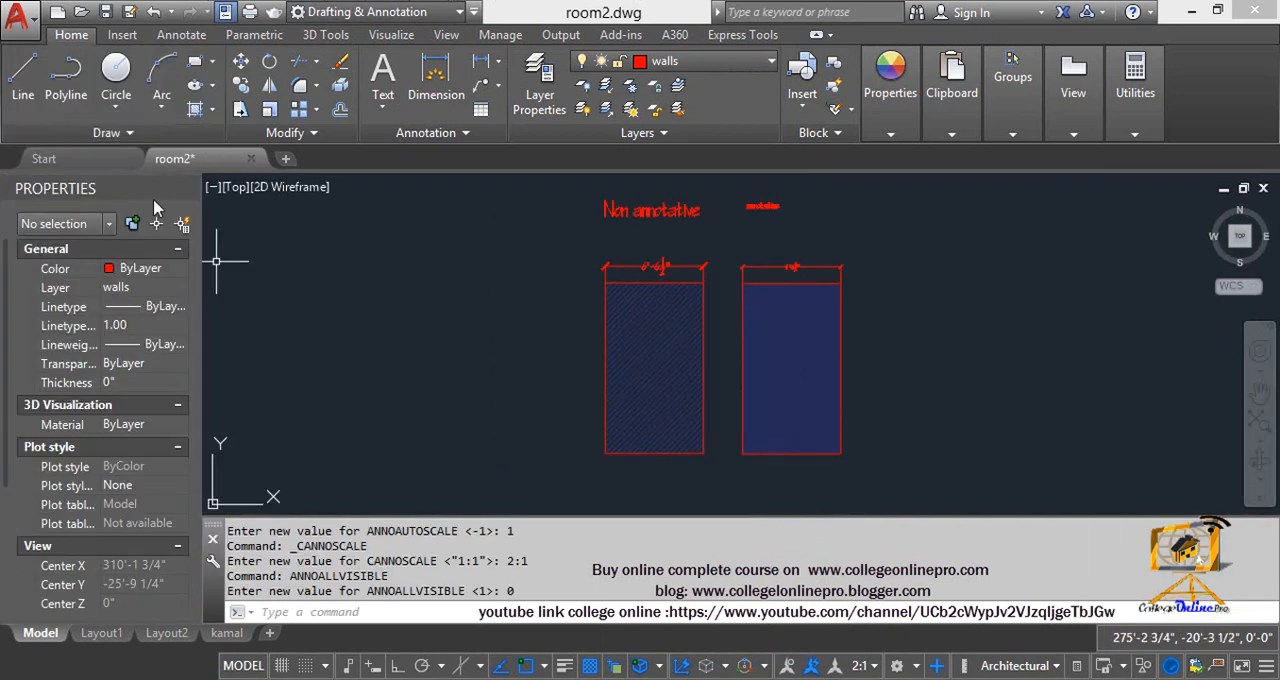
pyautogui.click(187, 187)
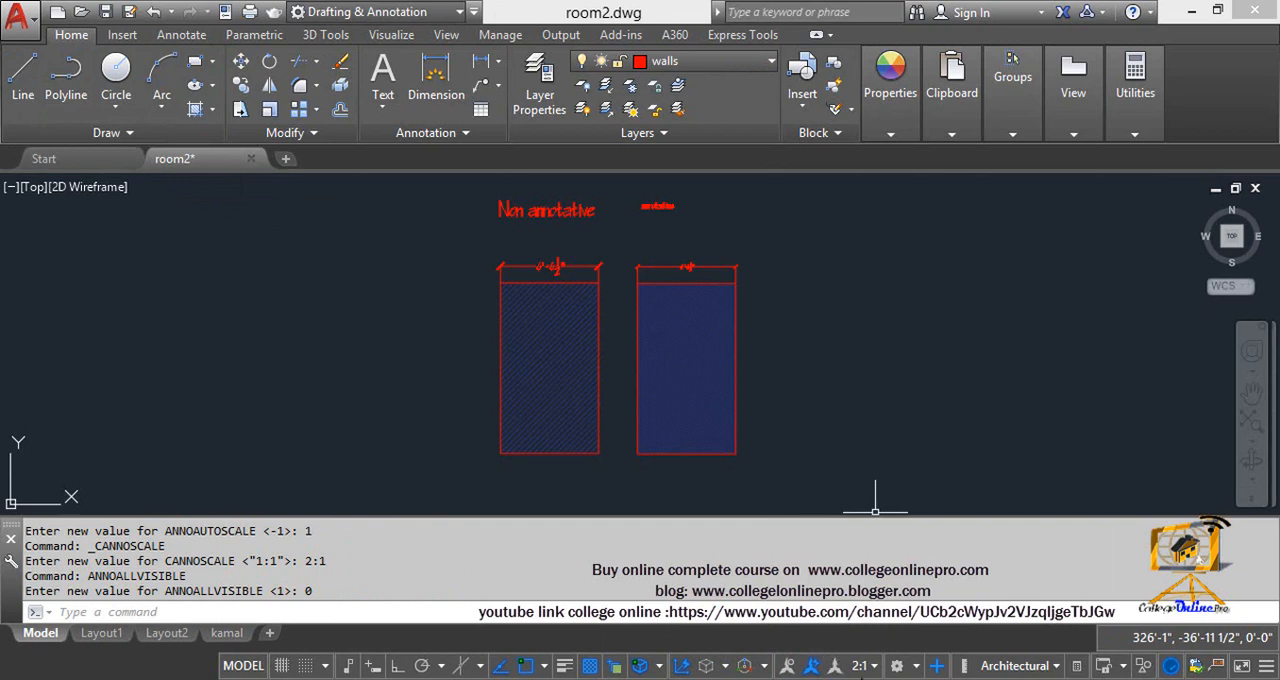
pyautogui.click(866, 666)
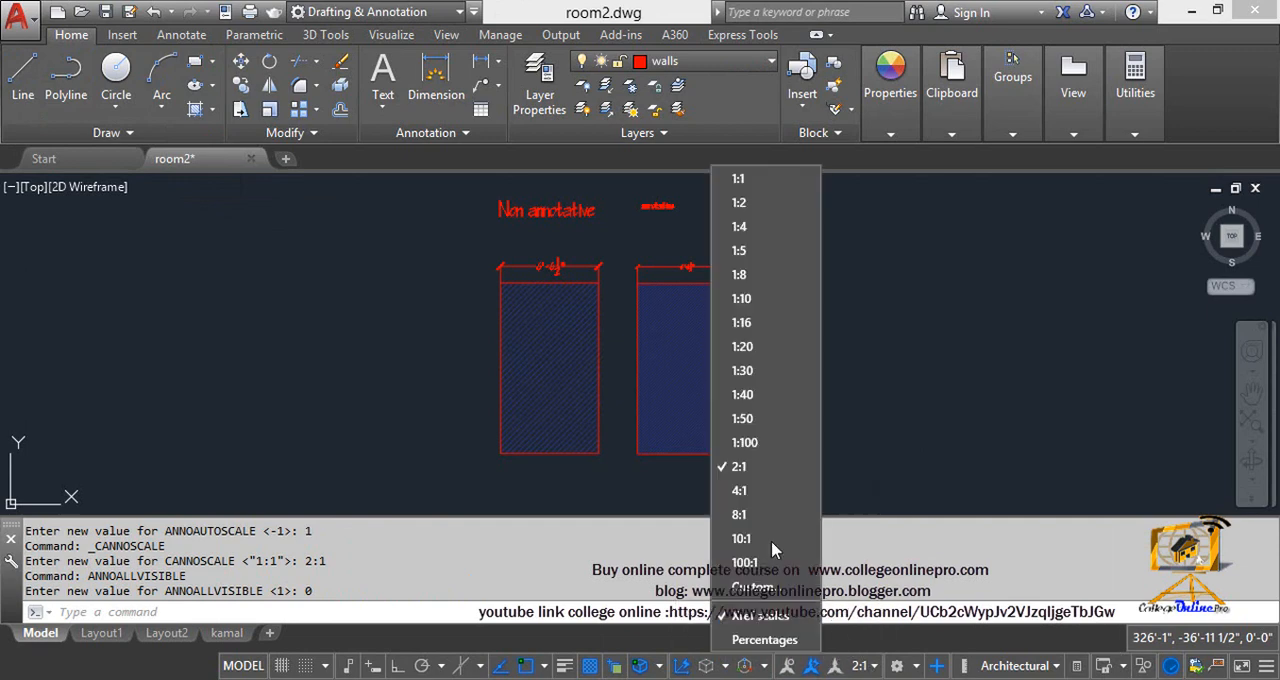
pyautogui.click(738, 227)
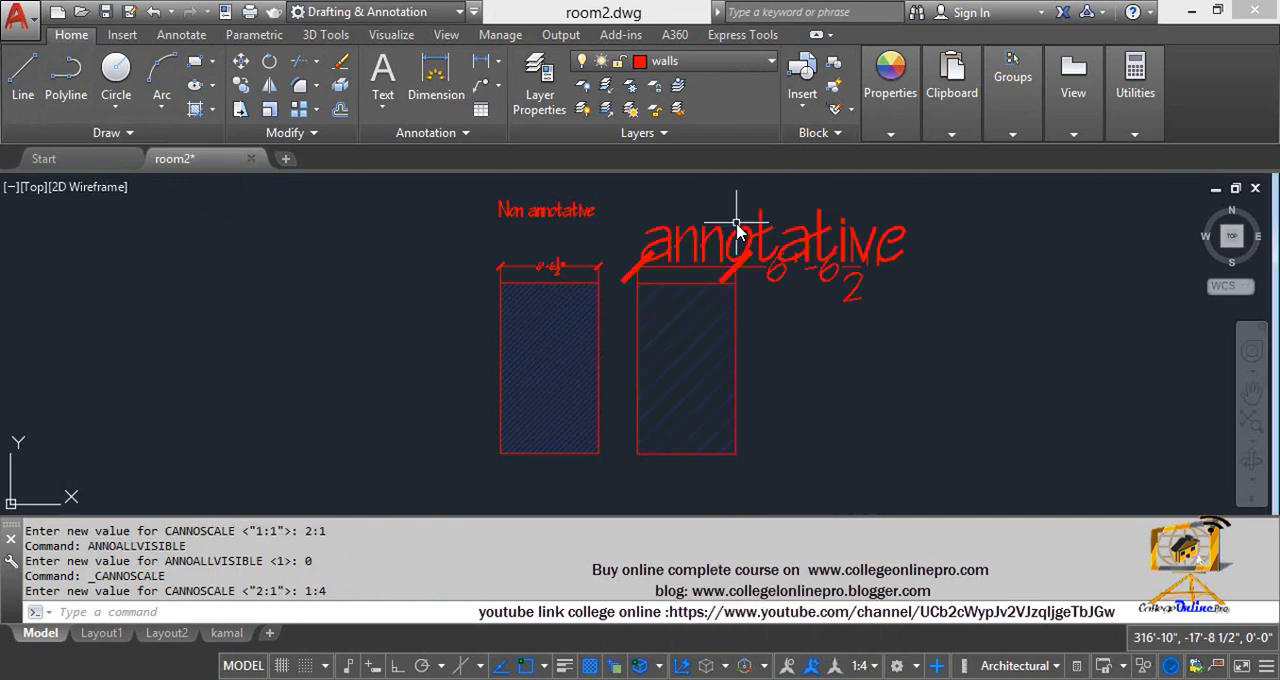
# Step: Turn off automatic scale adding, always show annotation objects, and set the annotation scale to 1:1
pyautogui.click(811, 666)
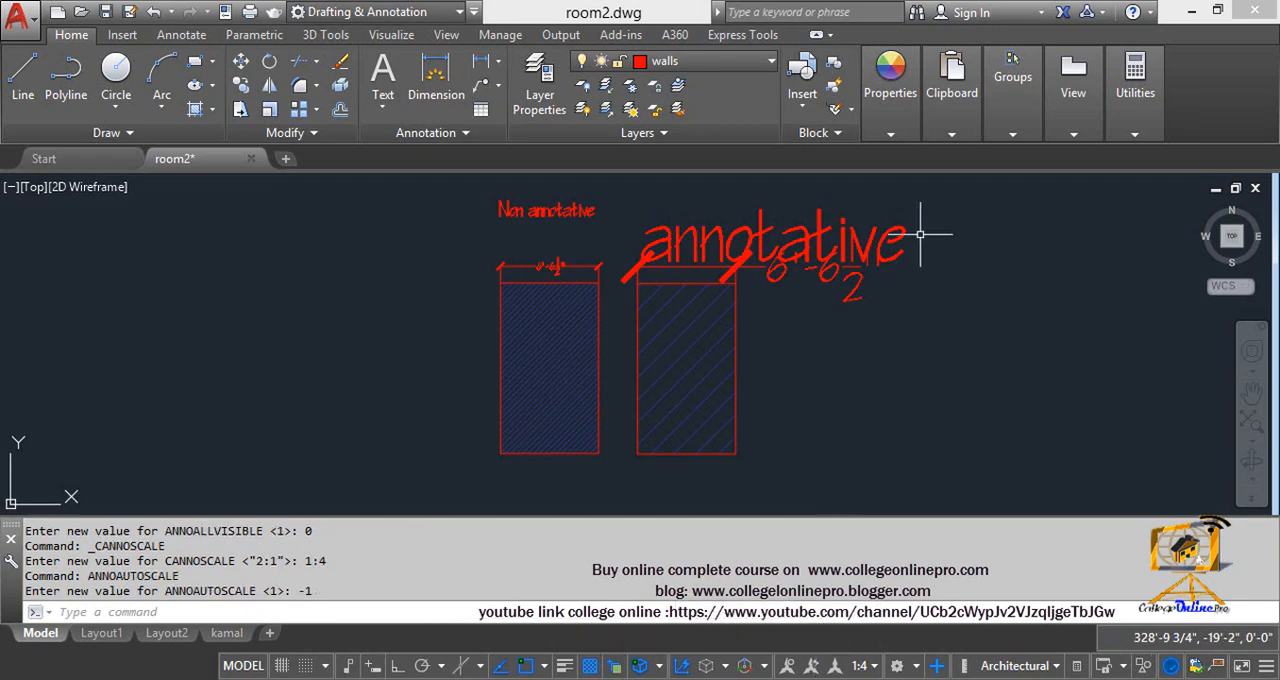
pyautogui.click(788, 666)
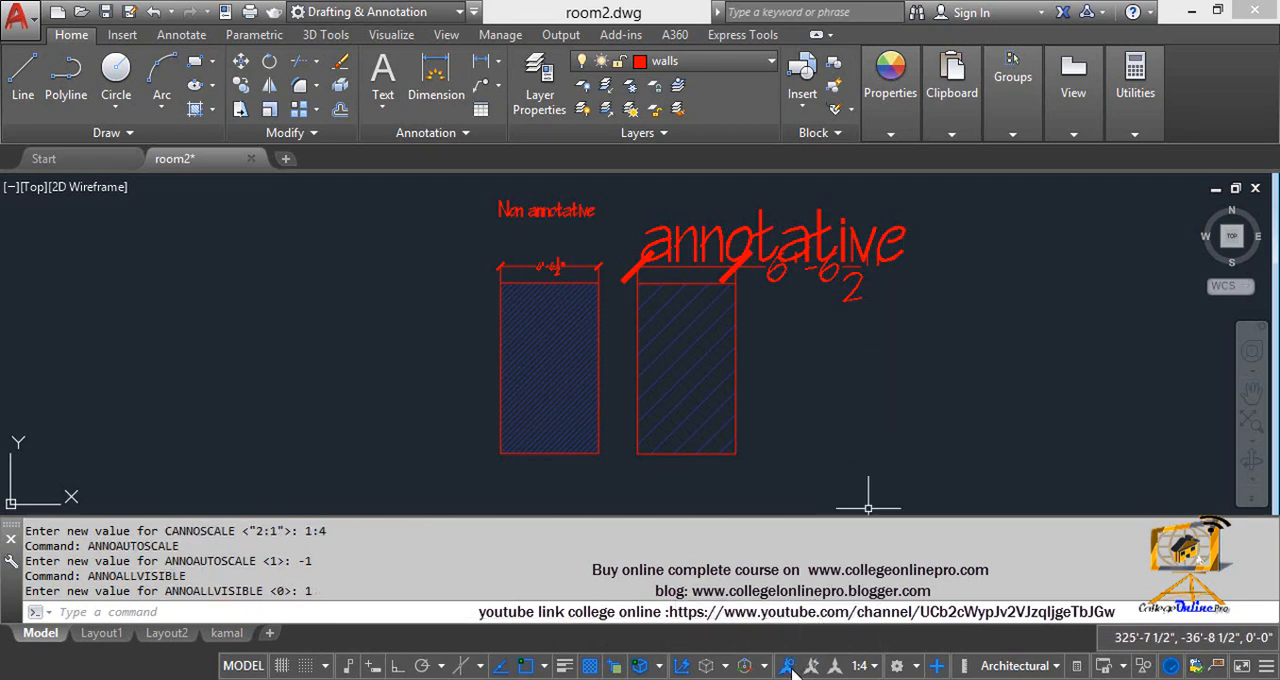
pyautogui.click(872, 666)
pyautogui.click(772, 179)
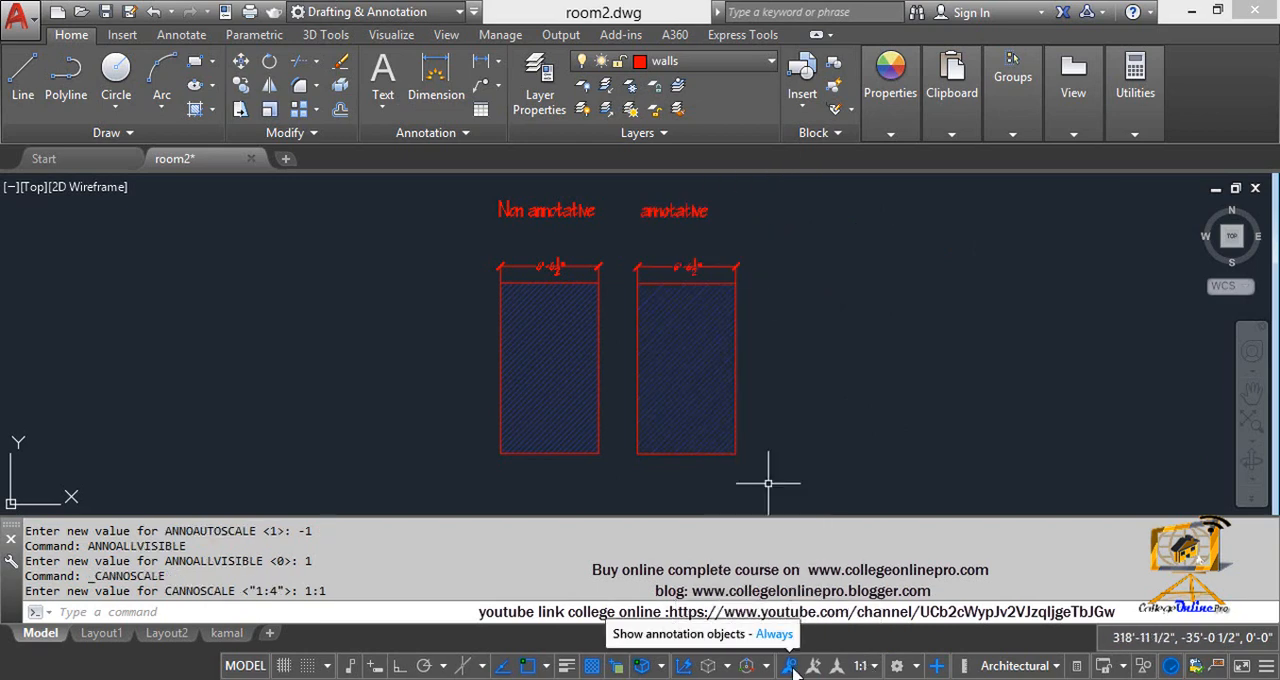
# Step: Switch the annotation scale through 1:2, 1:30, 1:40 and 1:10 with annotation objects always shown
pyautogui.click(872, 666)
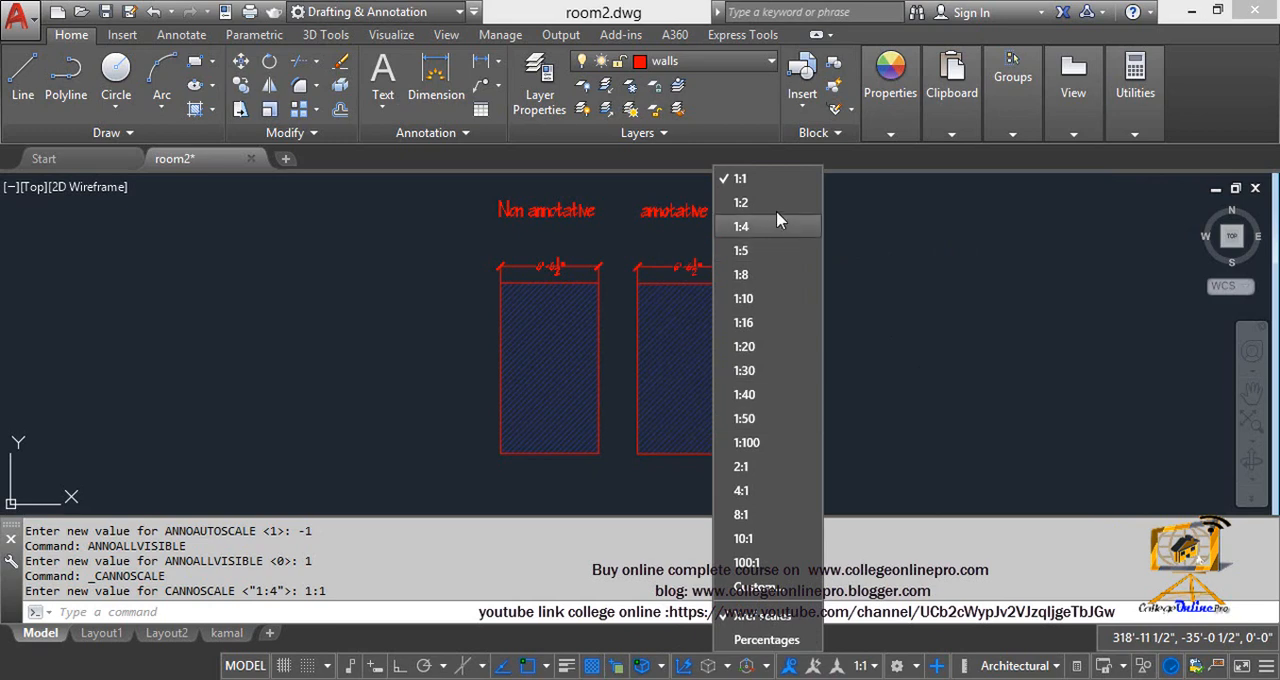
pyautogui.click(779, 220)
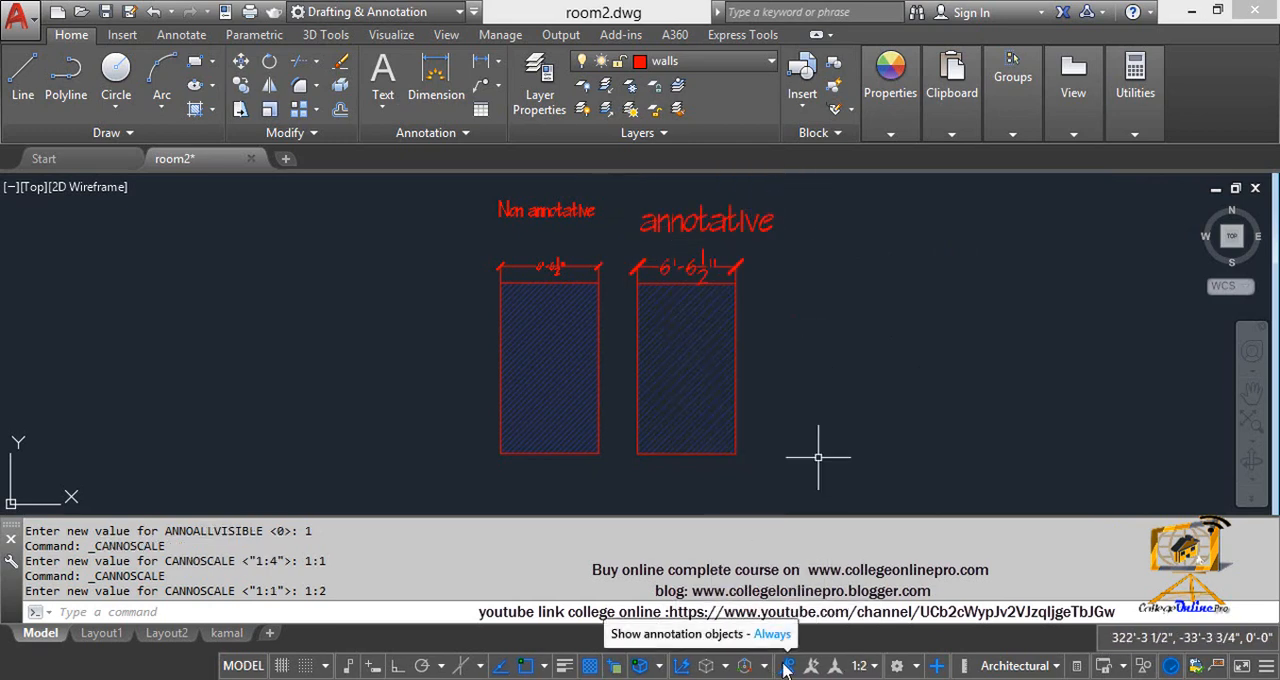
pyautogui.click(860, 665)
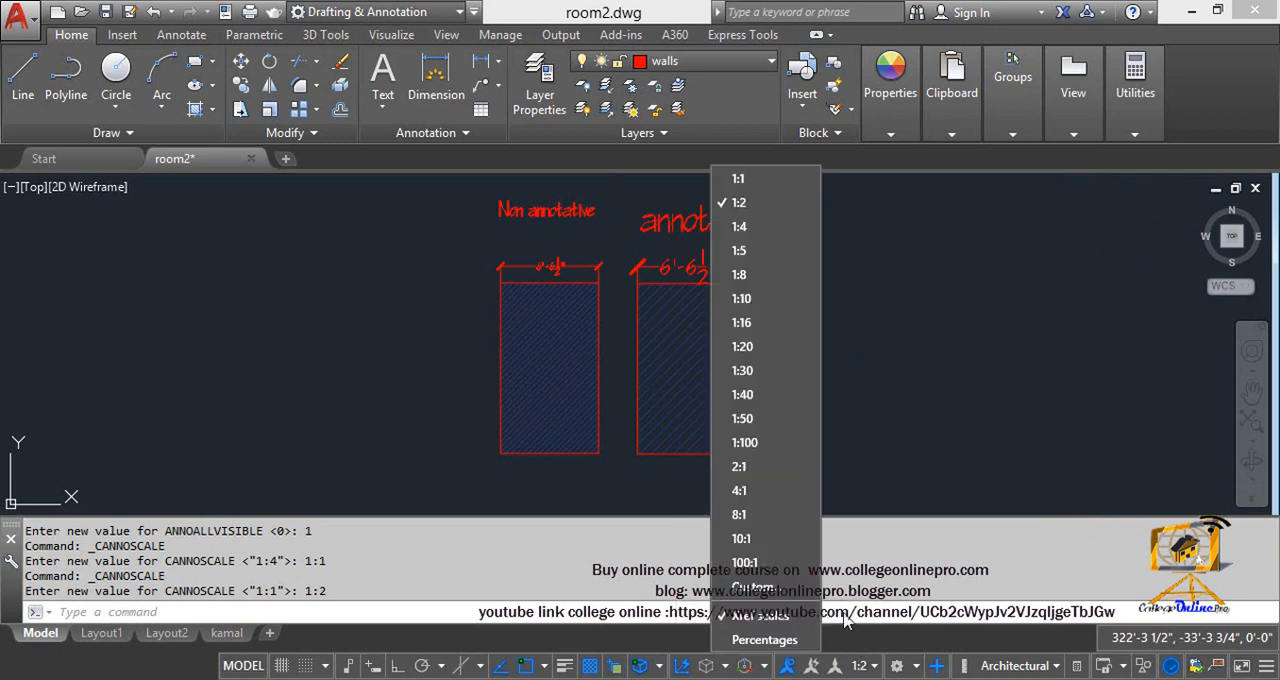
pyautogui.click(784, 372)
pyautogui.click(870, 670)
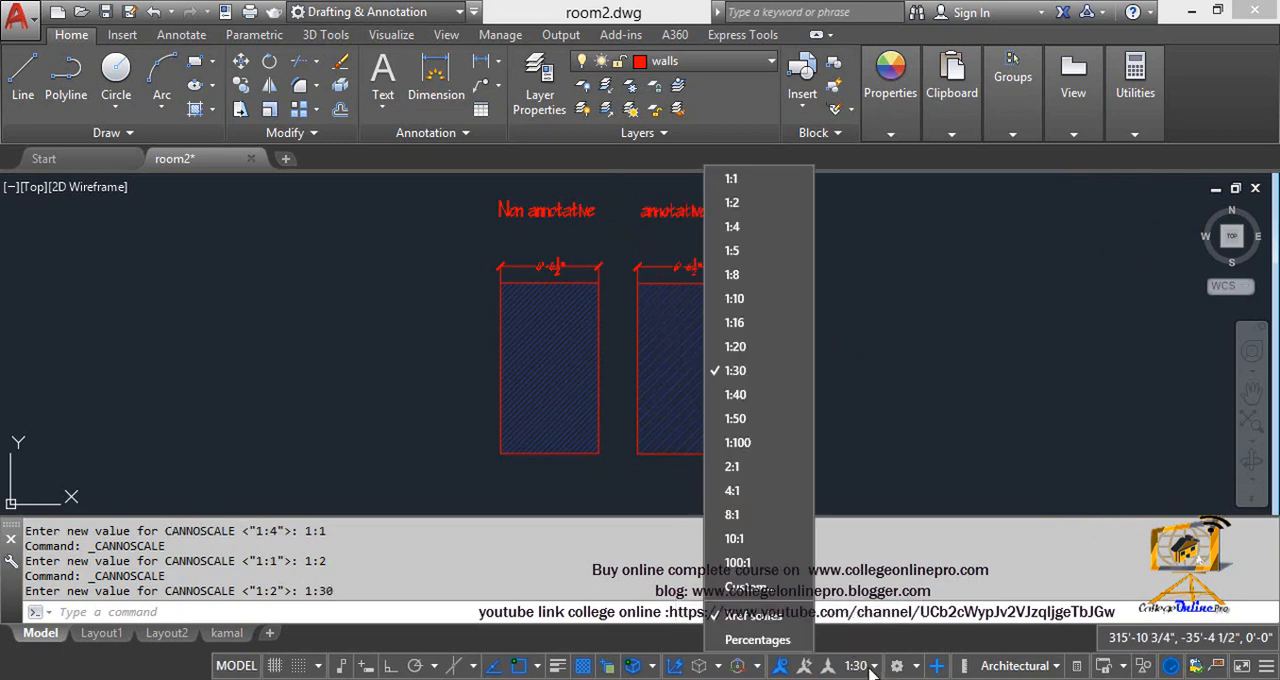
pyautogui.click(789, 396)
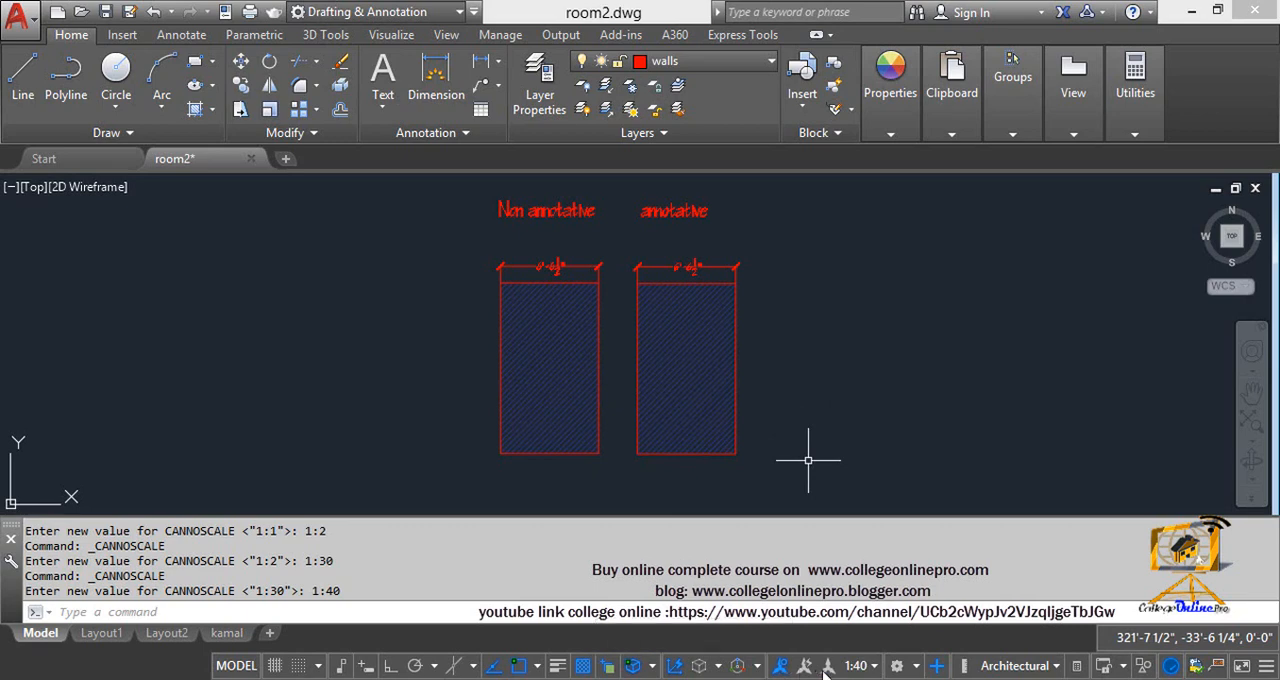
pyautogui.click(866, 668)
pyautogui.click(812, 395)
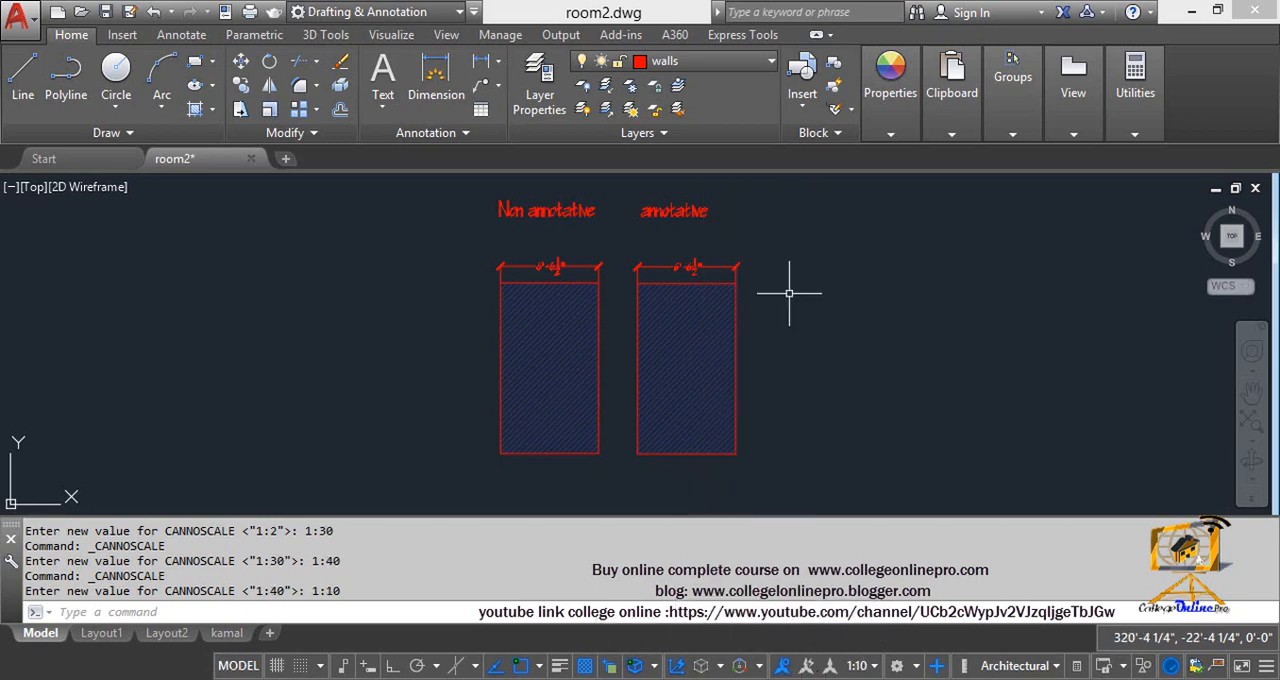
# Step: Toggle automatic scale adding and the display of annotation objects at all scales, leaving both off
pyautogui.click(807, 667)
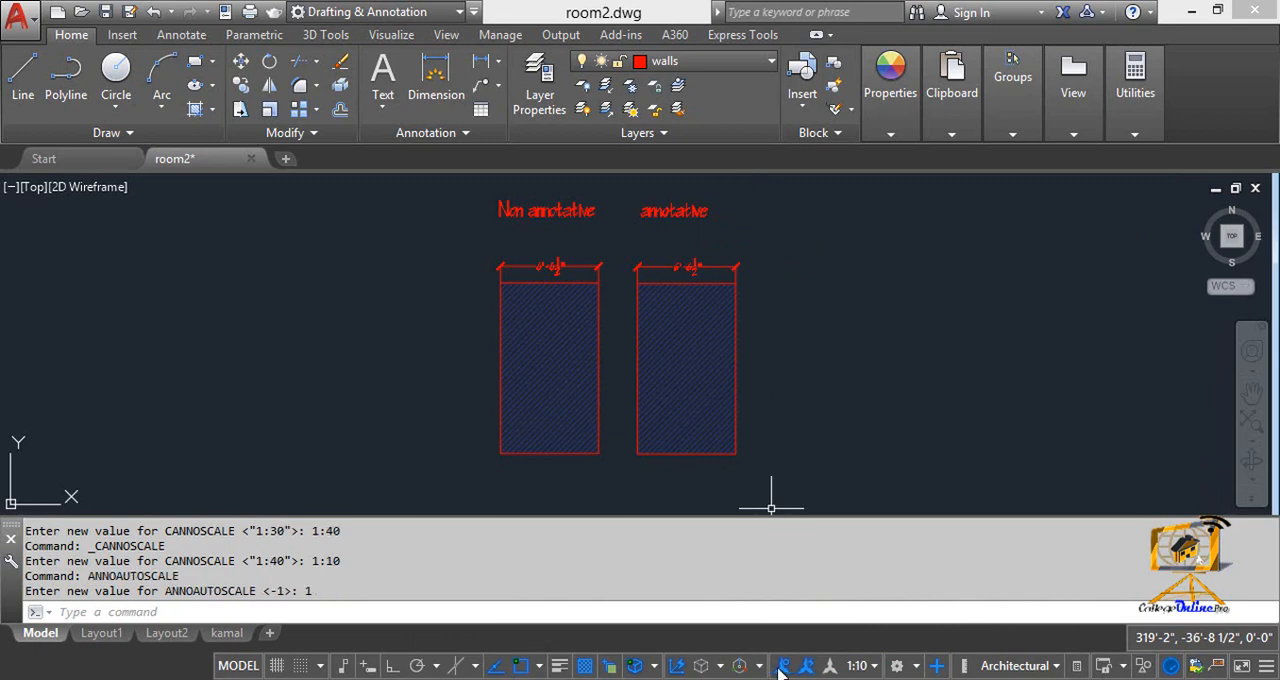
pyautogui.click(783, 667)
pyautogui.click(783, 667)
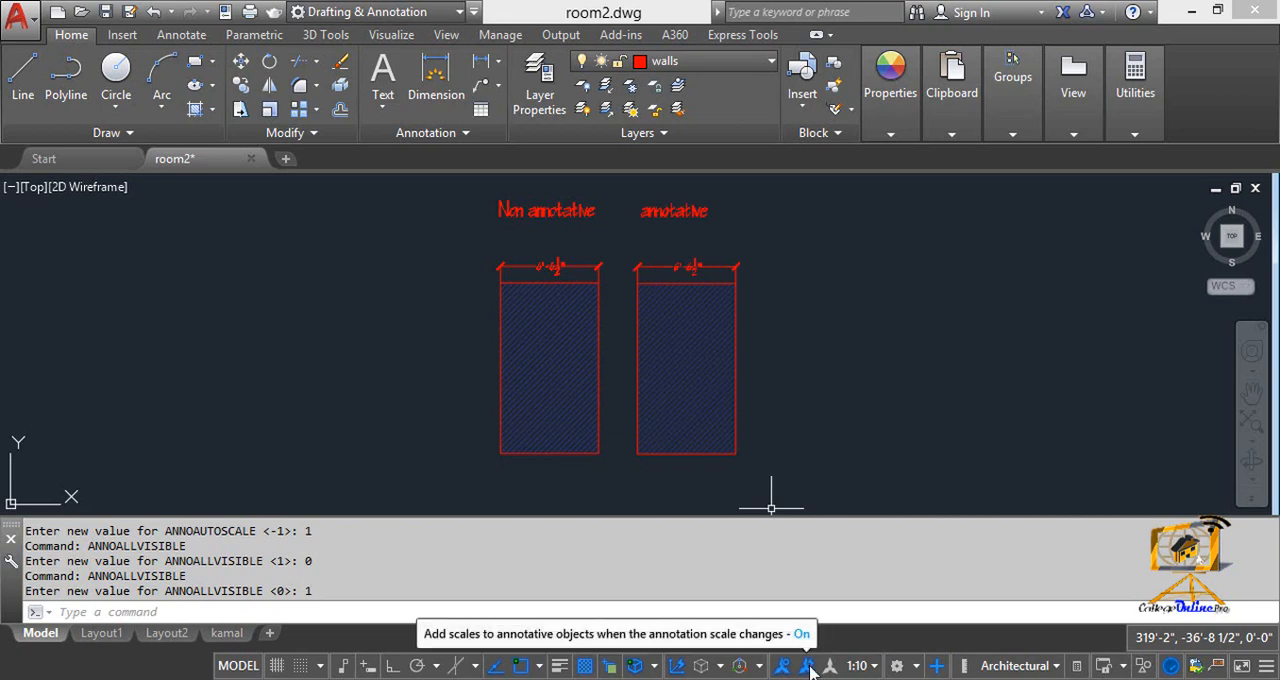
pyautogui.click(808, 667)
pyautogui.click(783, 667)
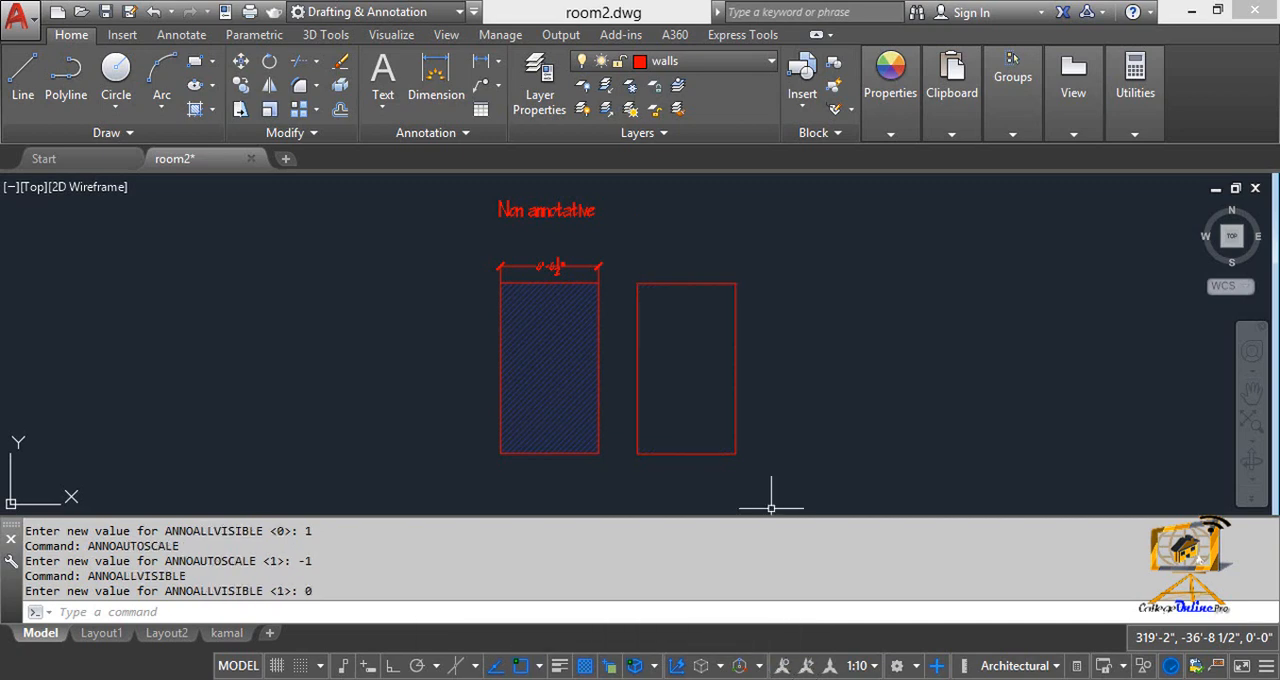
# Step: Switch the annotation scale through 1:1, 1:2 and 1:4, and return it to 1:1
pyautogui.click(868, 670)
pyautogui.click(770, 180)
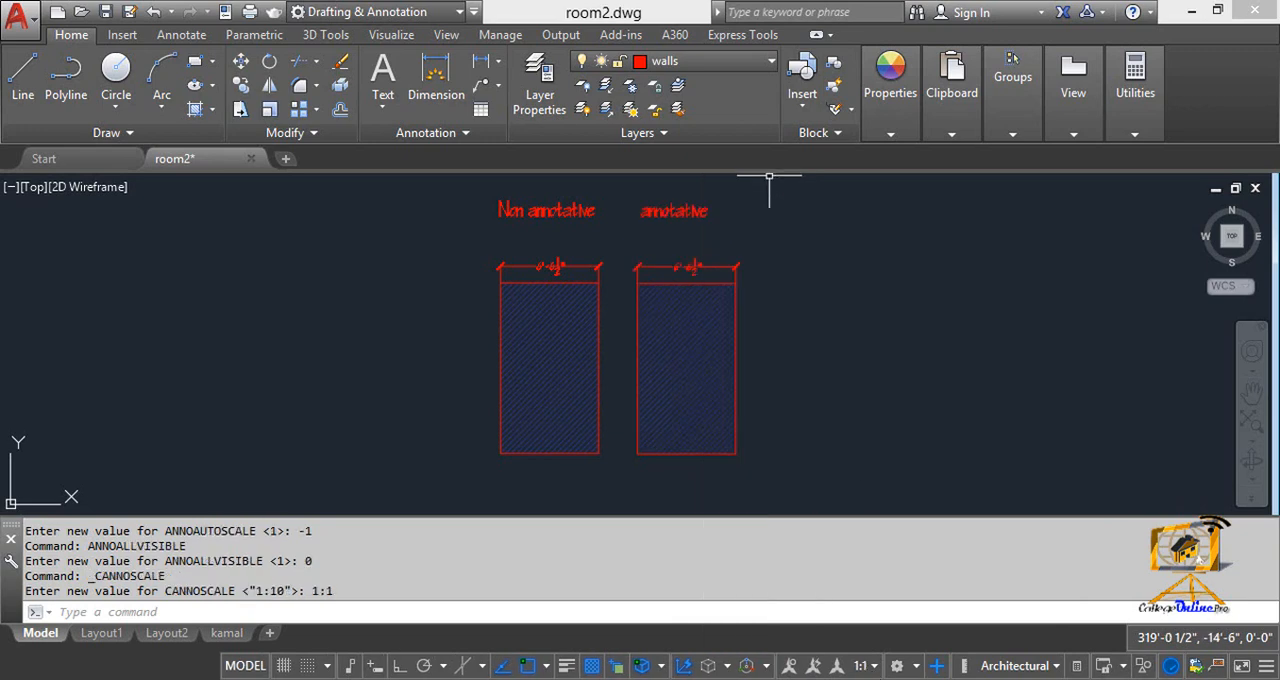
pyautogui.click(870, 667)
pyautogui.click(792, 205)
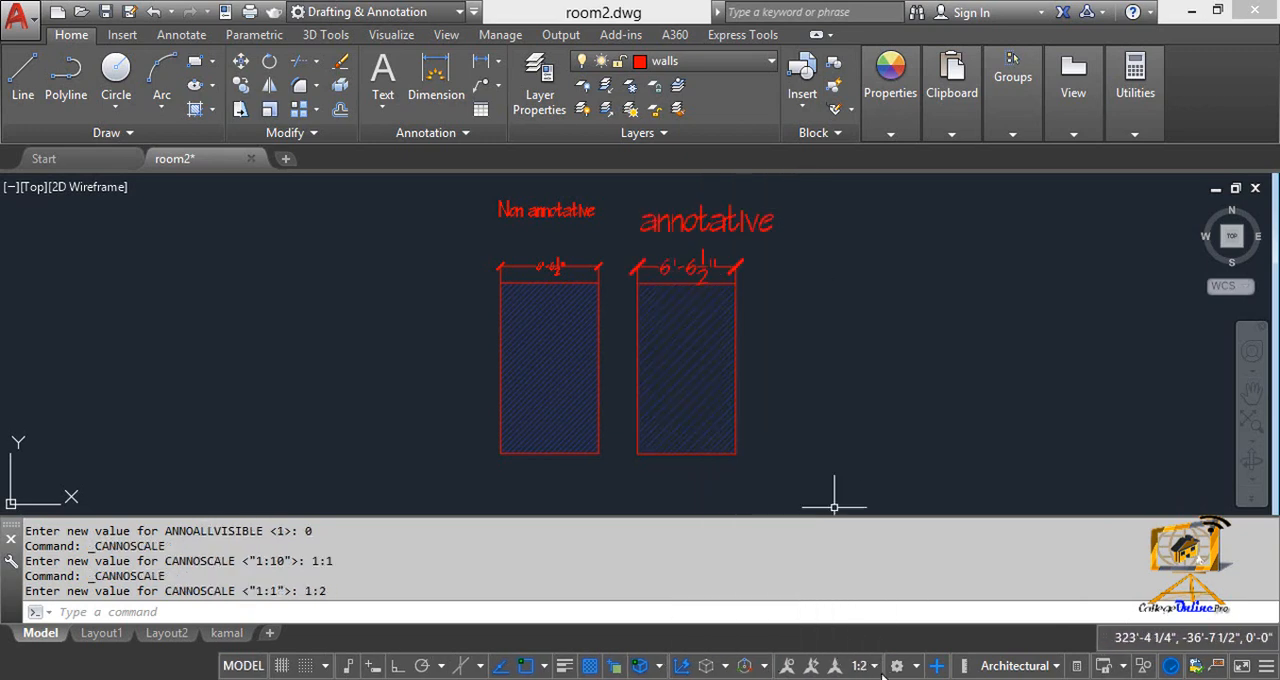
pyautogui.click(872, 667)
pyautogui.click(770, 229)
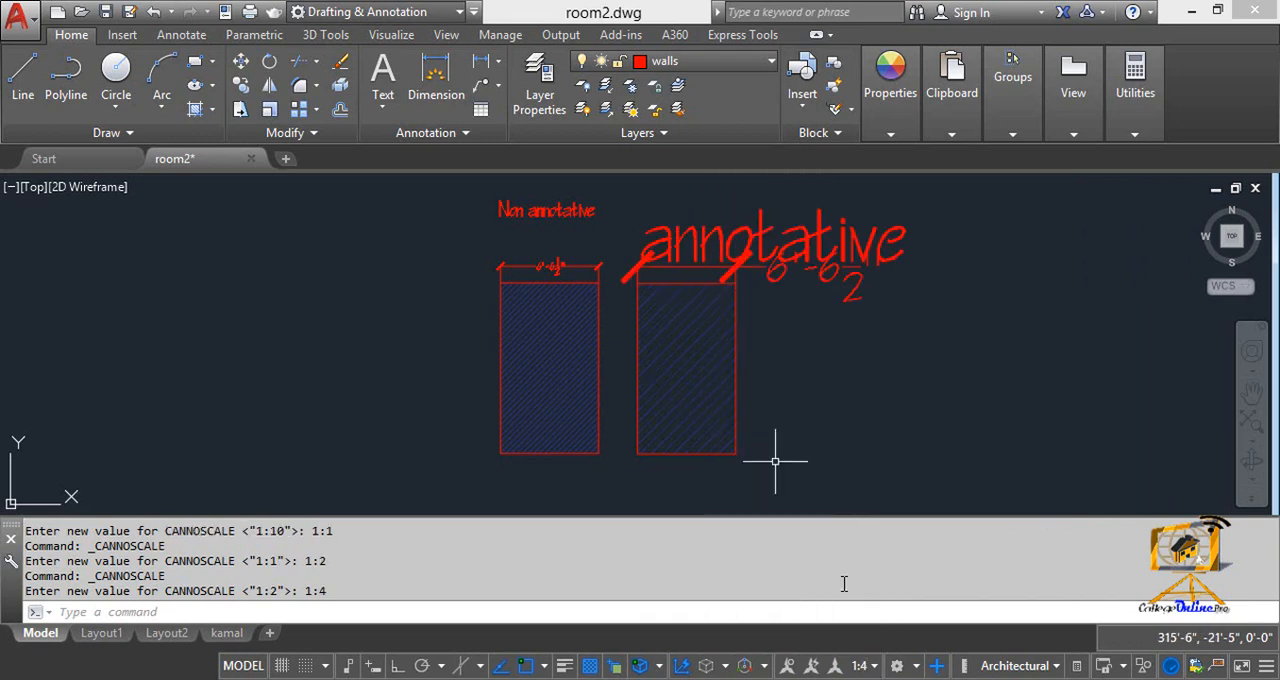
pyautogui.click(872, 667)
pyautogui.click(740, 178)
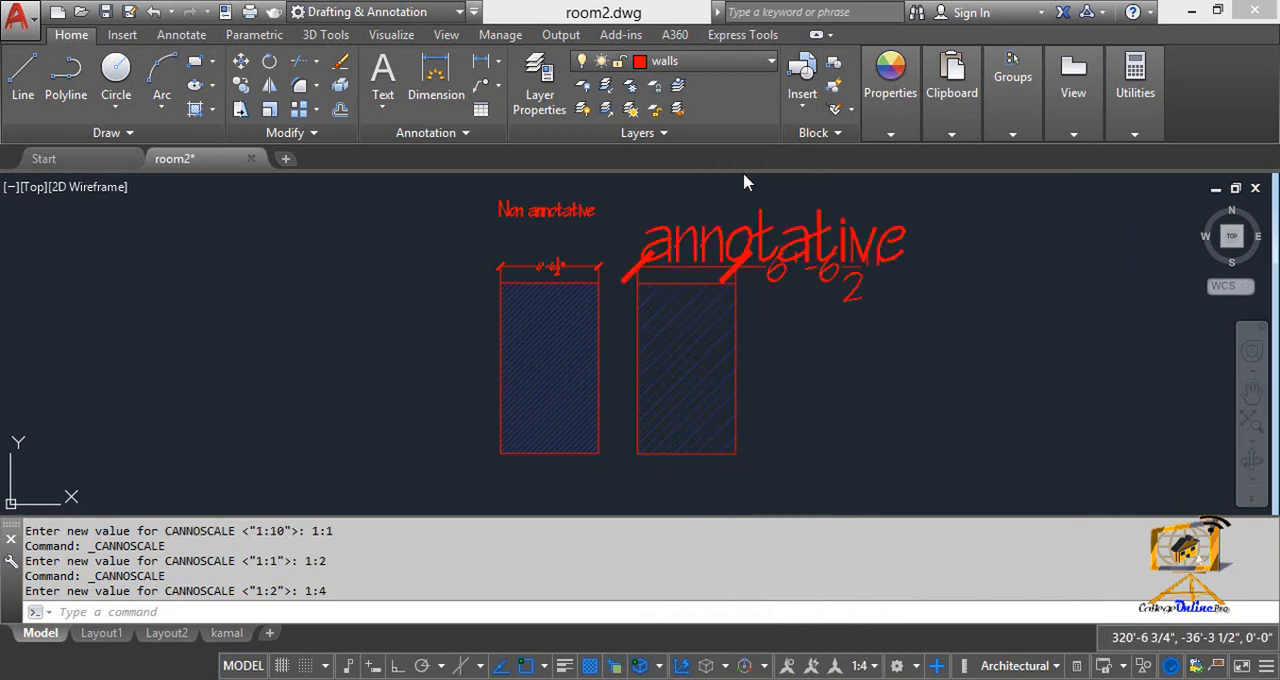
# Step: Undo the recent changes to the annotation scale, automatic scale adding and annotation visibility
pyautogui.hotkey('ctrl', 'z')
pyautogui.hotkey('ctrl', 'z')
pyautogui.hotkey('ctrl', 'z')
pyautogui.hotkey('ctrl', 'z')
pyautogui.hotkey('ctrl', 'z')
pyautogui.hotkey('ctrl', 'z')
pyautogui.hotkey('ctrl', 'z')
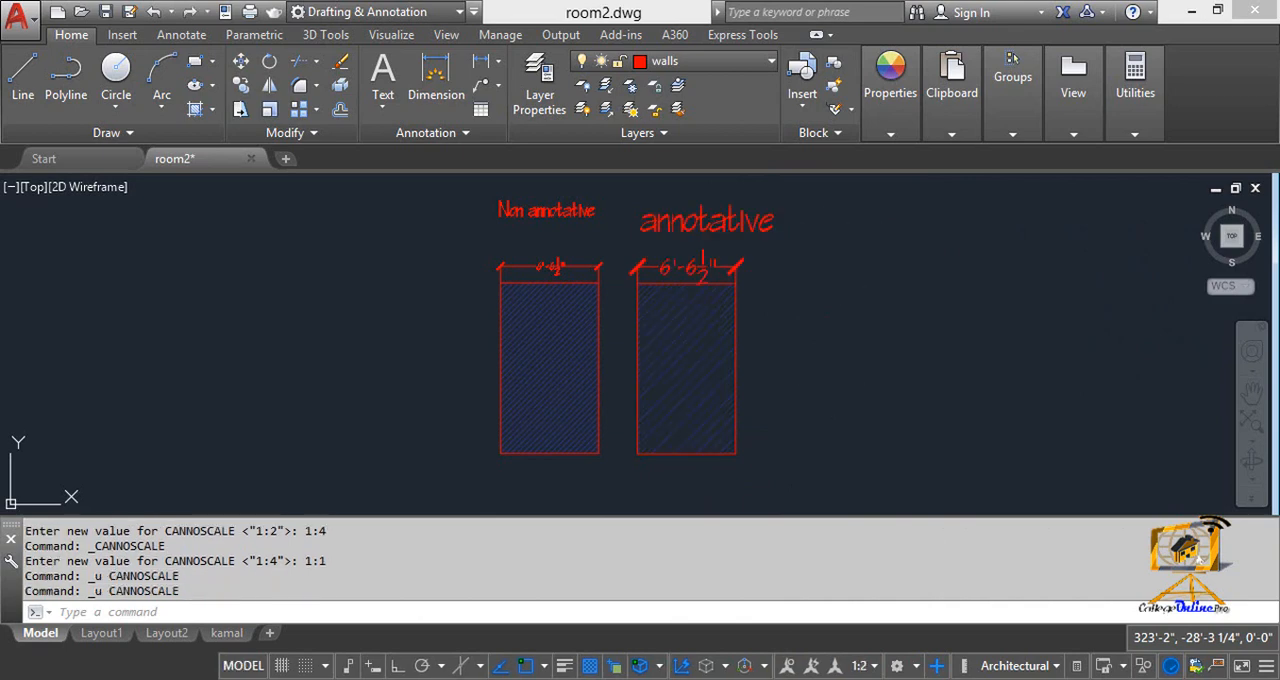
pyautogui.hotkey('ctrl', 'z')
pyautogui.hotkey('ctrl', 'z')
pyautogui.hotkey('ctrl', 'z')
pyautogui.hotkey('ctrl', 'z')
pyautogui.hotkey('ctrl', 'z')
pyautogui.hotkey('ctrl', 'z')
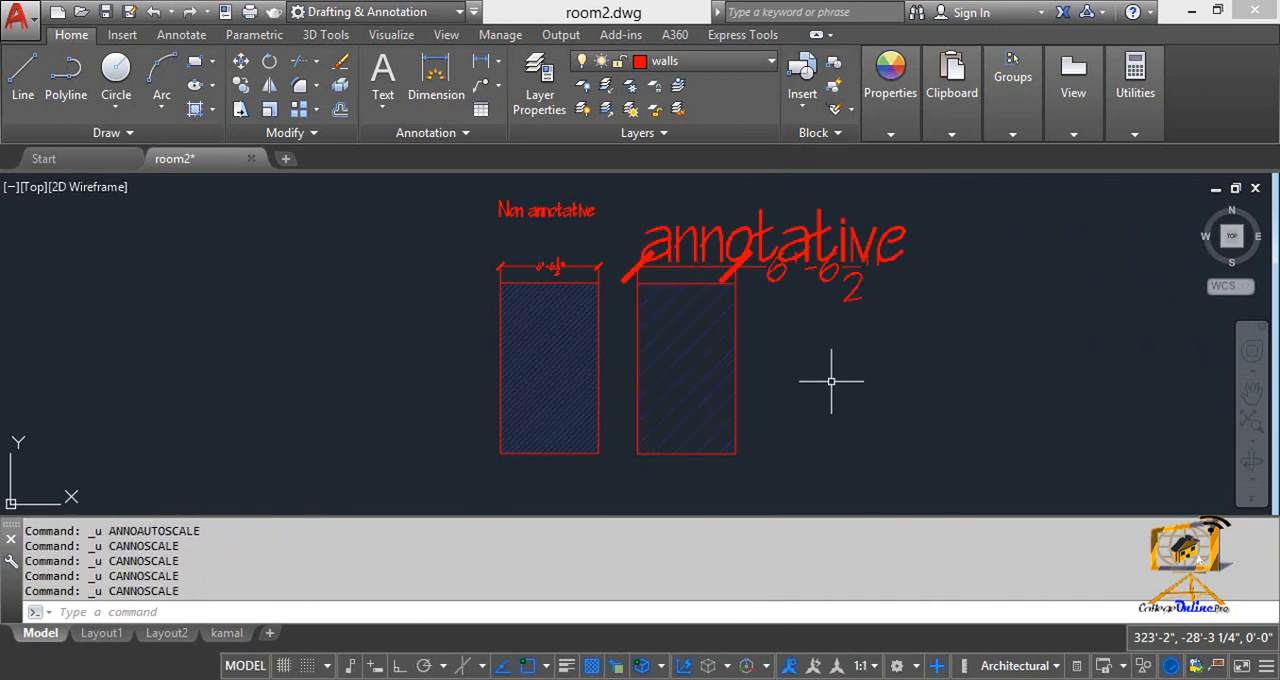
# Step: Continue undoing through the older annotation scale, visibility and automatic scaling changes, back through the earlier grip edit
pyautogui.hotkey('ctrl', 'z')
pyautogui.hotkey('ctrl', 'z')
pyautogui.hotkey('ctrl', 'z')
pyautogui.hotkey('ctrl', 'z')
pyautogui.hotkey('ctrl', 'z')
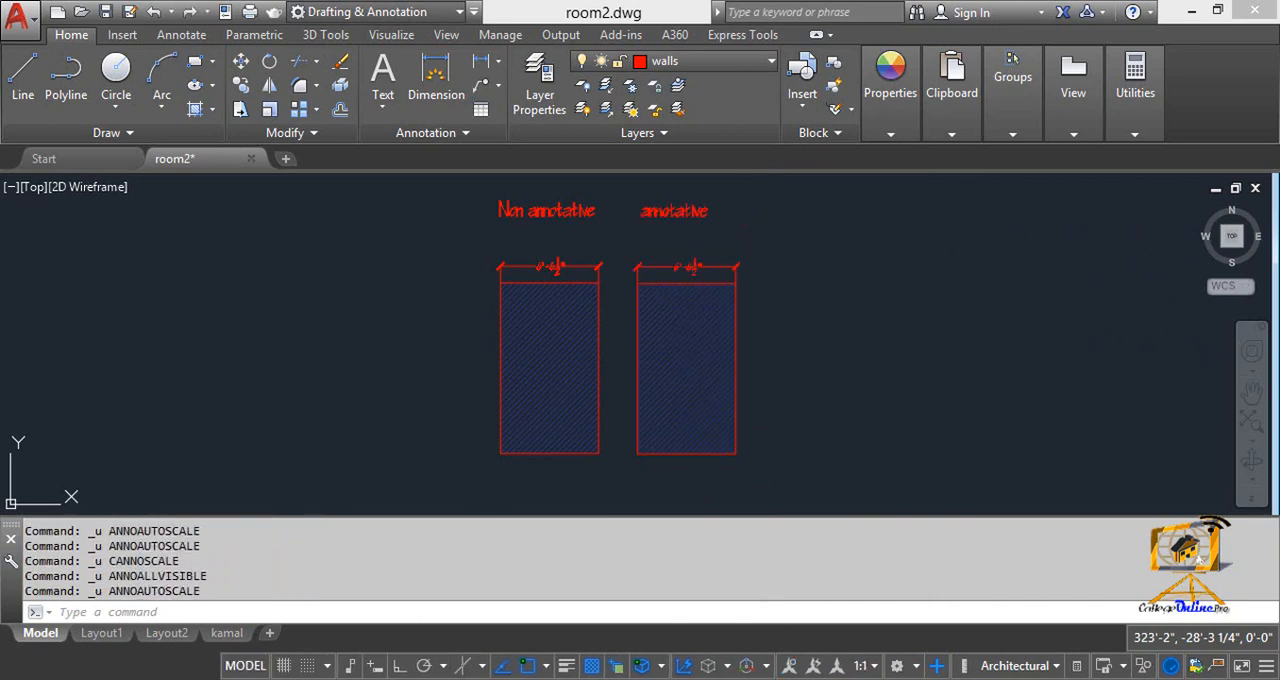
pyautogui.hotkey('ctrl', 'z')
pyautogui.hotkey('ctrl', 'z')
pyautogui.hotkey('ctrl', 'z')
pyautogui.hotkey('ctrl', 'z')
pyautogui.hotkey('ctrl', 'z')
pyautogui.hotkey('ctrl', 'z')
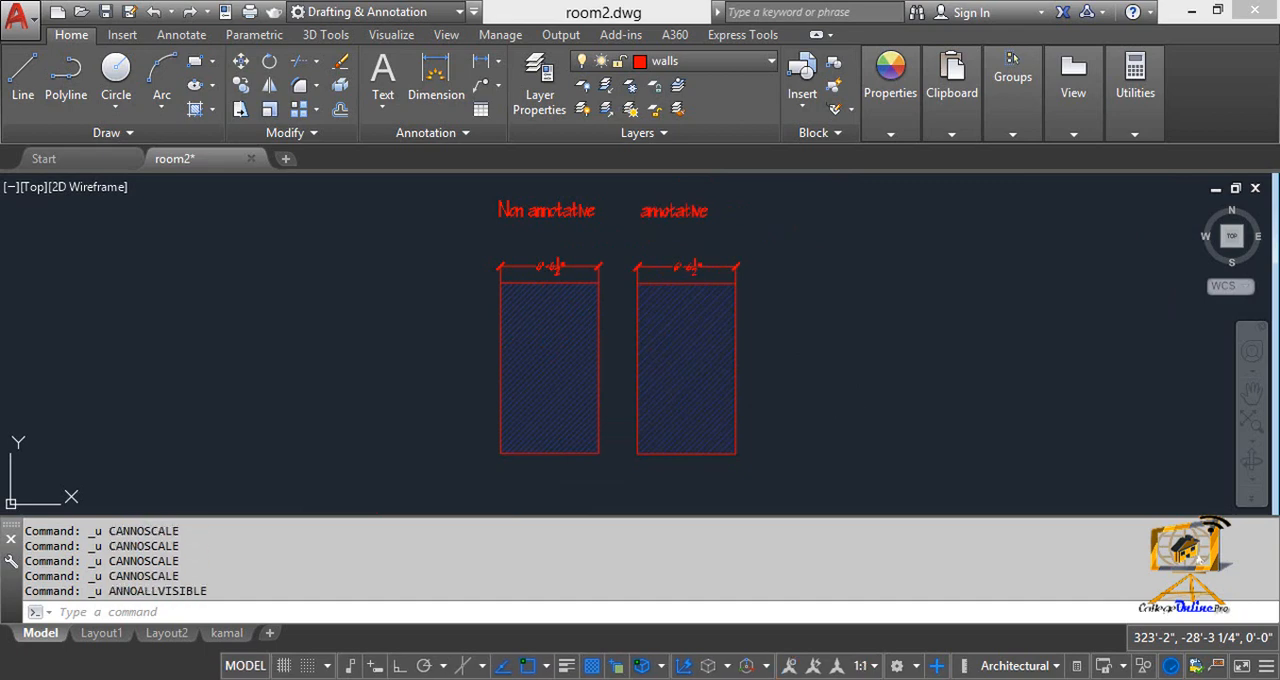
pyautogui.hotkey('ctrl', 'z')
pyautogui.hotkey('ctrl', 'z')
pyautogui.hotkey('ctrl', 'z')
pyautogui.hotkey('ctrl', 'z')
pyautogui.hotkey('ctrl', 'z')
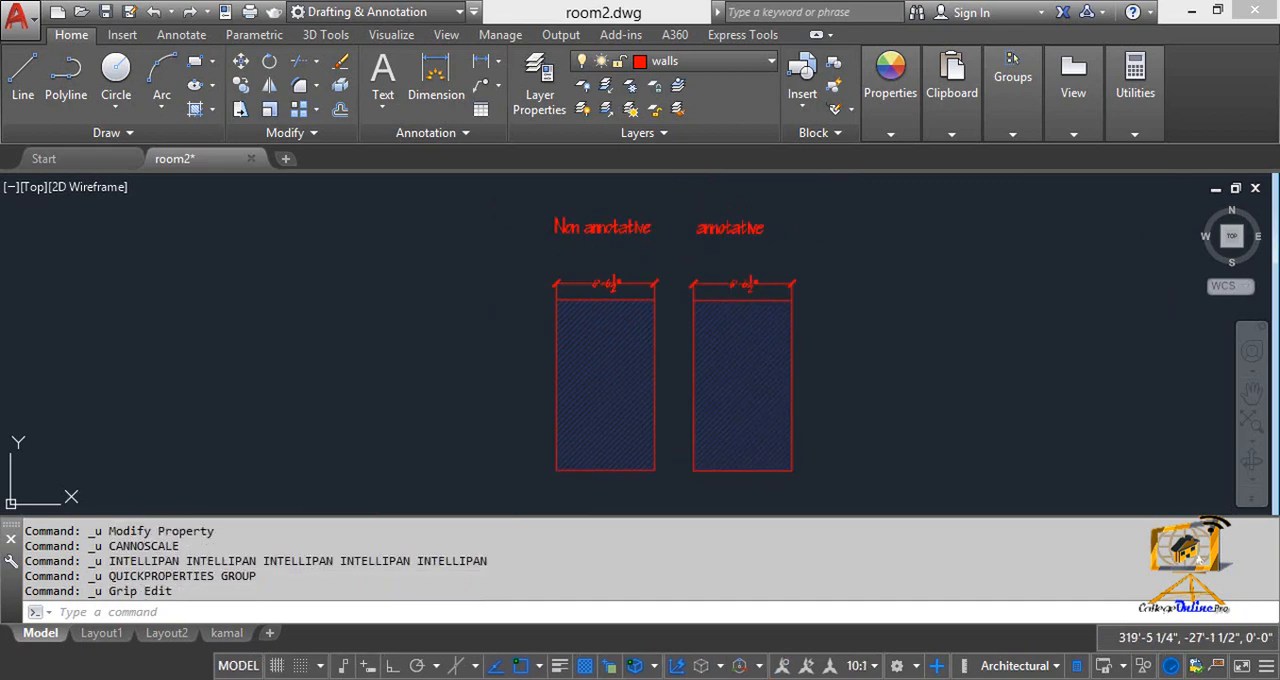
# Step: Set the Annotative property of the hatch in the annotative rectangle to Yes
pyautogui.click(743, 312)
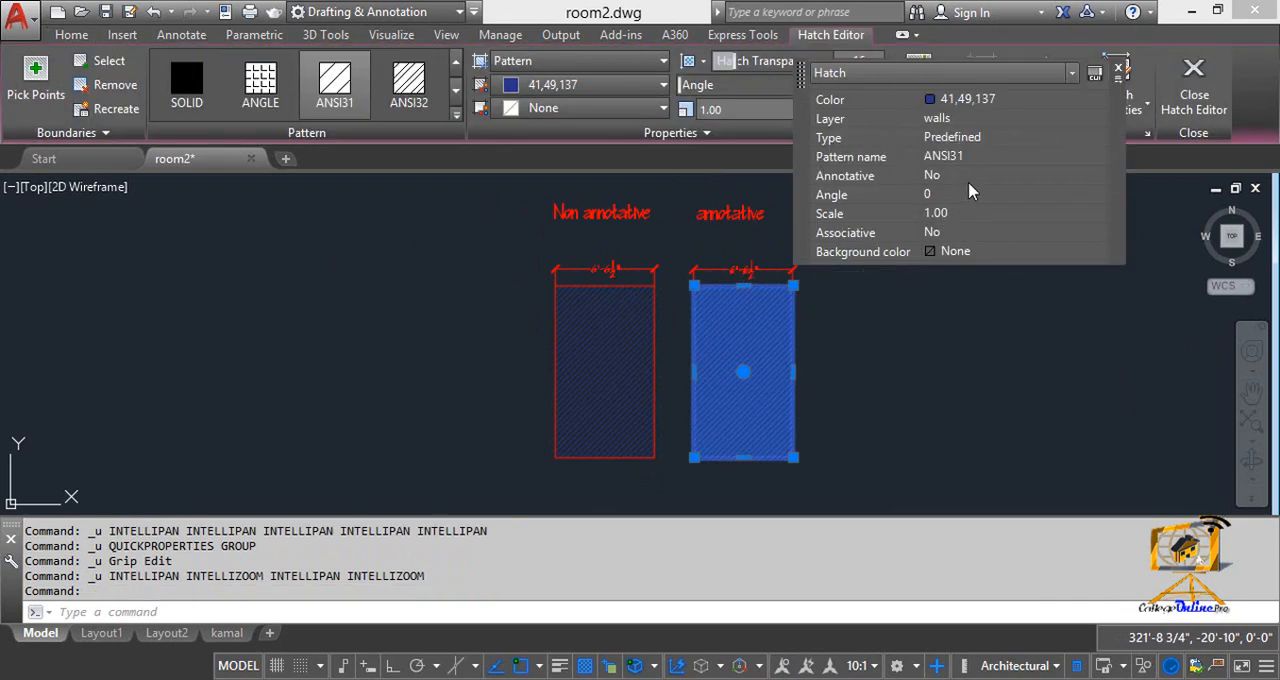
pyautogui.click(1007, 178)
pyautogui.click(1007, 178)
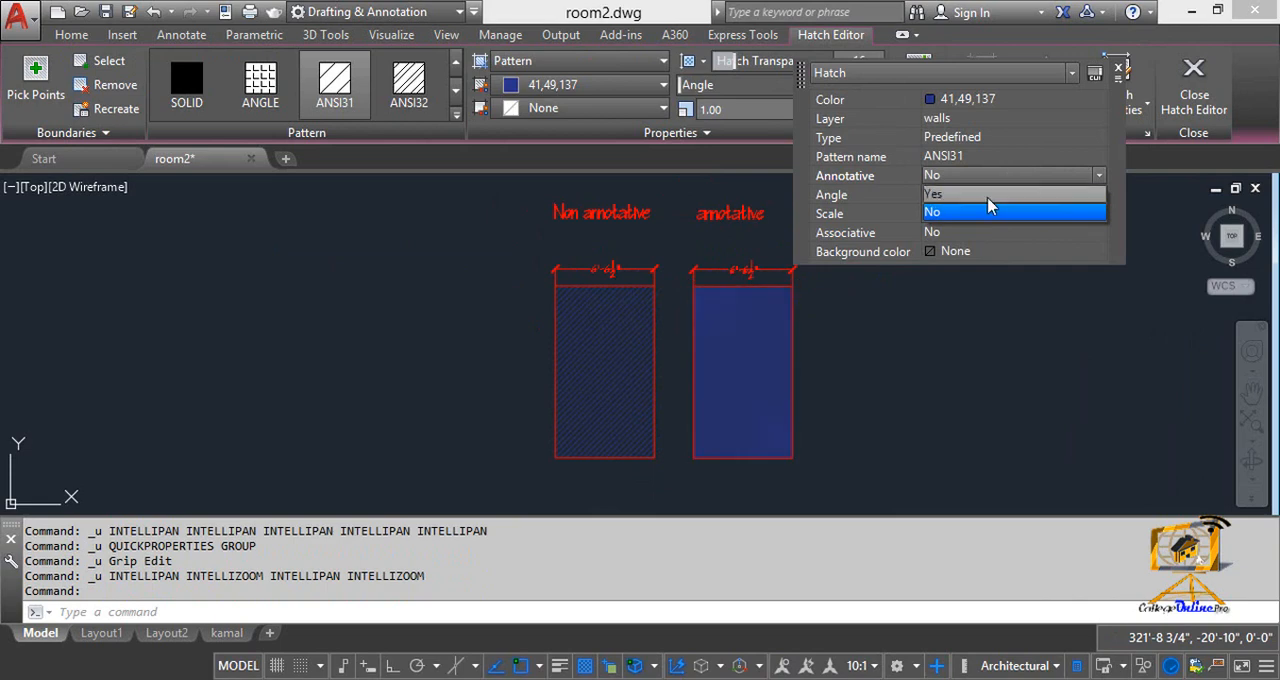
pyautogui.click(991, 205)
pyautogui.scroll(4, 737, 443)
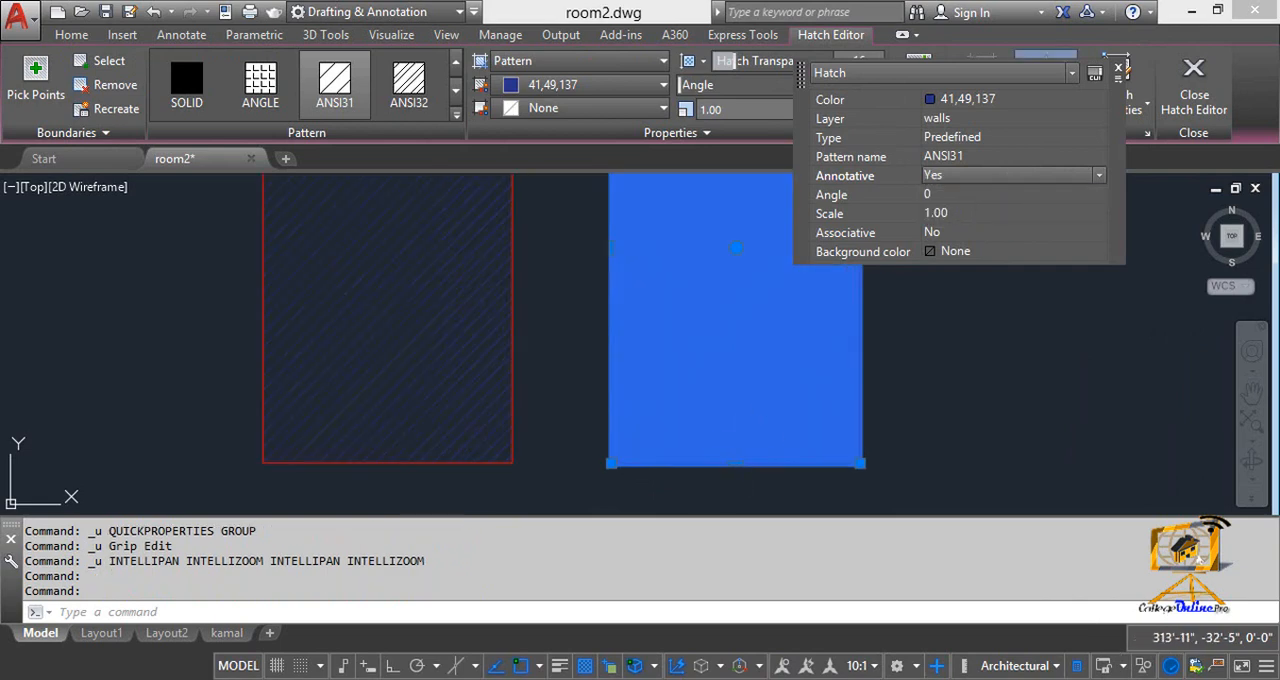
pyautogui.press('Escape')
pyautogui.scroll(-4, 764, 380)
# Step: Erase the hatch in the annotative rectangle and fill the rectangle again with an ANSI31 hatch
pyautogui.click(760, 383)
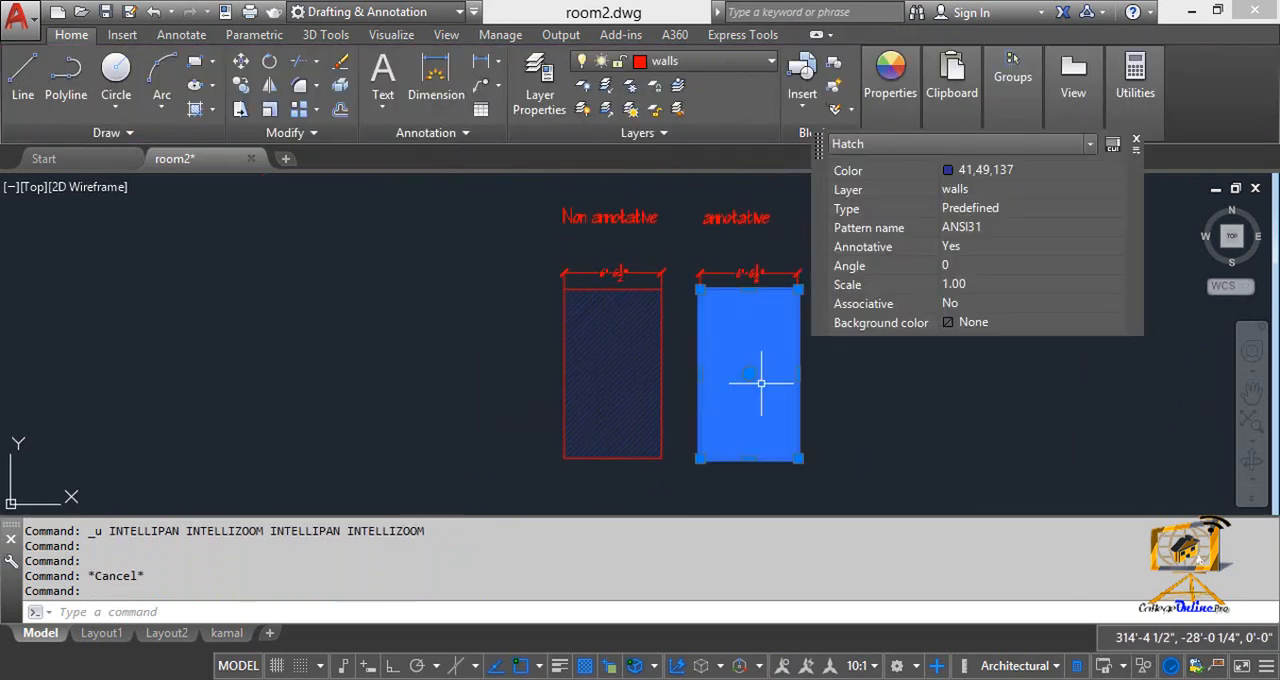
pyautogui.press('Delete')
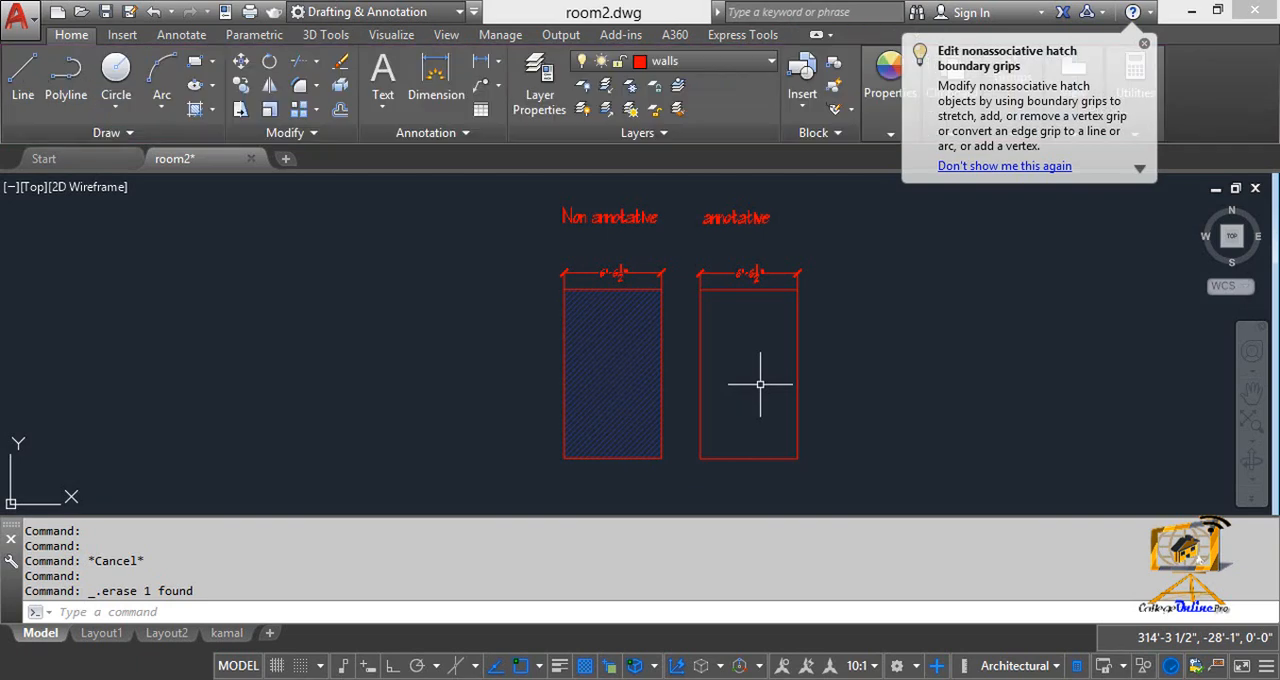
pyautogui.click(730, 313)
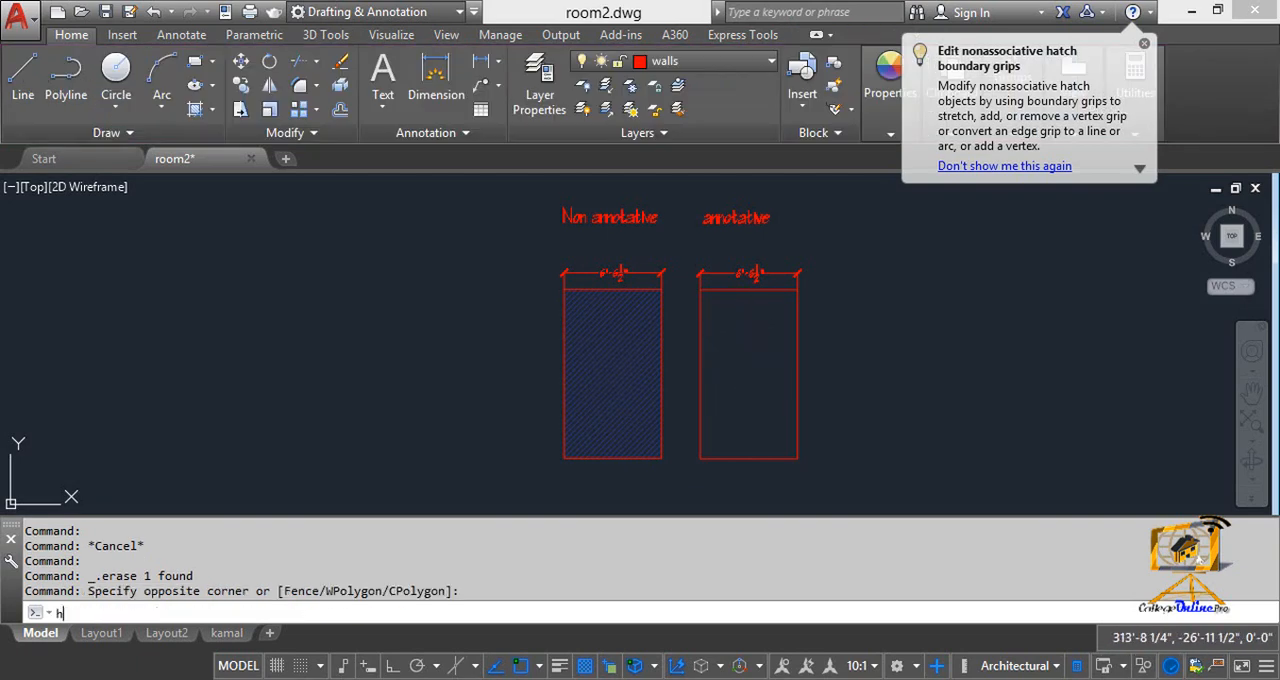
pyautogui.write('h')
pyautogui.press('Return')
pyautogui.click(751, 367)
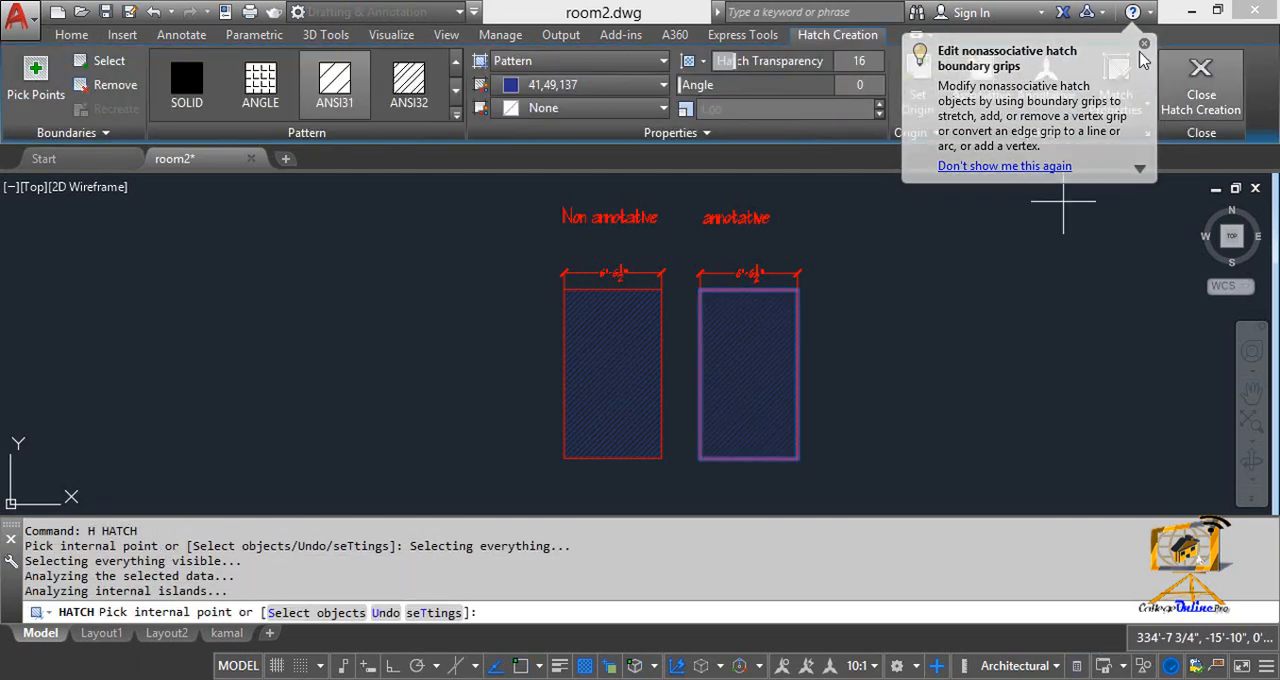
pyautogui.click(1201, 108)
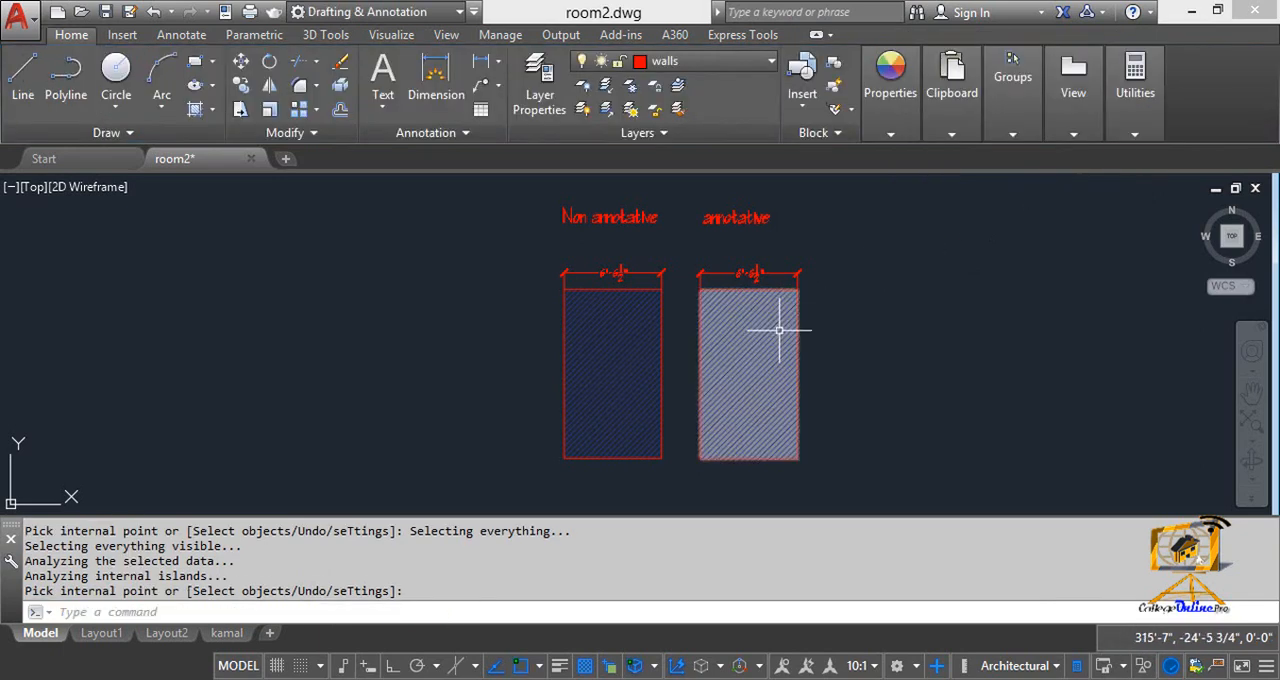
# Step: Erase the dimension above the annotative rectangle
pyautogui.click(762, 272)
pyautogui.press('Delete')
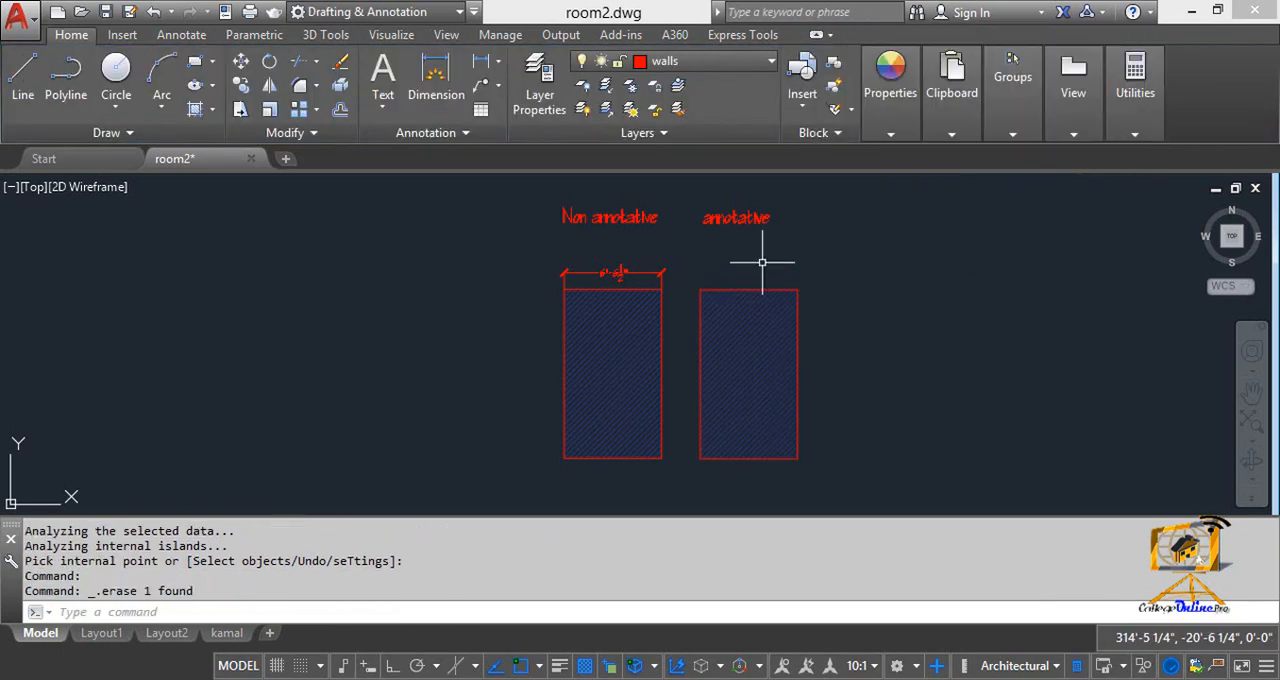
pyautogui.click(737, 217)
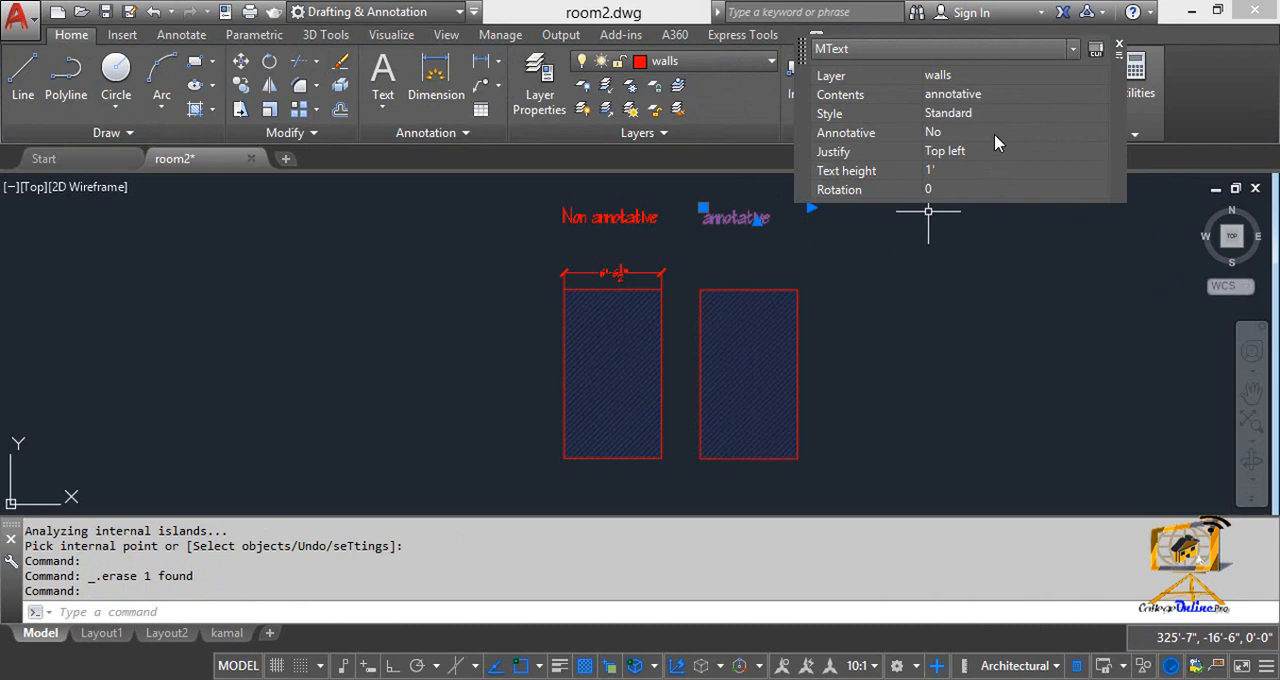
pyautogui.click(1030, 132)
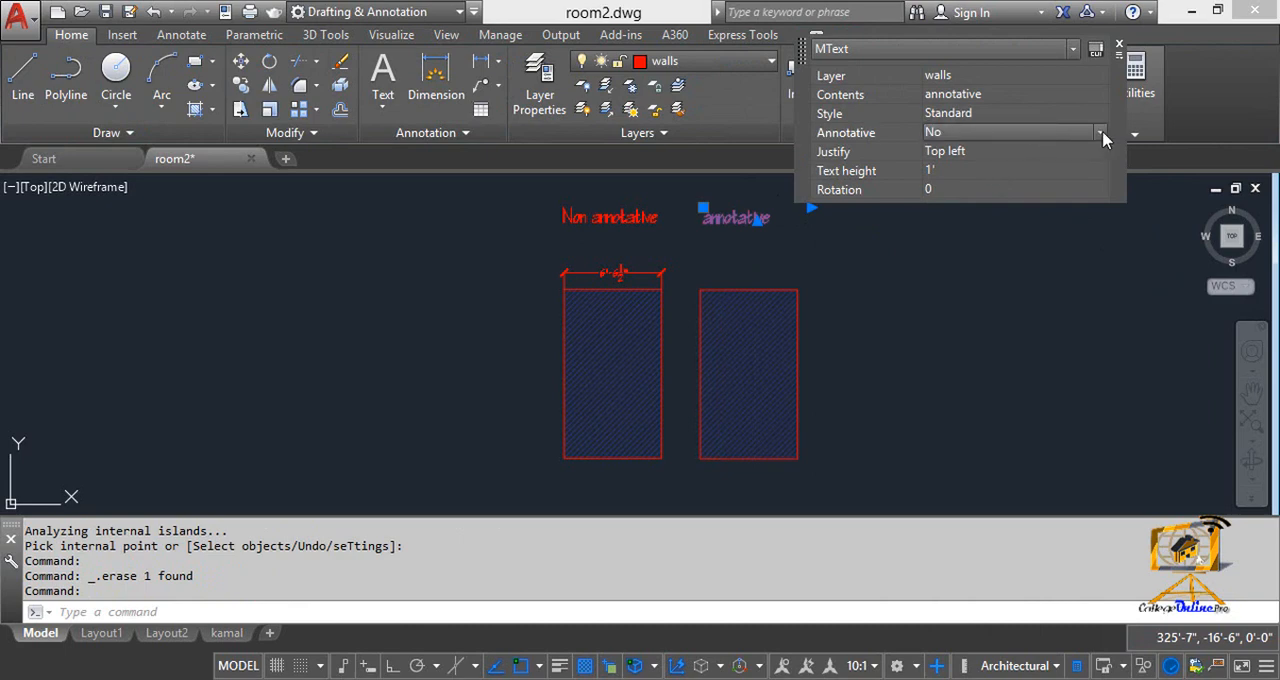
# Step: Set the annotation scale to 1:1 and turn on annotation visibility at all scales and automatic scale adding
pyautogui.click(860, 665)
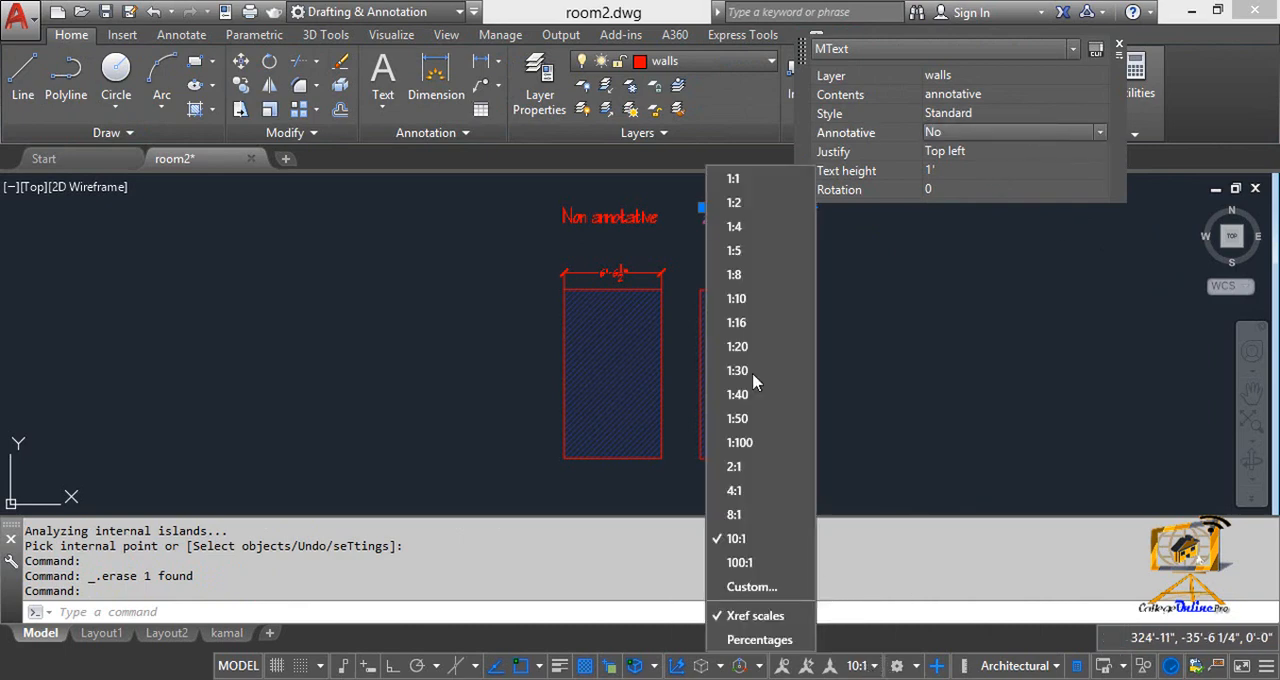
pyautogui.click(735, 179)
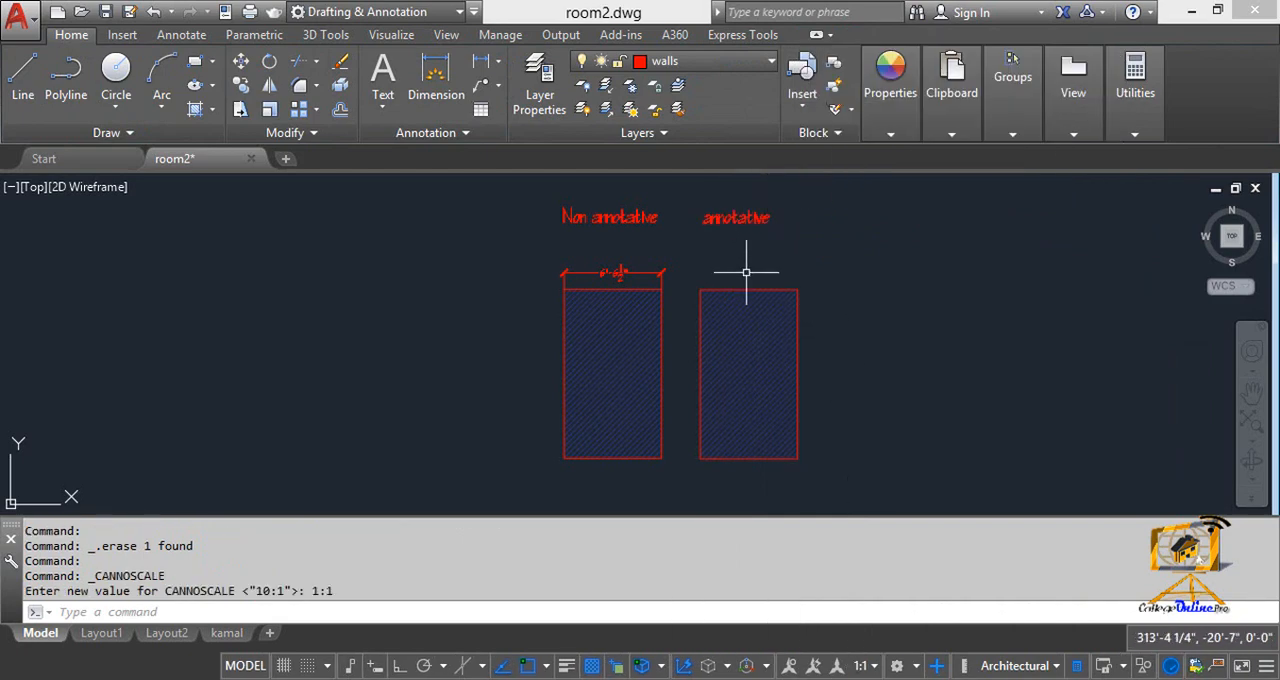
pyautogui.click(788, 666)
pyautogui.click(814, 666)
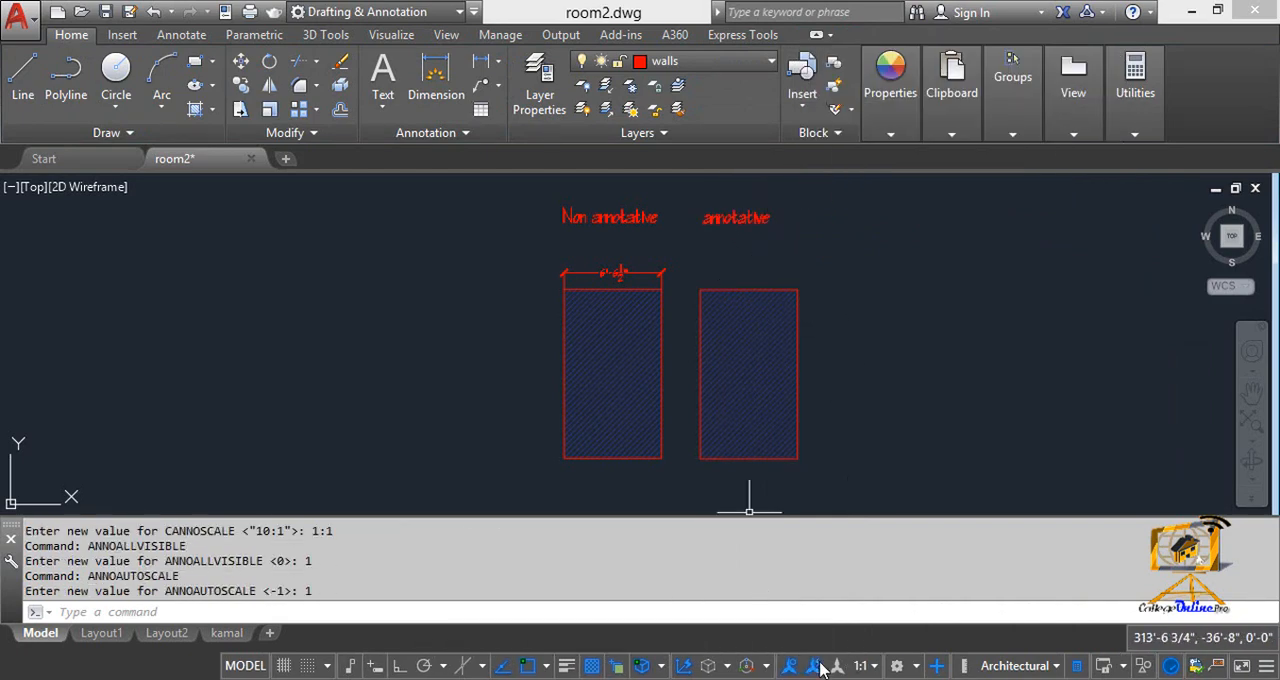
# Step: Switch the annotation scale to 1:2 and 1:100, and return it to 1:1
pyautogui.click(858, 666)
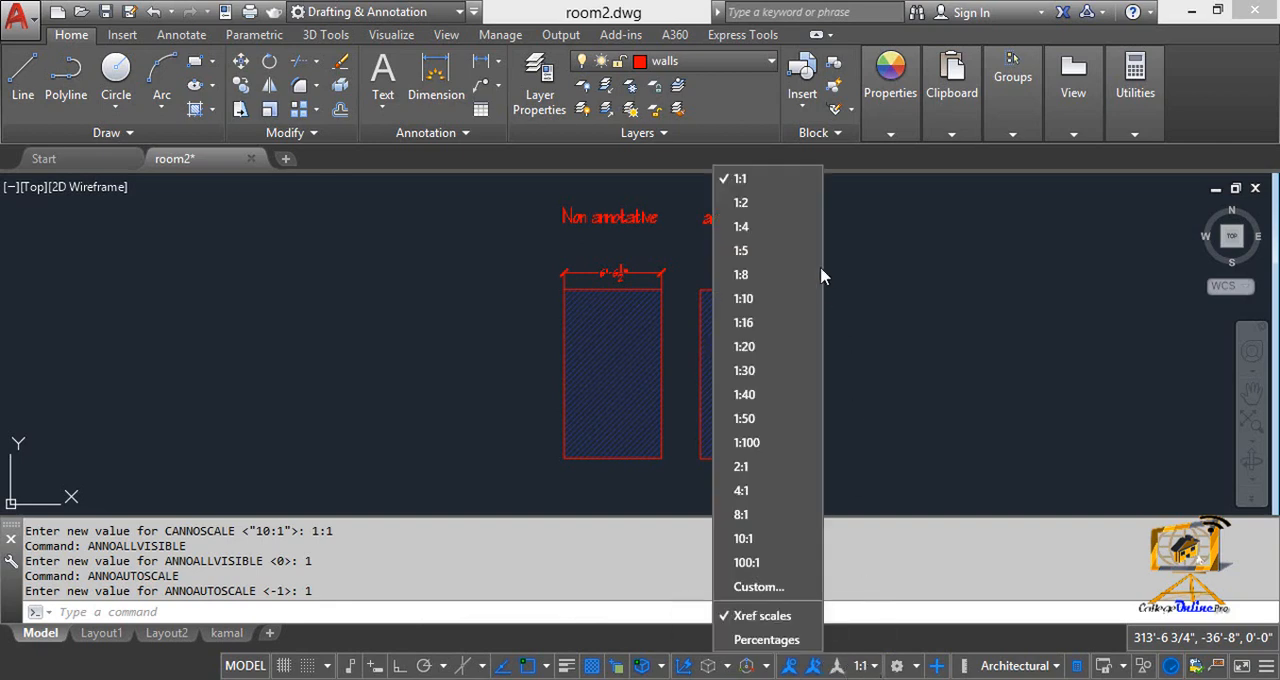
pyautogui.click(764, 208)
pyautogui.click(862, 665)
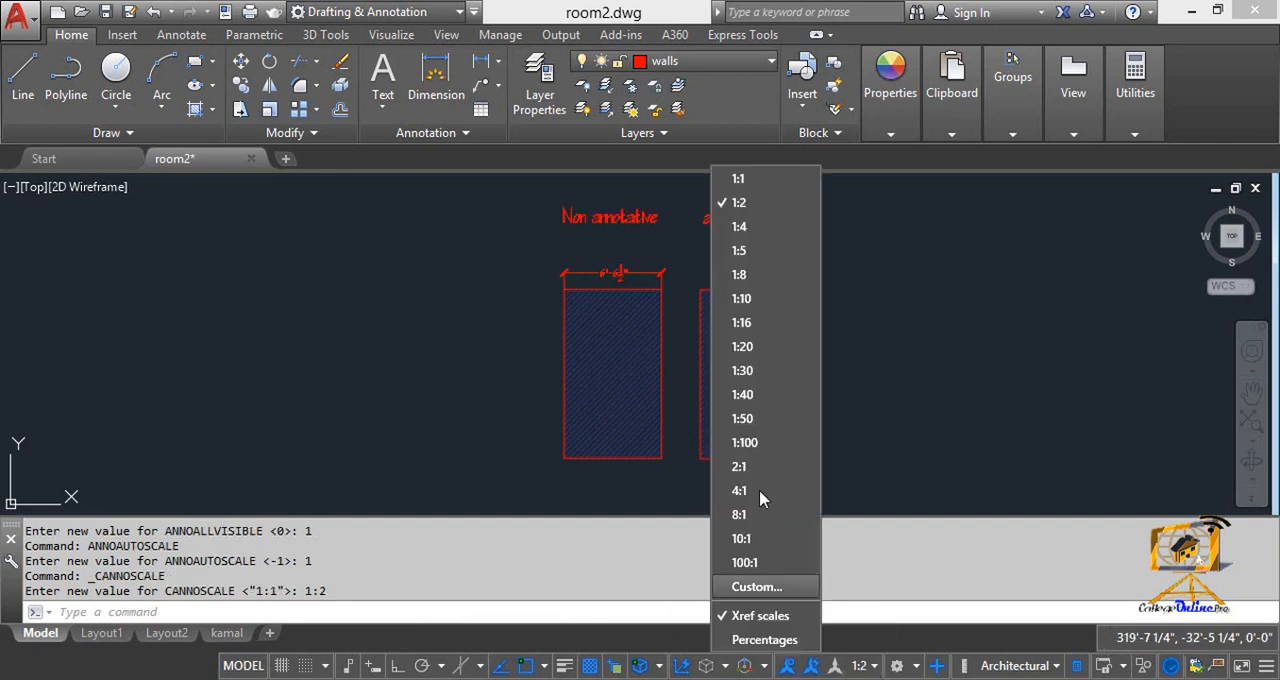
pyautogui.click(757, 438)
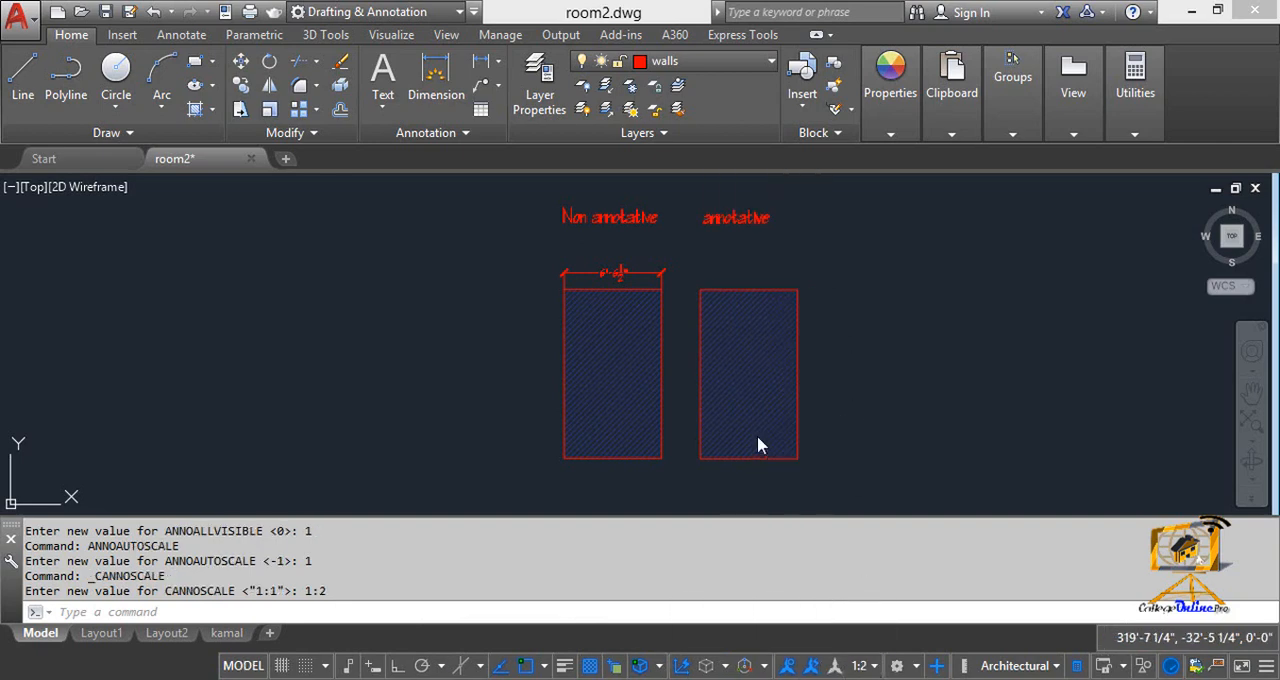
pyautogui.click(858, 666)
pyautogui.click(760, 203)
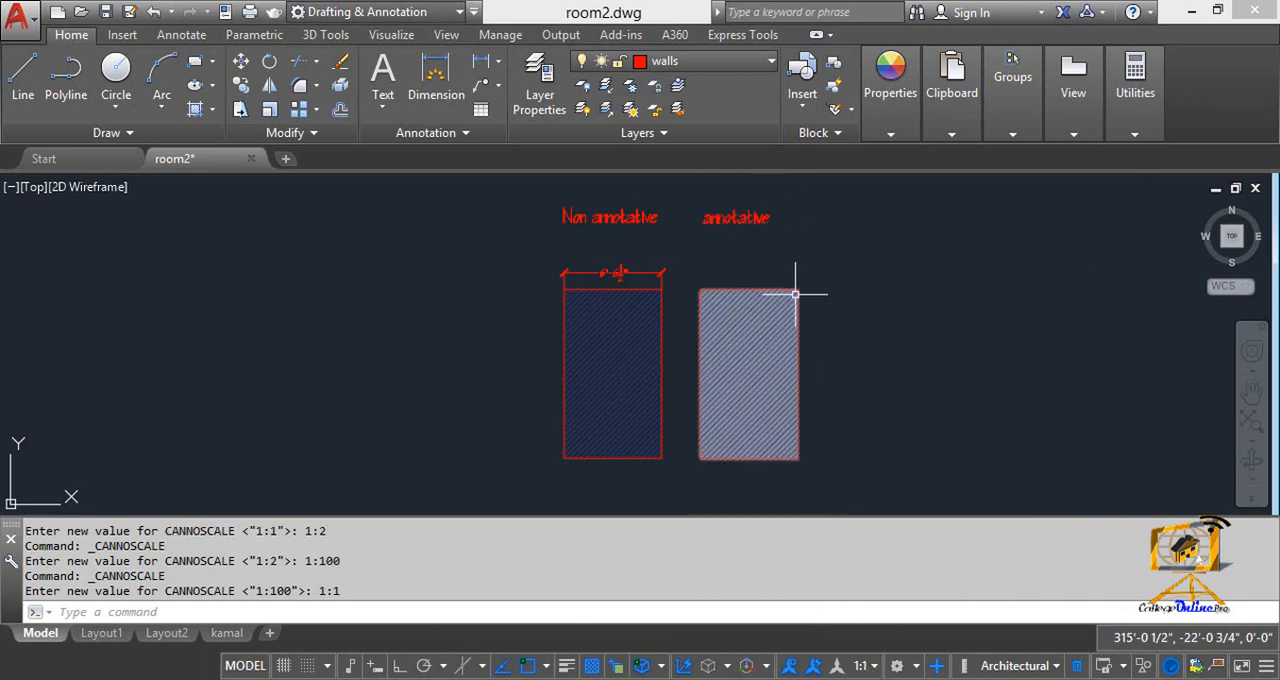
# Step: Add a linear dimension across the upper edge of the annotative rectangle, placed between the rectangle and its title
pyautogui.press('Escape')
pyautogui.press('Escape')
pyautogui.moveTo(720, 221); pyautogui.dragTo(720, 253, button='middle')
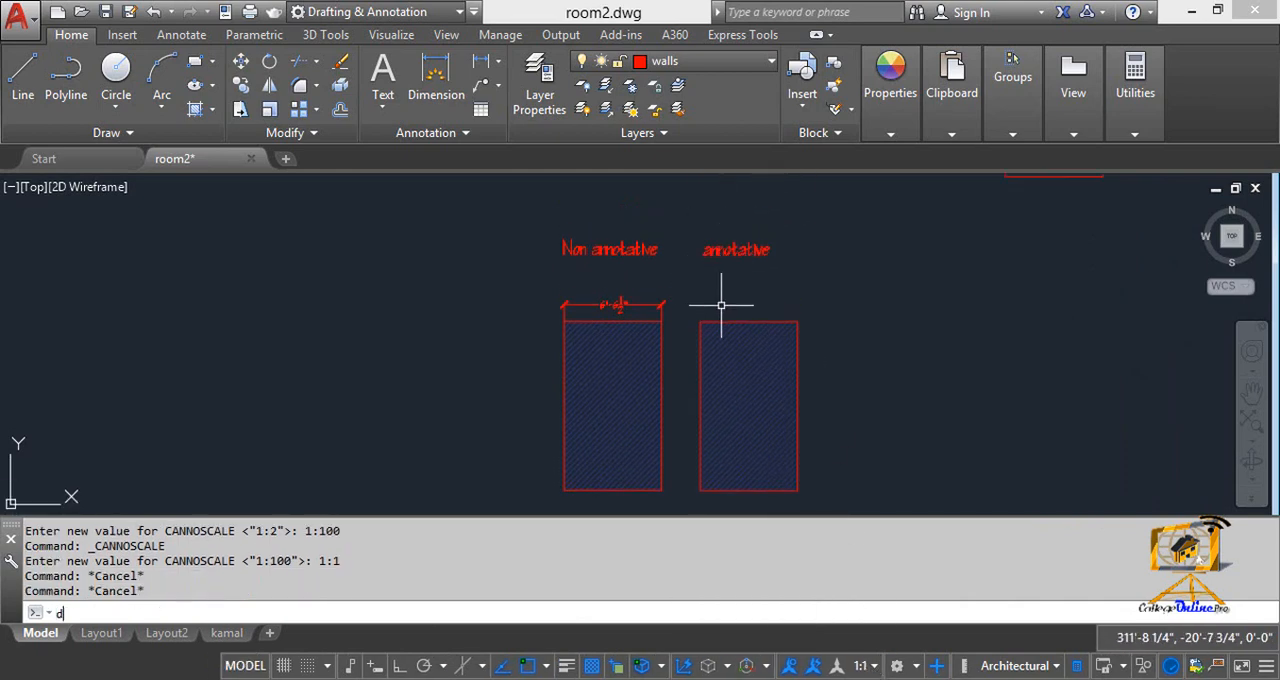
pyautogui.write('dli')
pyautogui.press('Return')
pyautogui.click(700, 321)
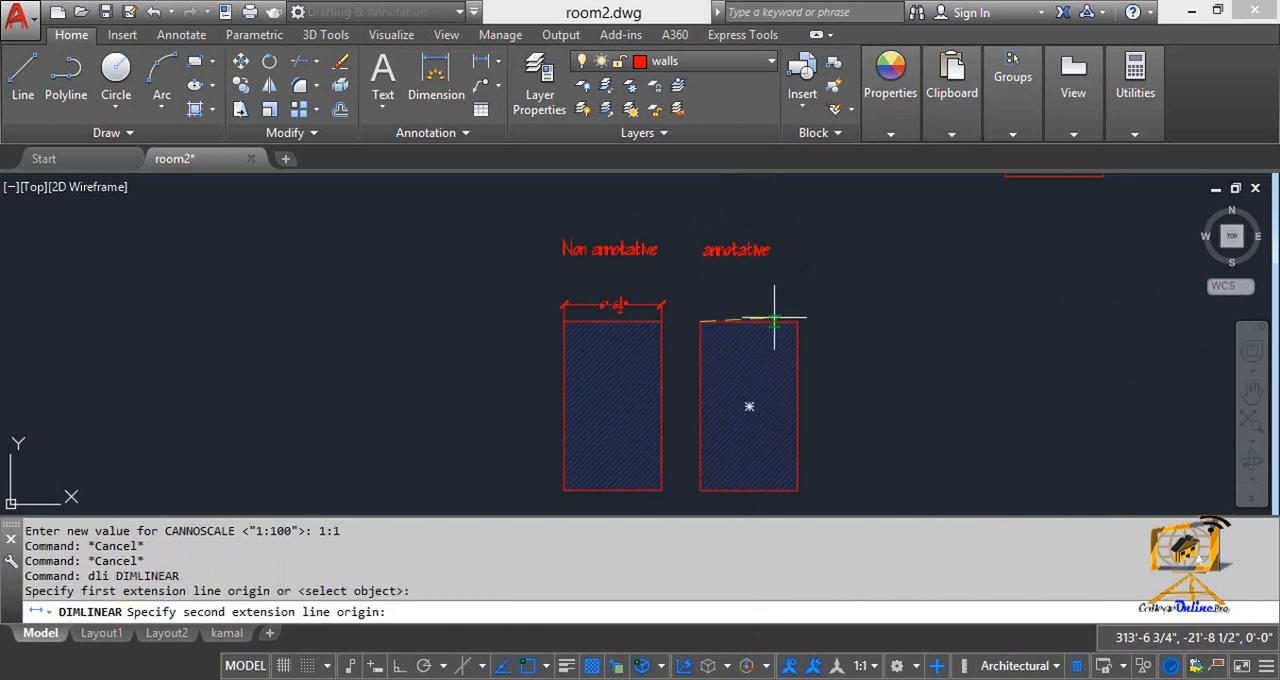
pyautogui.click(798, 321)
pyautogui.click(750, 292)
pyautogui.scroll(2, 750, 292)
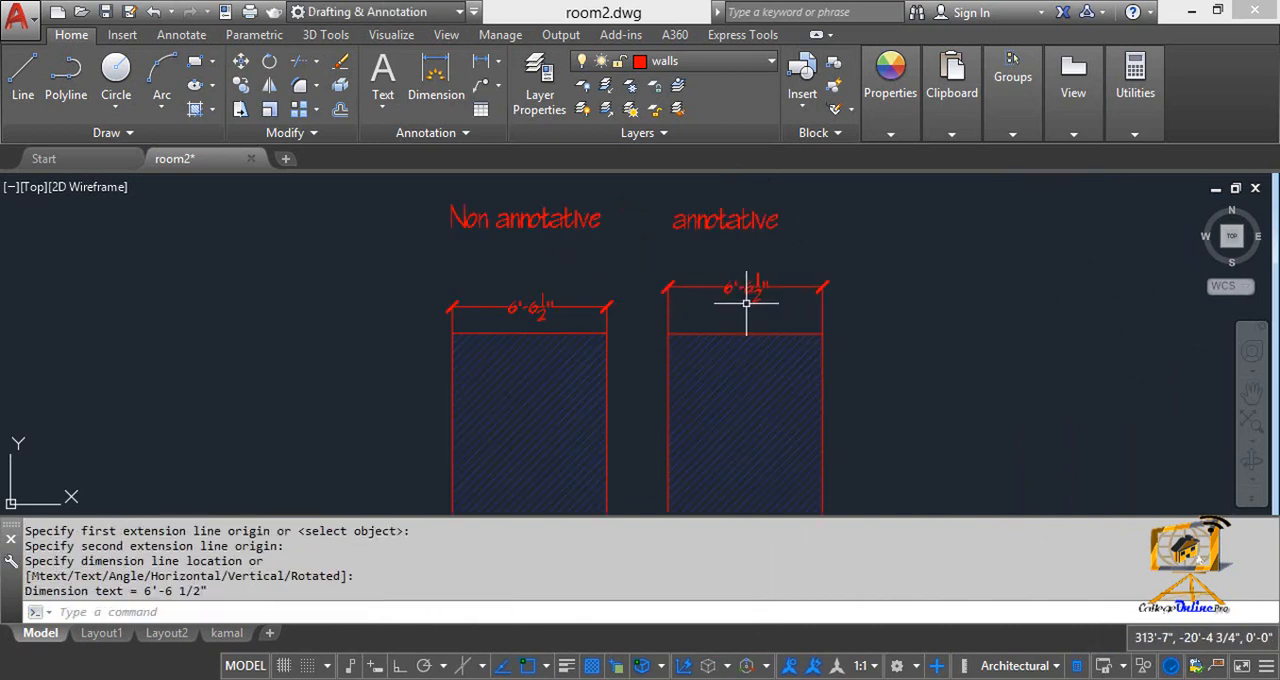
pyautogui.press('Escape')
pyautogui.press('Escape')
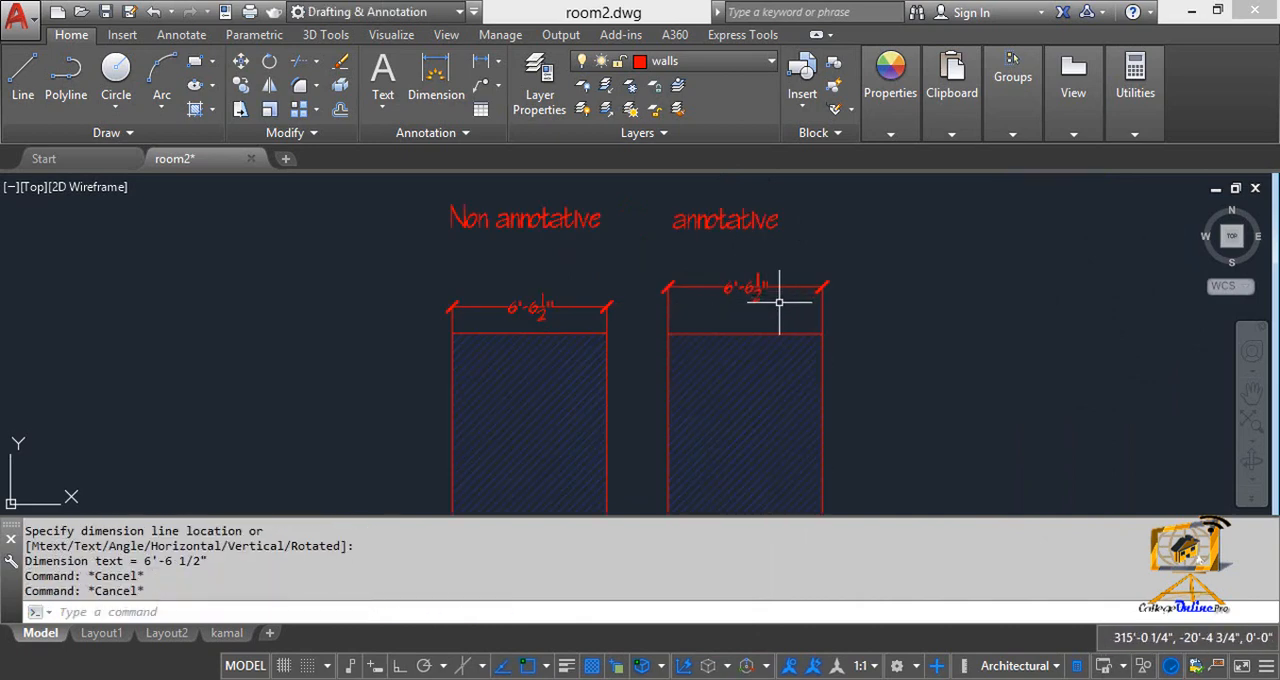
pyautogui.click(755, 297)
pyautogui.press('Escape')
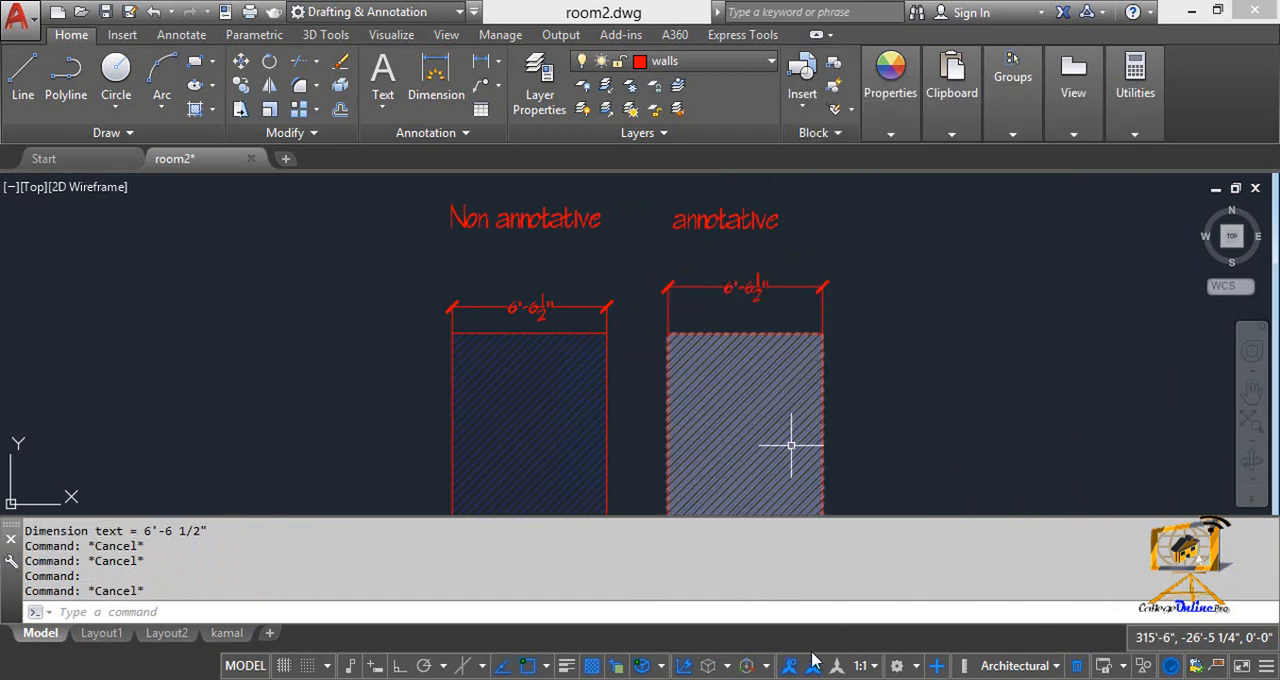
# Step: Set the annotation scale to 1:50
pyautogui.click(860, 665)
pyautogui.click(768, 418)
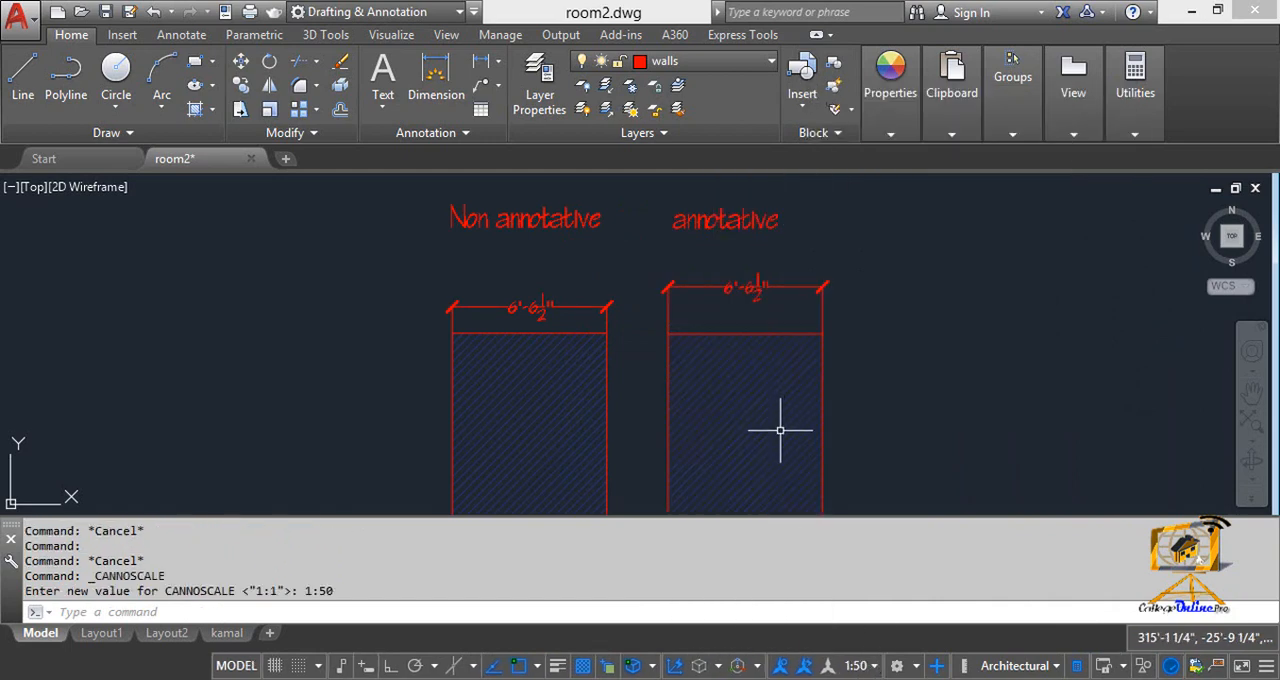
pyautogui.press('Escape')
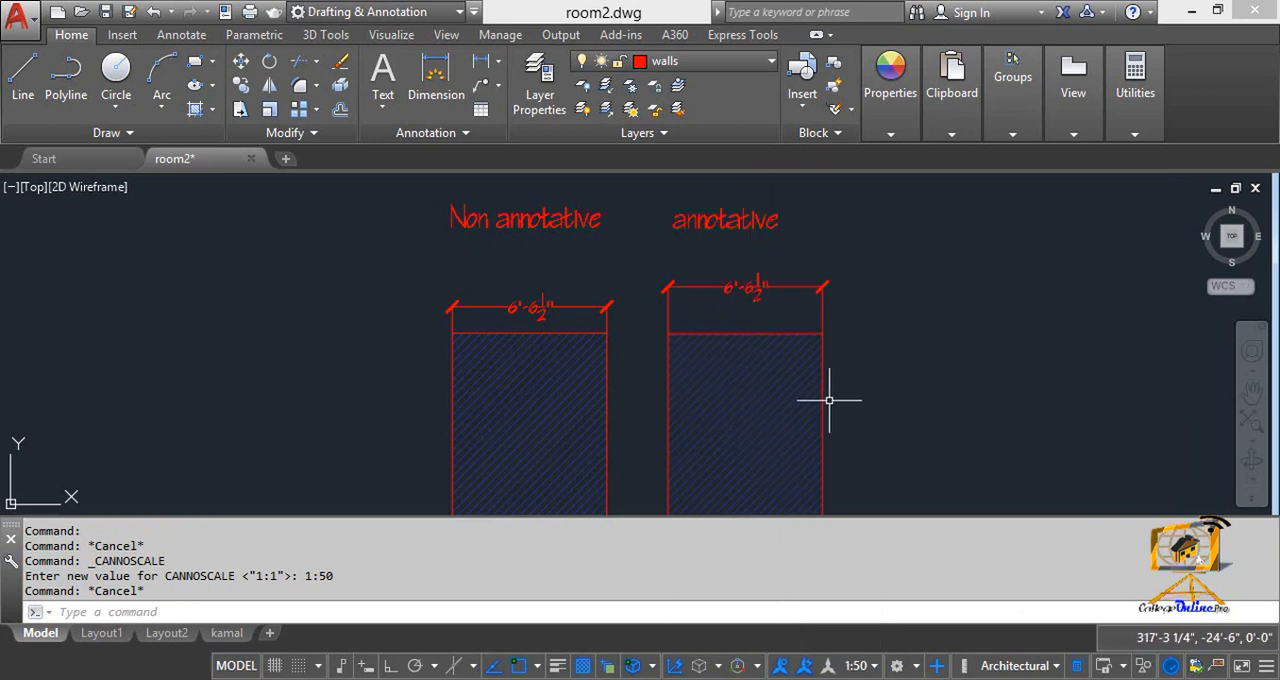
# Step: Toggle annotation visibility and automatic scale adding, leaving annotation objects always shown and automatic scale adding off
pyautogui.click(804, 665)
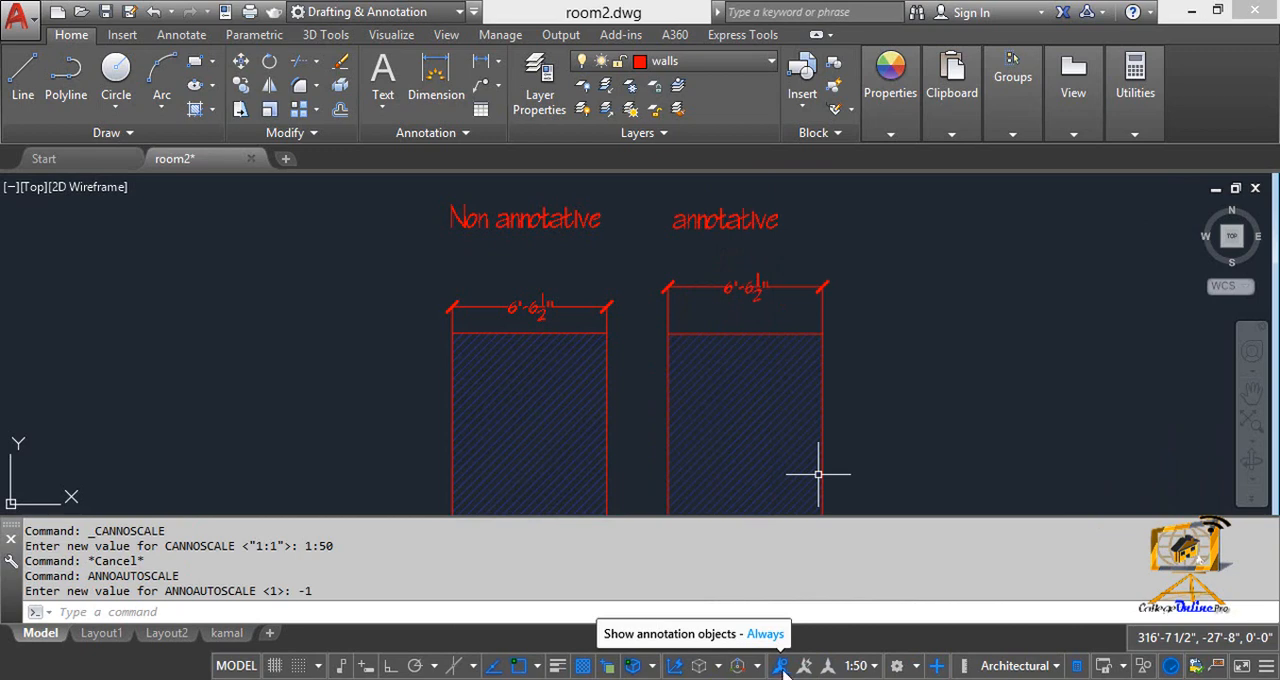
pyautogui.click(782, 670)
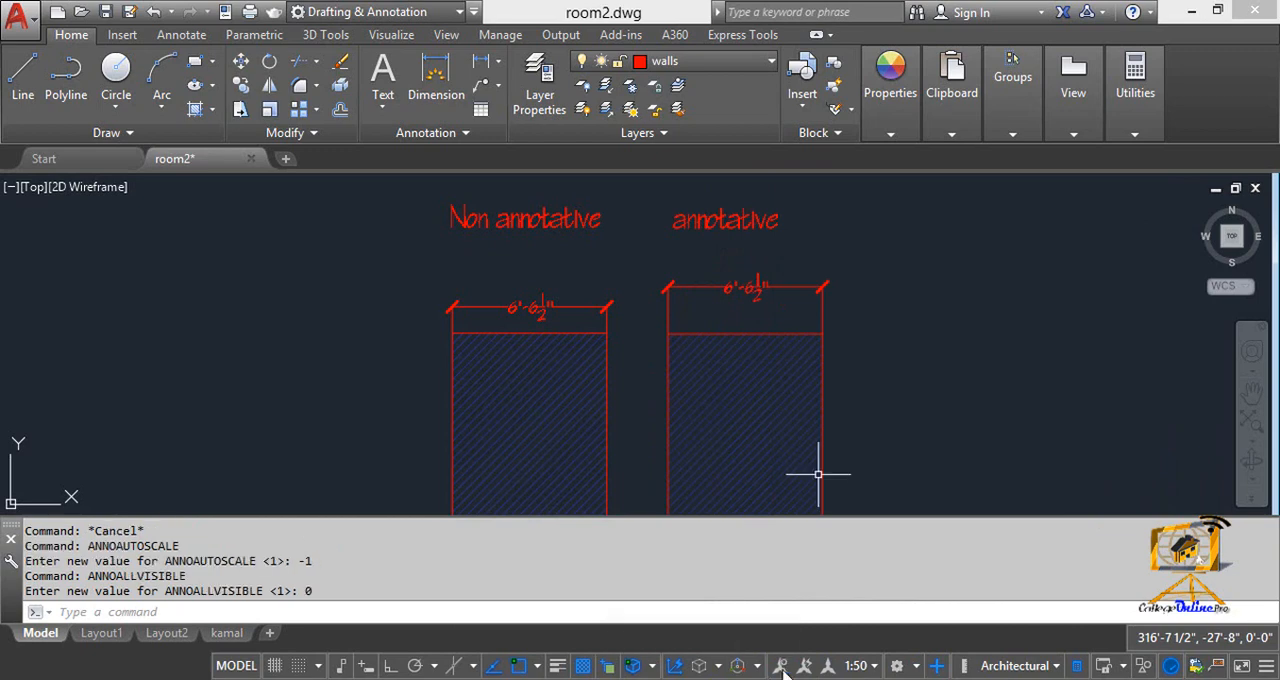
pyautogui.click(782, 670)
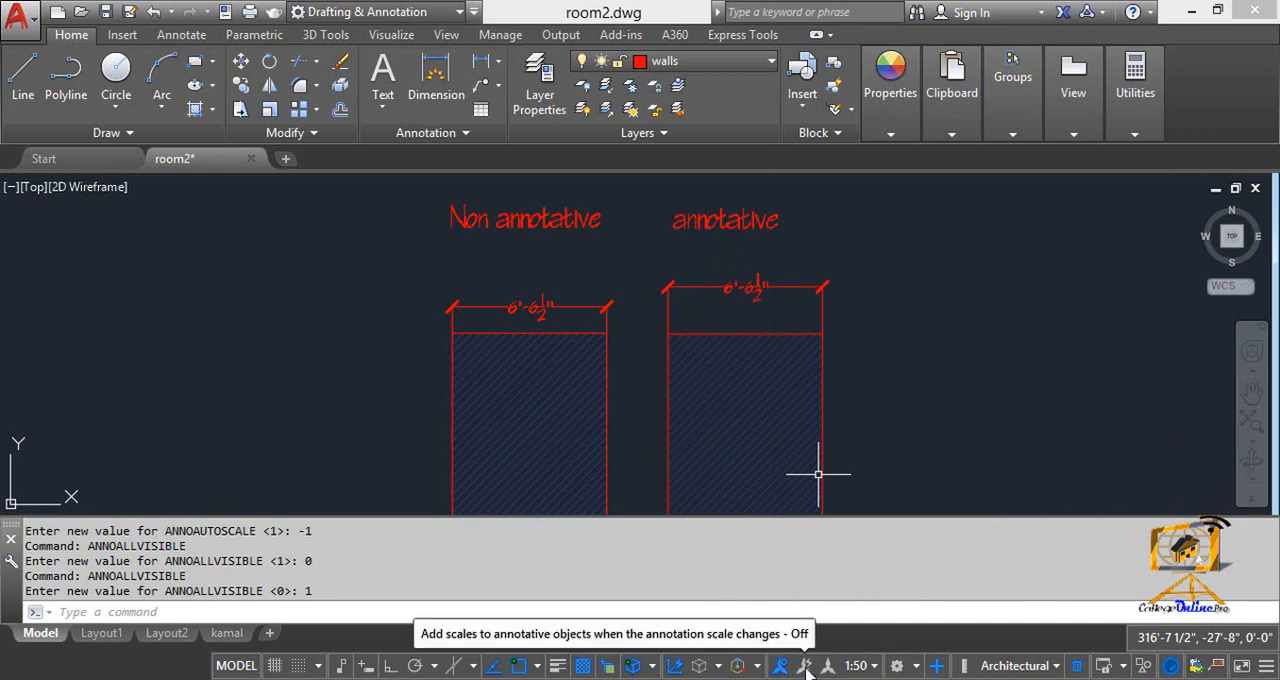
pyautogui.click(806, 667)
pyautogui.click(806, 667)
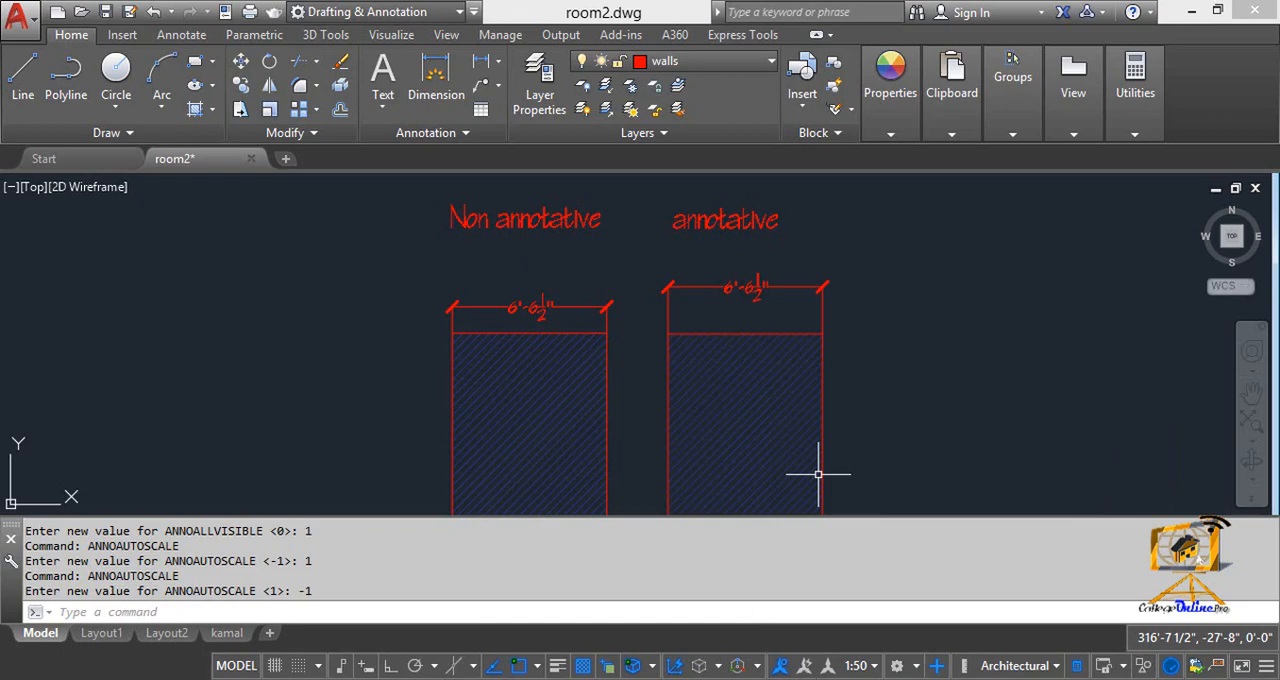
# Step: Make the hatch in the annotative rectangle annotative and set the annotation scale to 1:1
pyautogui.scroll(-5, 737, 349)
pyautogui.scroll(4, 737, 300)
pyautogui.scroll(-6, 737, 300)
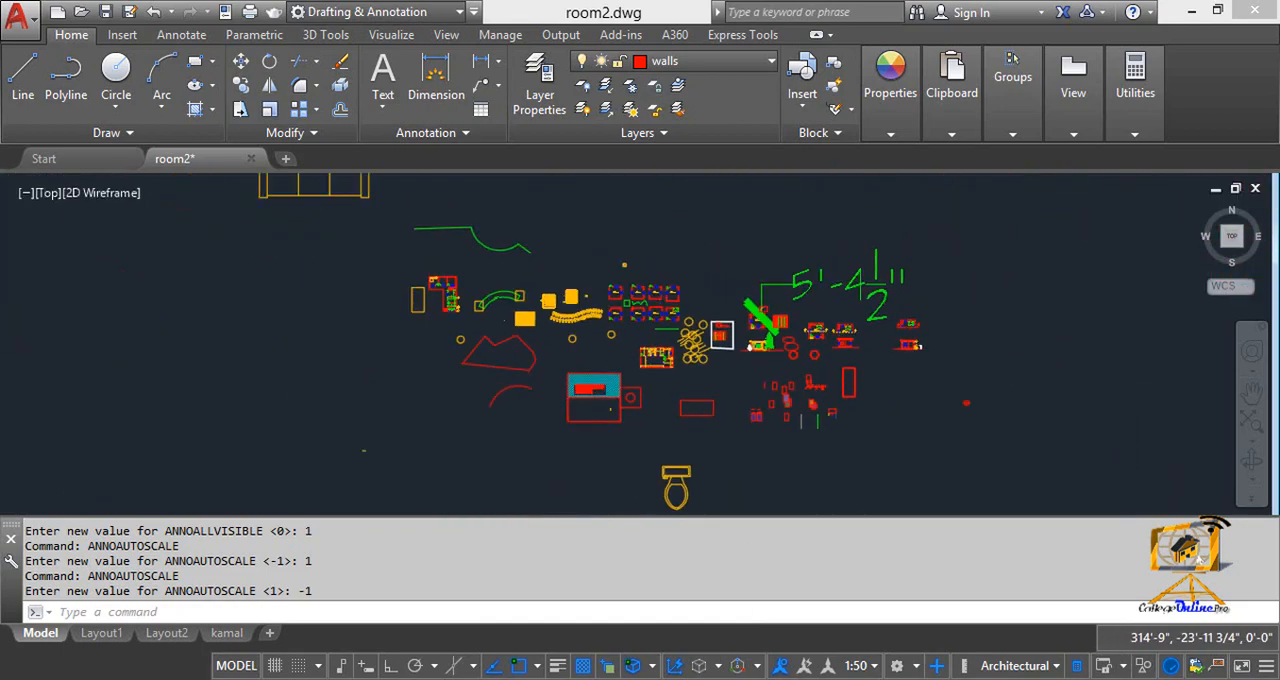
pyautogui.middleClick(780, 454)
pyautogui.middleClick(780, 454)
pyautogui.scroll(9, 780, 454)
pyautogui.scroll(6, 760, 432)
pyautogui.moveTo(759, 431); pyautogui.dragTo(749, 414, button='middle')
pyautogui.press('Escape')
pyautogui.click(750, 400)
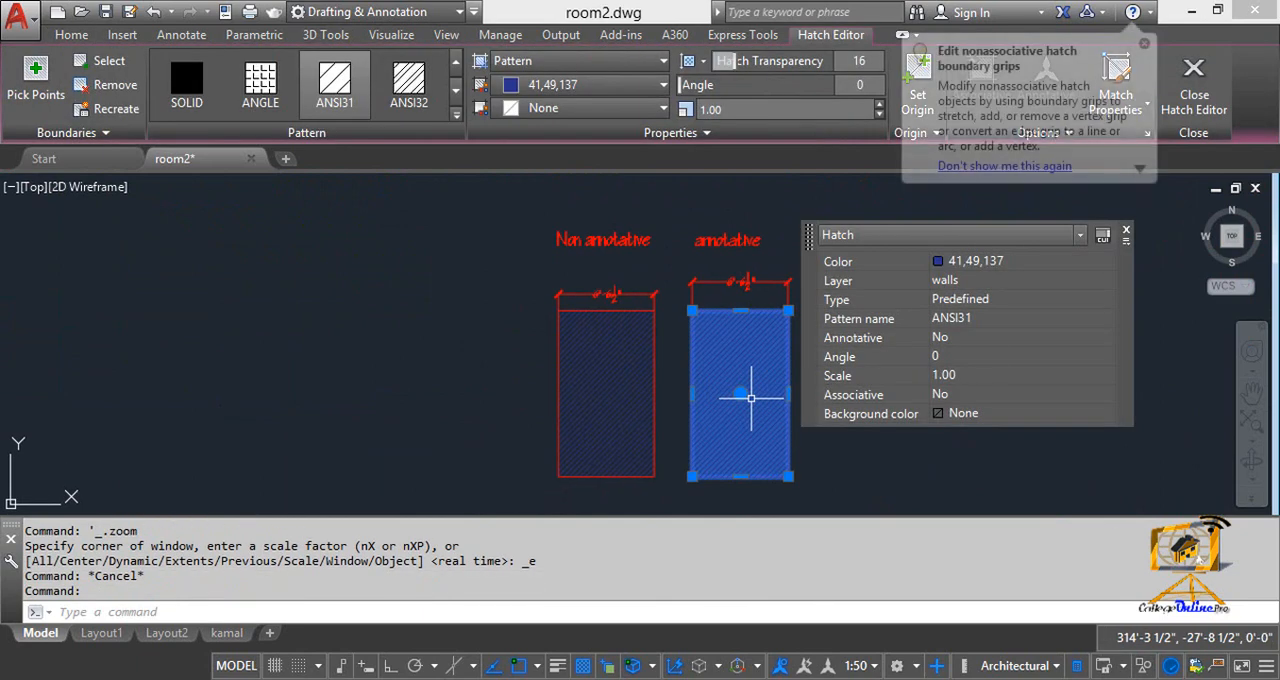
pyautogui.click(1079, 341)
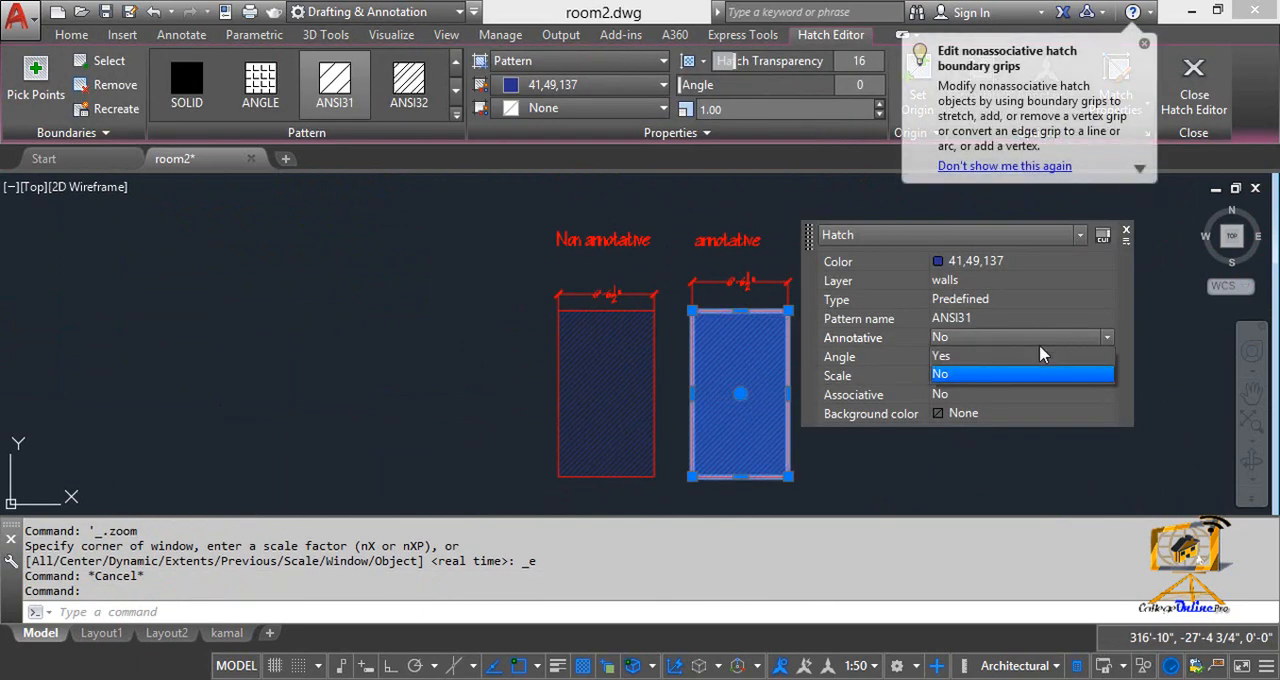
pyautogui.click(1003, 355)
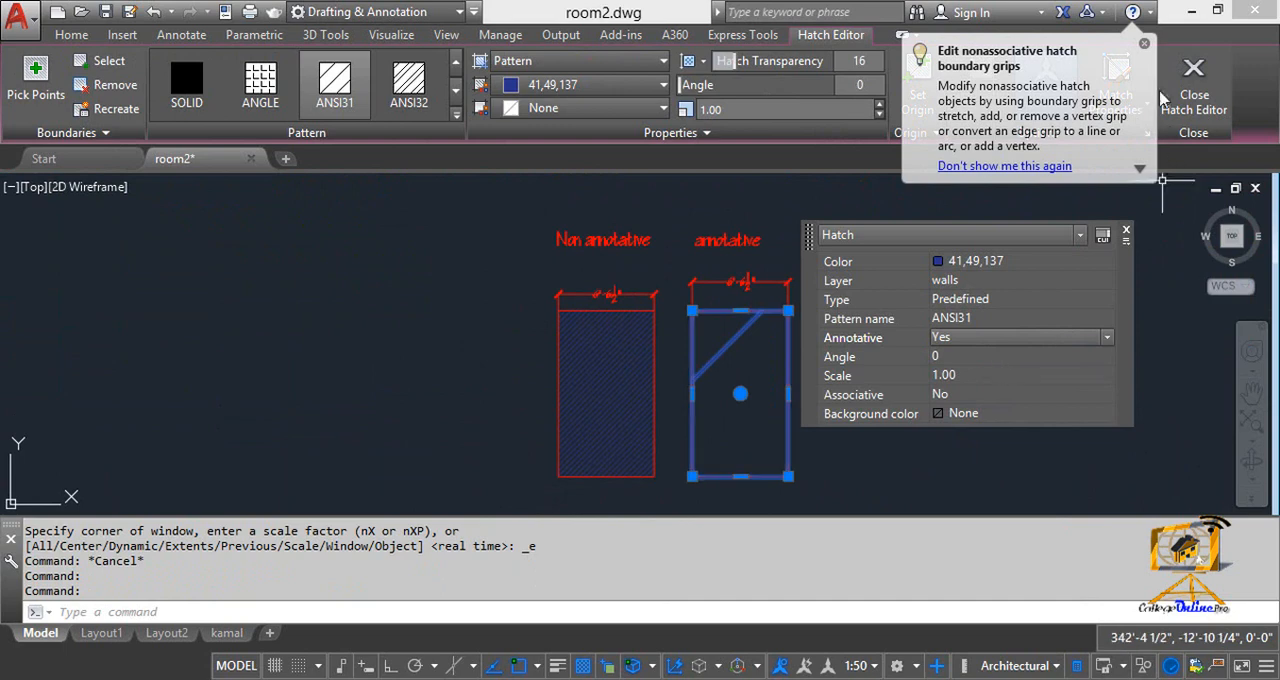
pyautogui.click(868, 676)
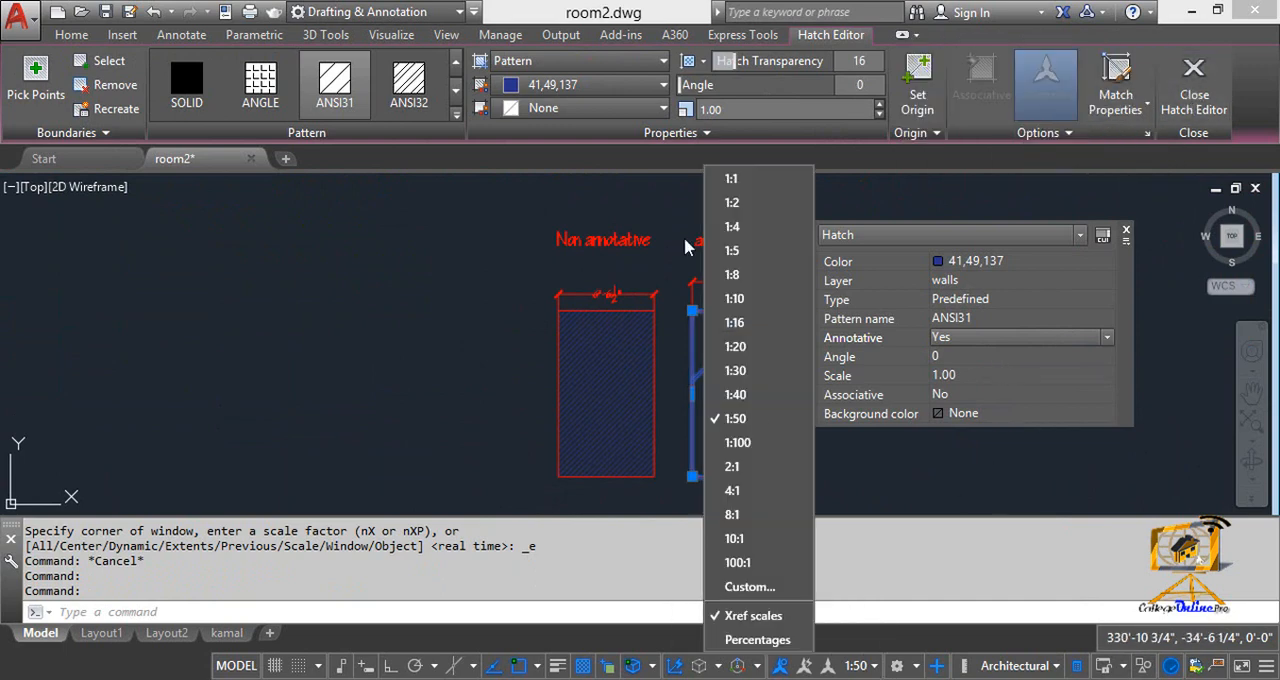
pyautogui.click(737, 178)
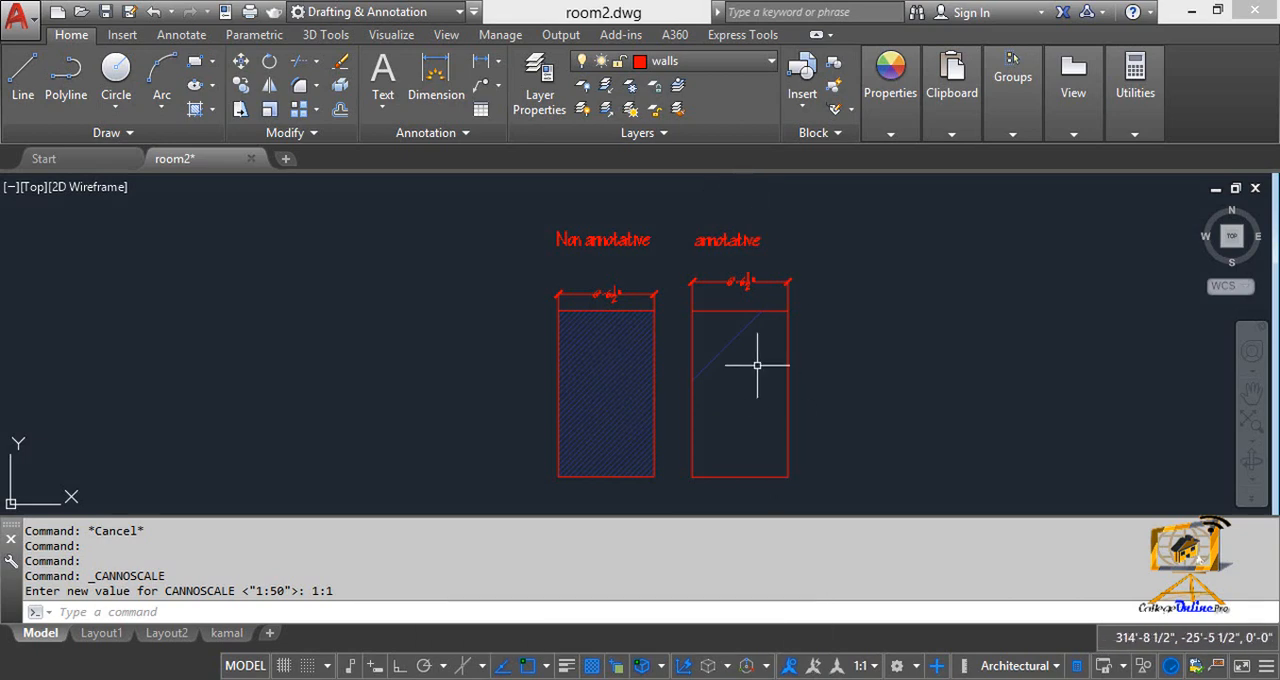
# Step: Turn on automatic scale adding, and switch the annotation scale to 1:50 and back to 1:1
pyautogui.click(815, 666)
pyautogui.click(860, 666)
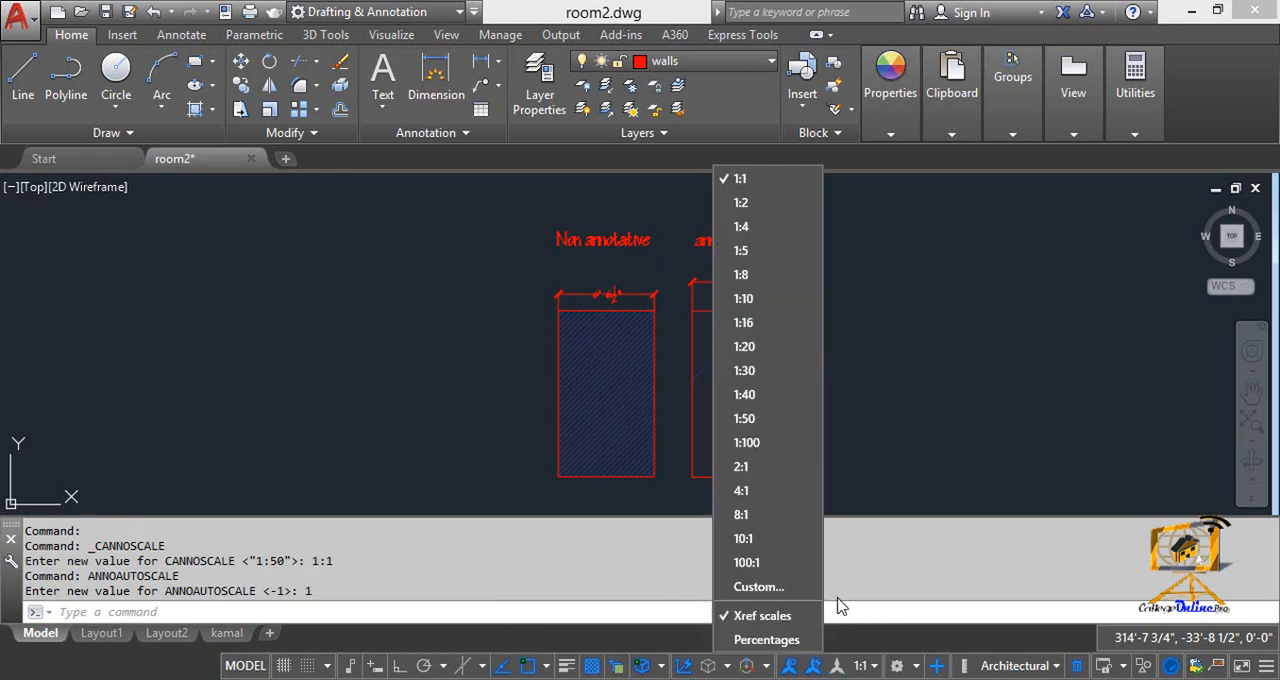
pyautogui.click(755, 420)
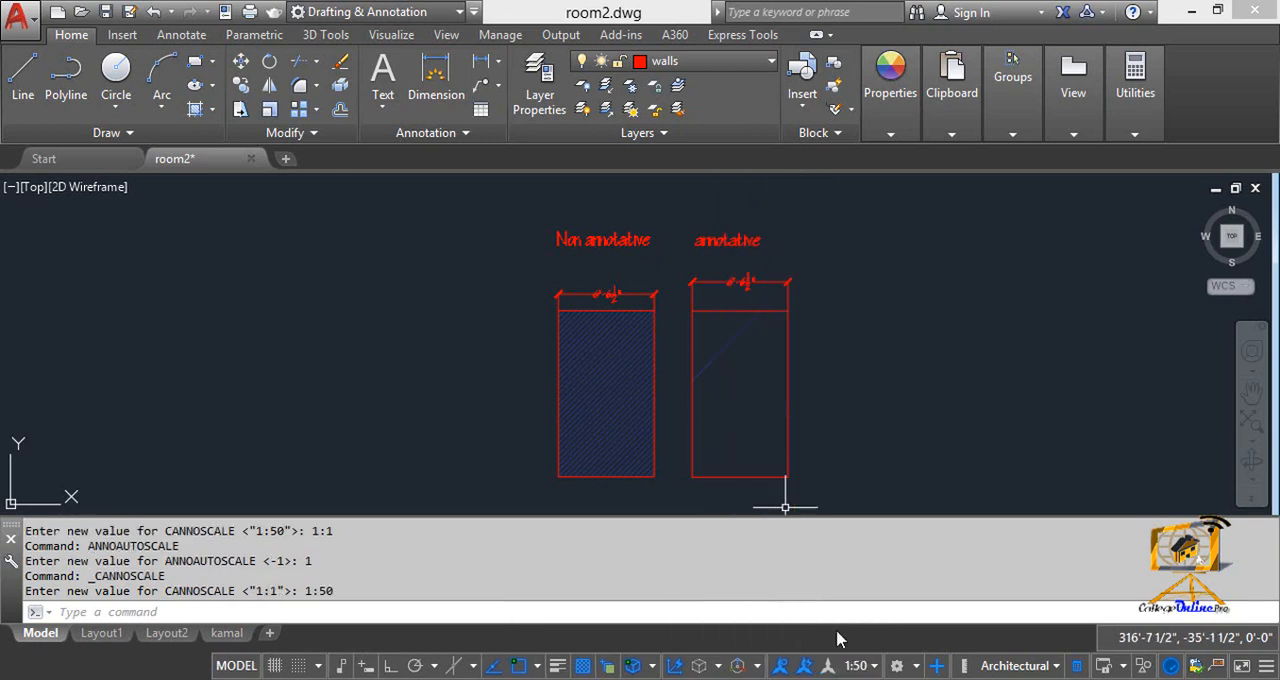
pyautogui.click(860, 666)
pyautogui.click(748, 182)
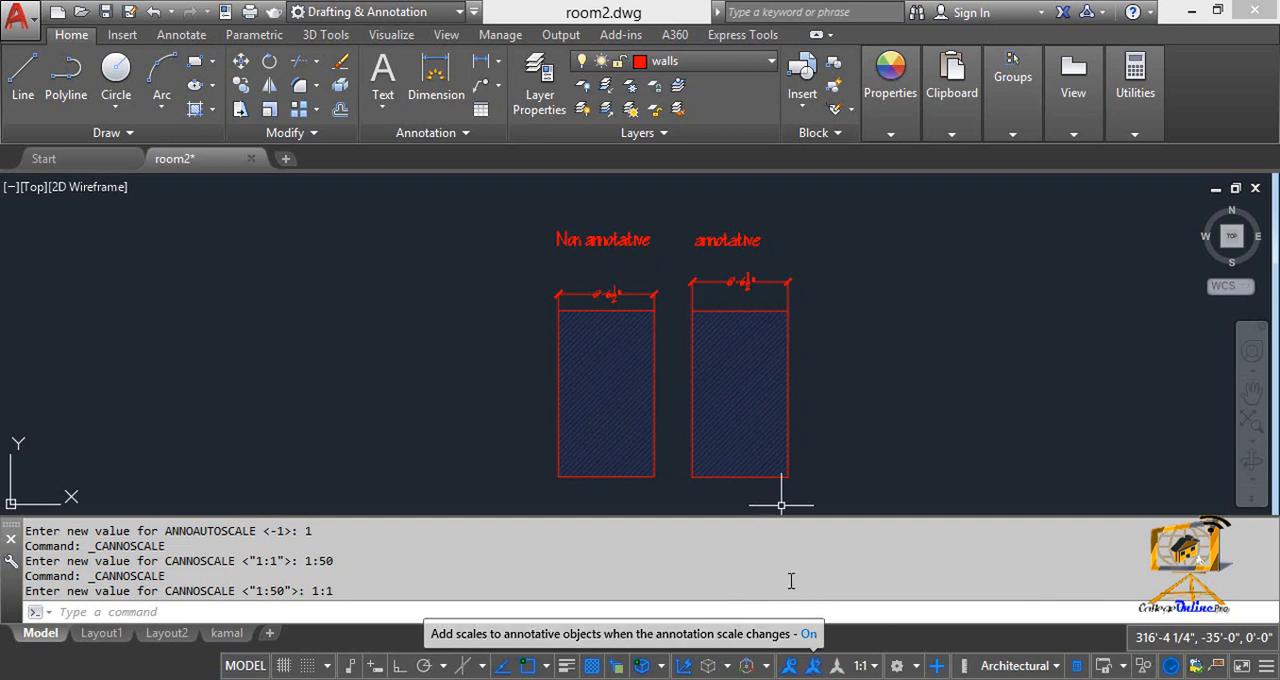
# Step: Switch the annotation scale to 8:1 to compare the two hatches, and return it to 1:1
pyautogui.press('Escape')
pyautogui.moveTo(711, 281); pyautogui.dragTo(726, 273, button='middle')
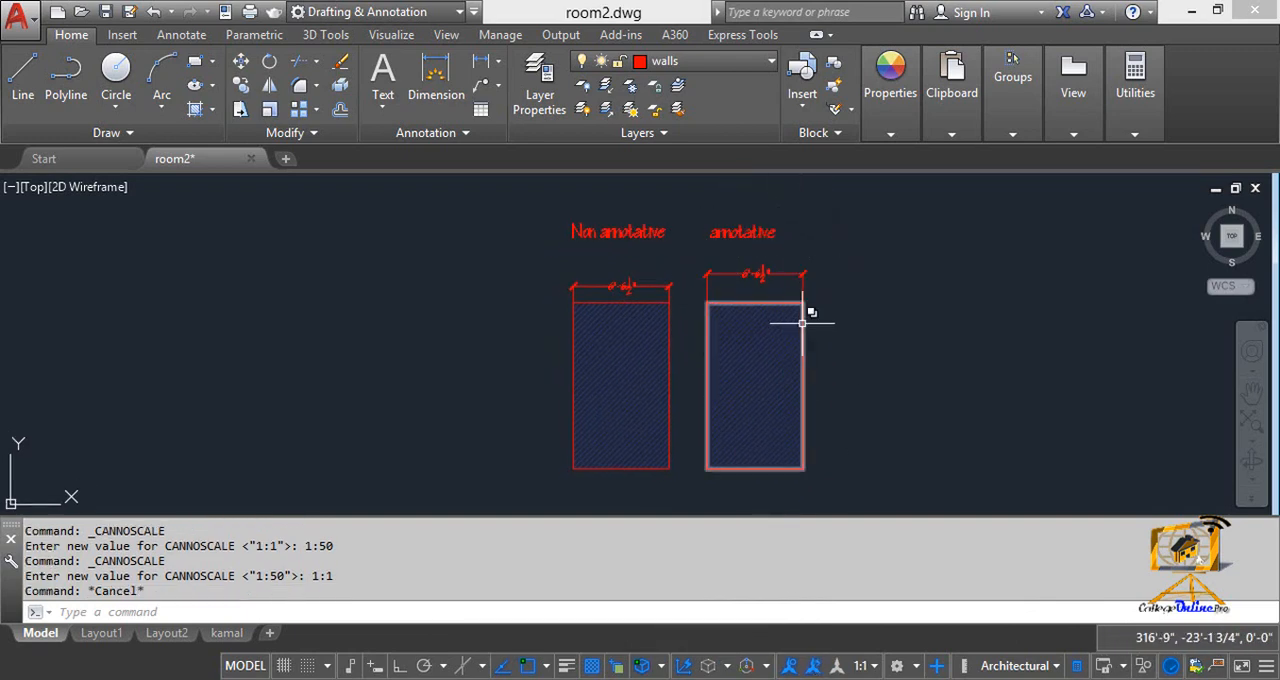
pyautogui.click(861, 672)
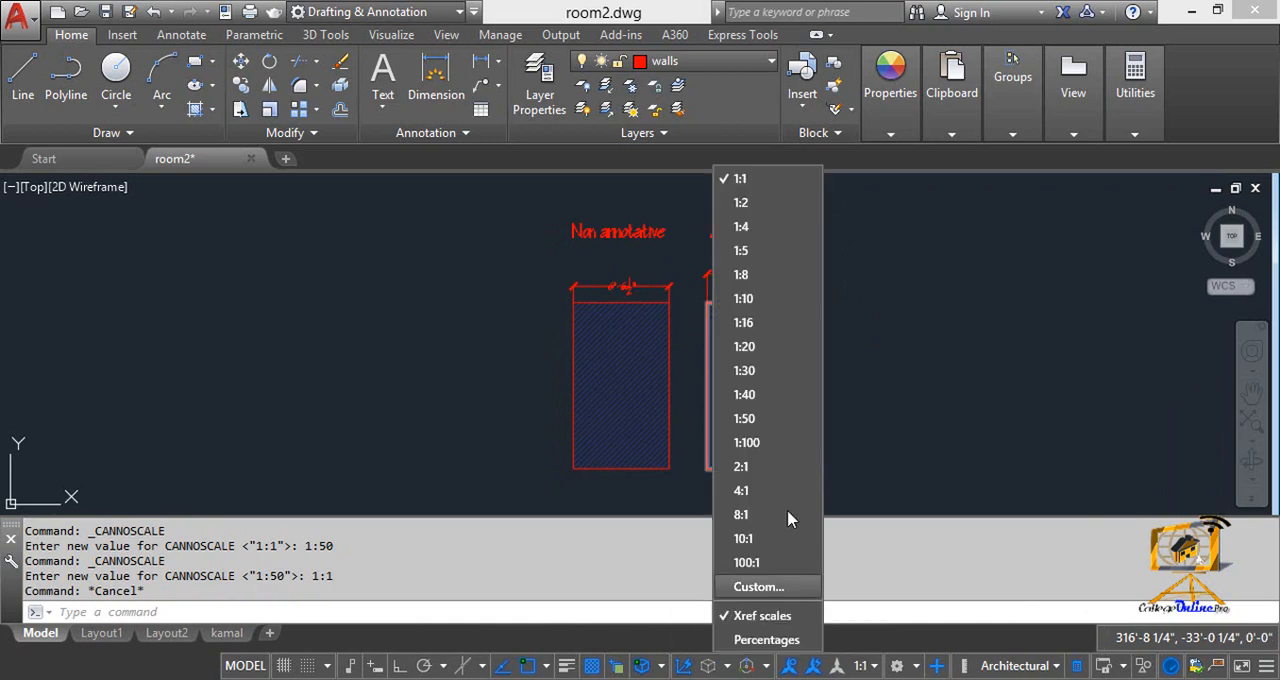
pyautogui.click(760, 514)
pyautogui.click(864, 666)
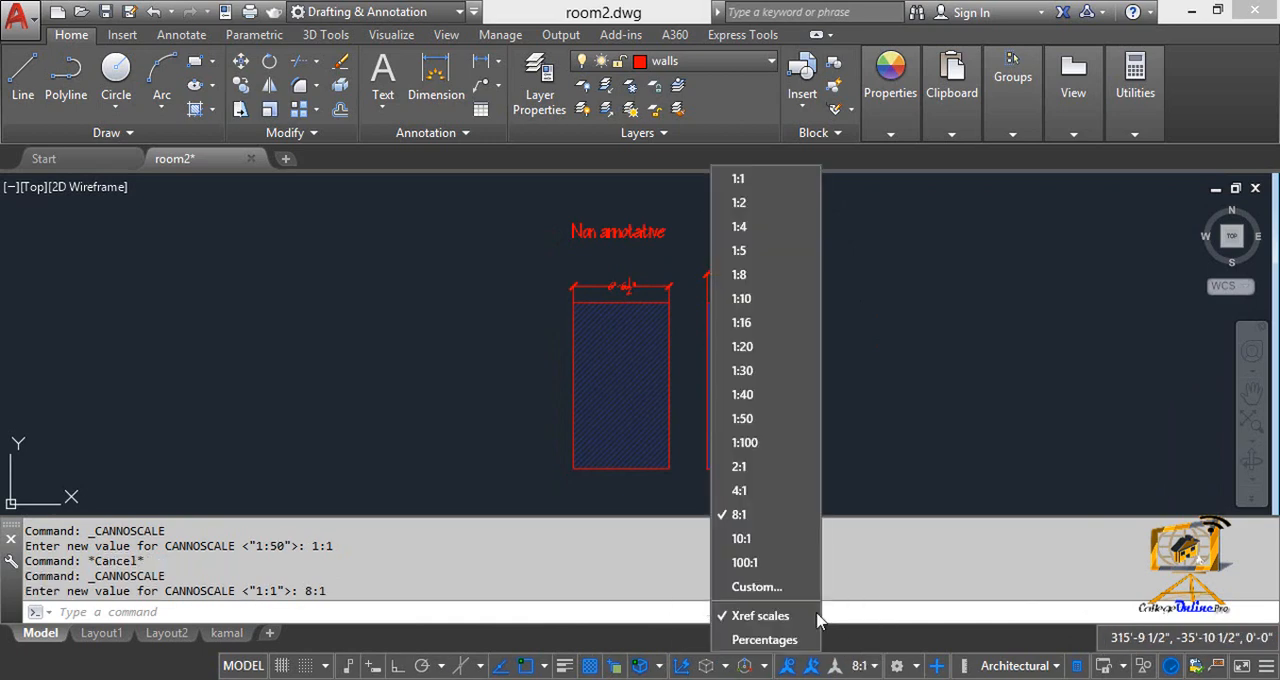
pyautogui.click(771, 177)
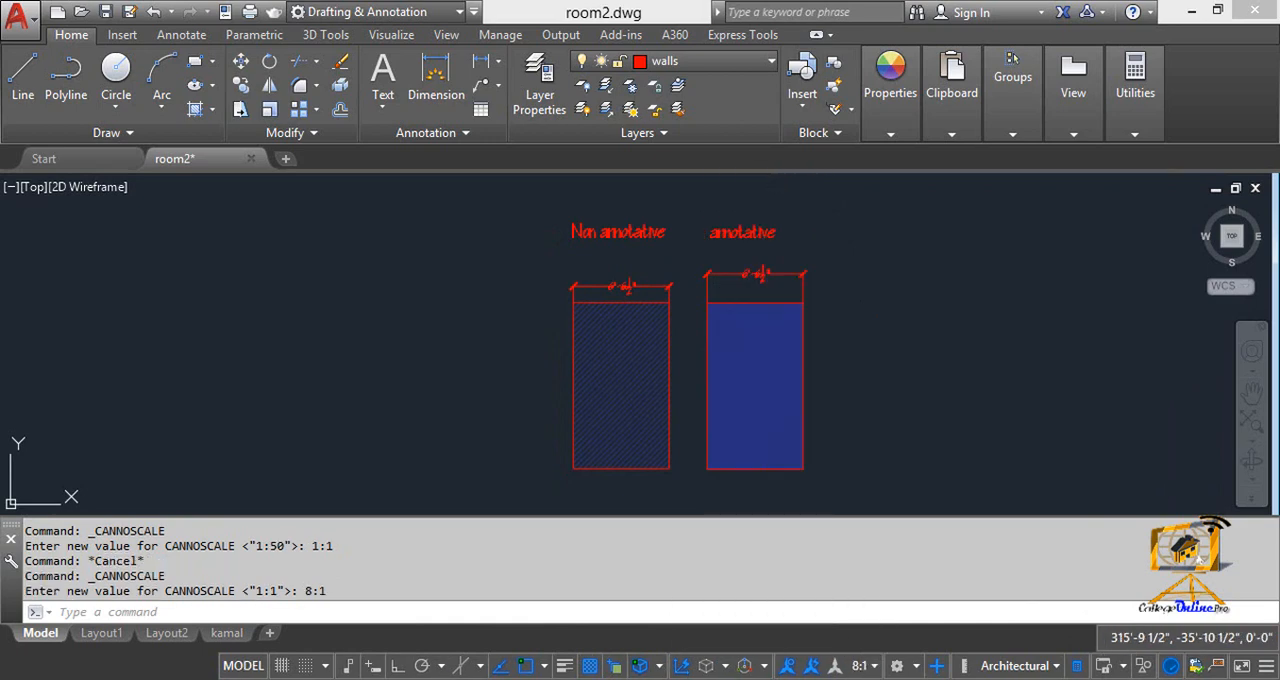
# Step: Set the Annotative property of the dimension above the annotative rectangle to Yes
pyautogui.click(765, 273)
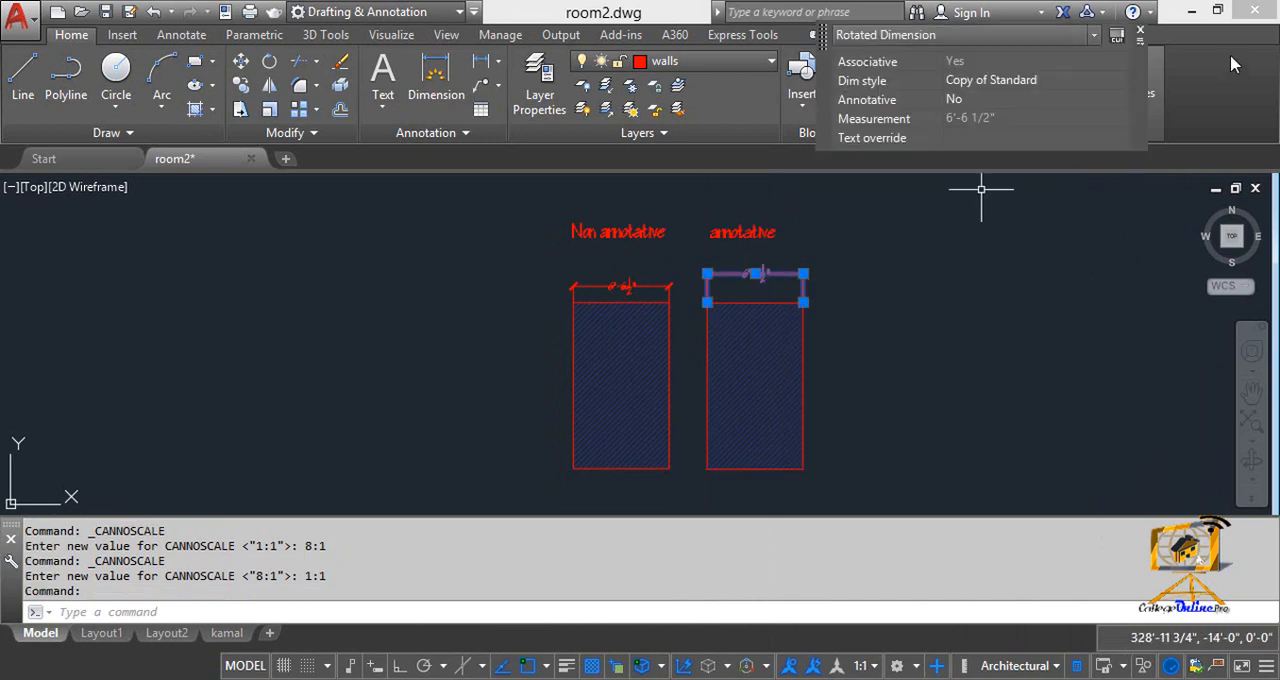
pyautogui.click(1120, 103)
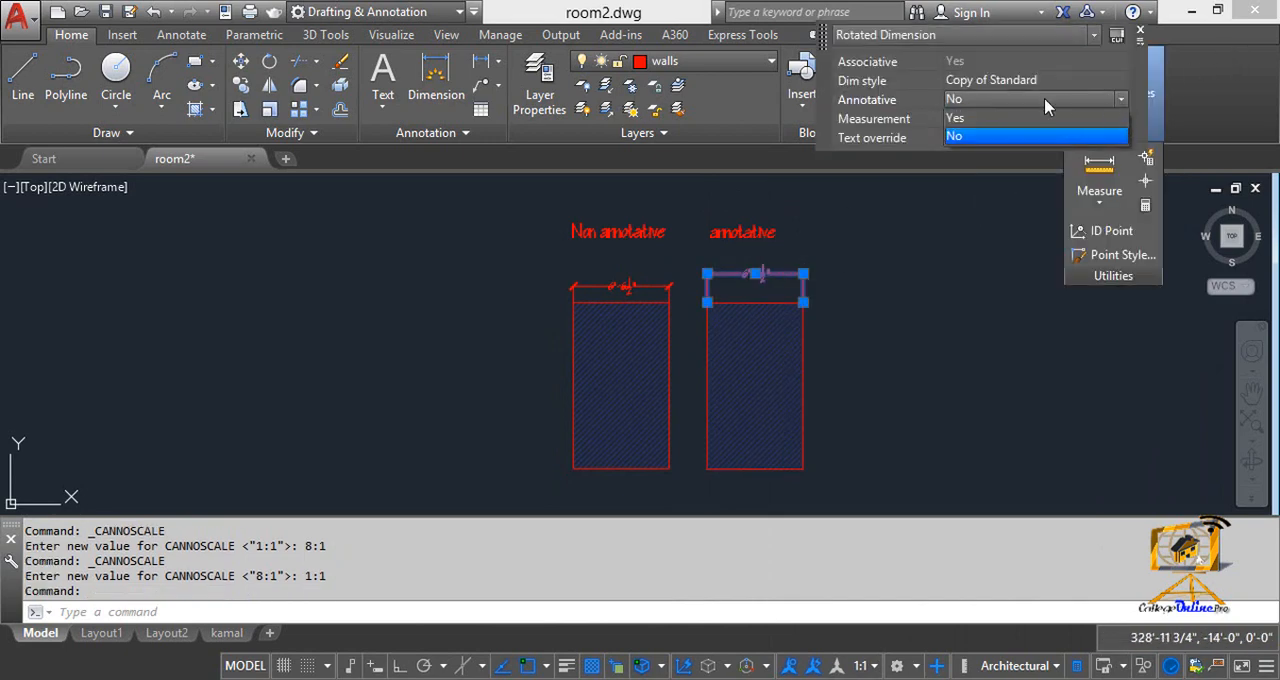
pyautogui.click(985, 118)
pyautogui.press('Escape')
# Step: Set the Annotative property of the "annotative" title text to Yes
pyautogui.click(753, 233)
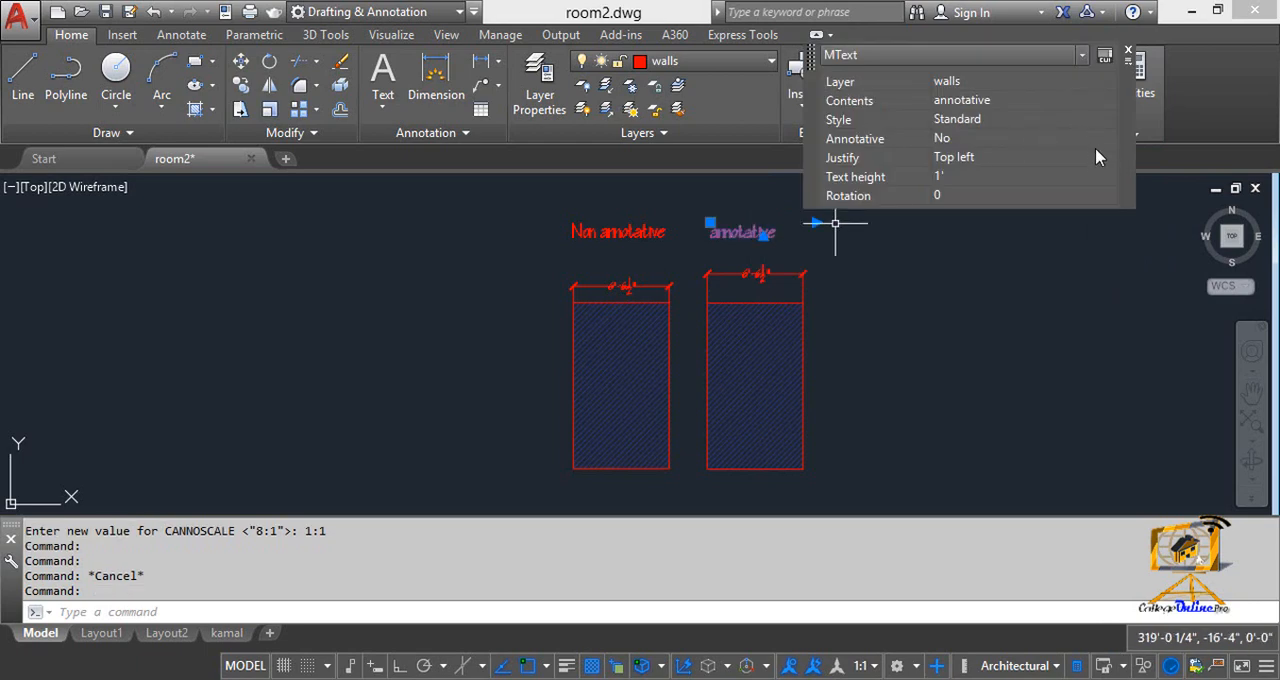
pyautogui.click(1106, 138)
pyautogui.click(1023, 158)
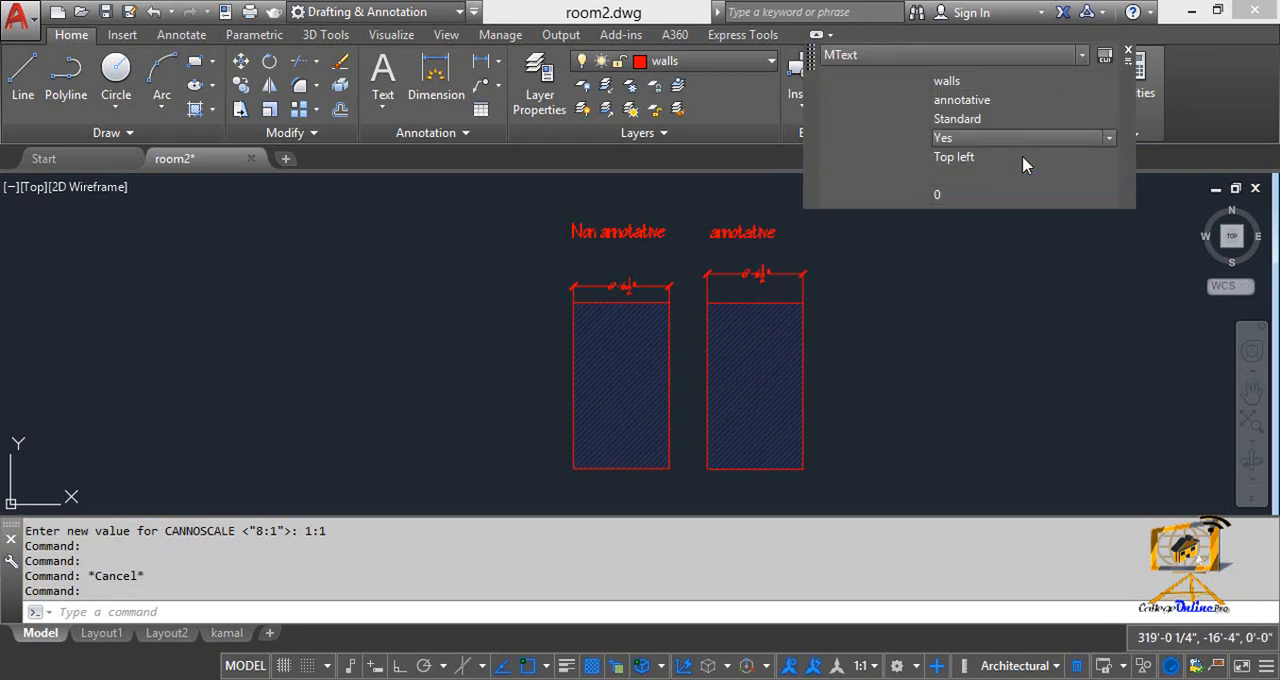
pyautogui.press('Escape')
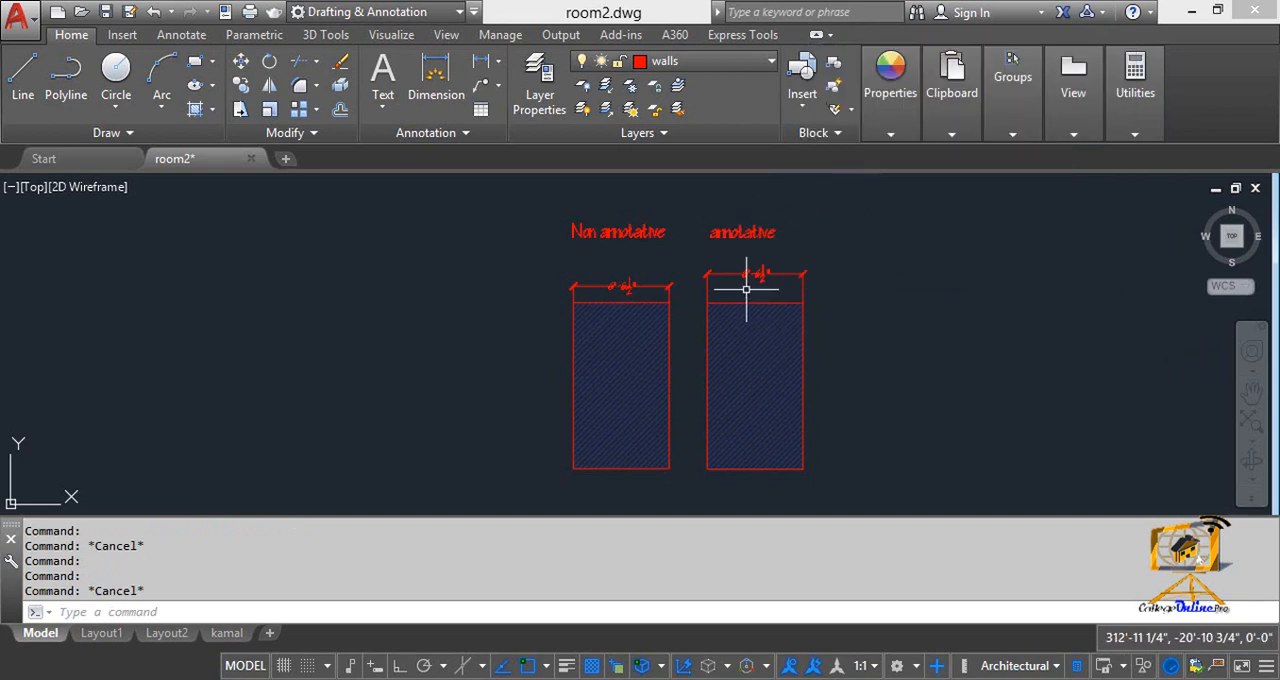
# Step: Set the annotation scale to 1:2 to compare the annotative text, dimension and hatch with the non-annotative ones
pyautogui.click(861, 665)
pyautogui.click(745, 202)
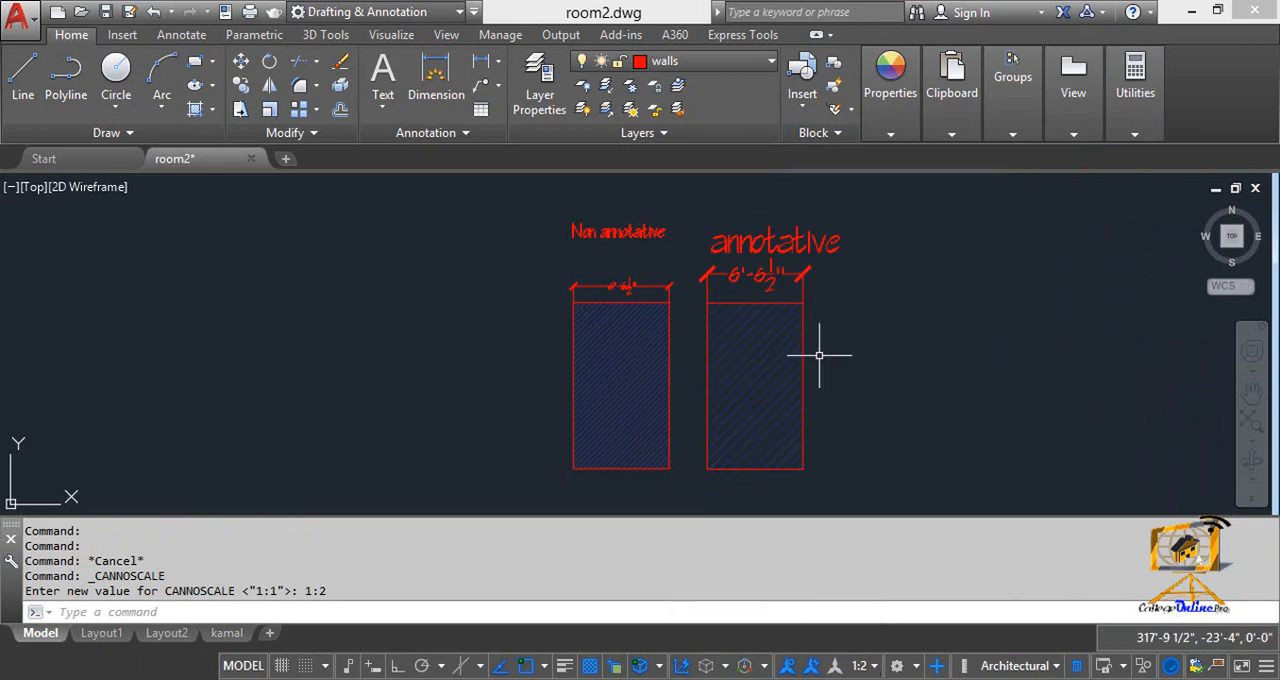
pyautogui.press('Escape')
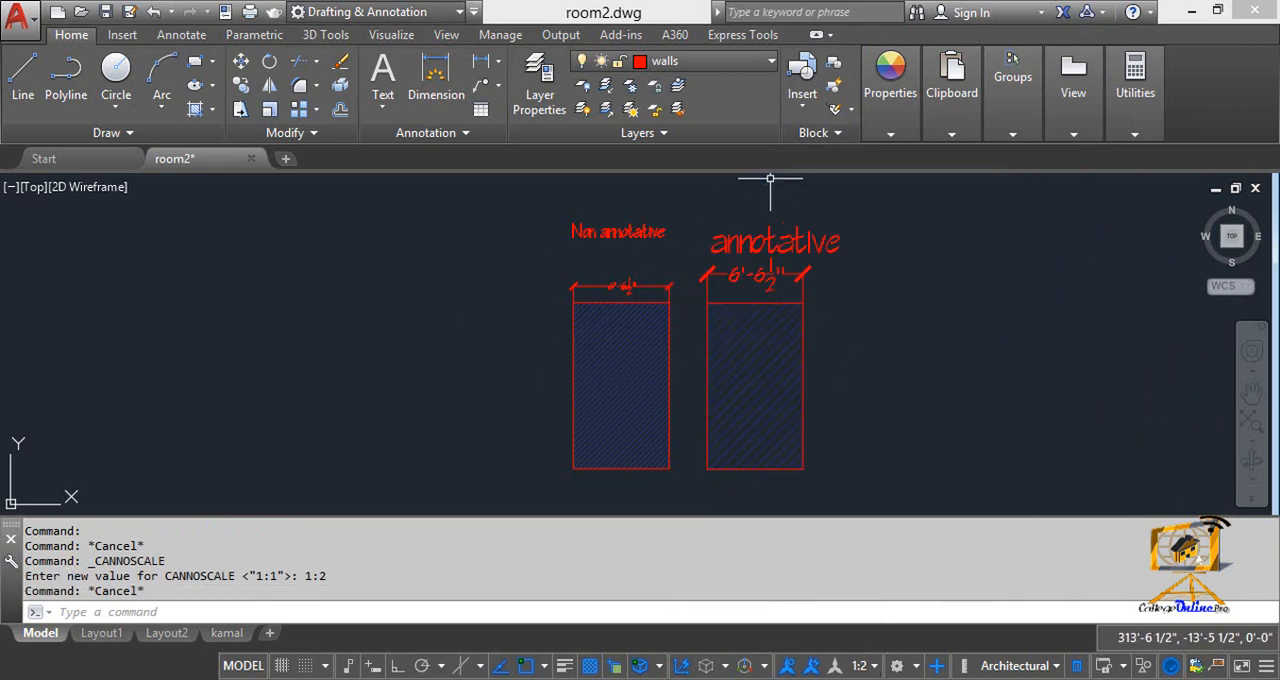